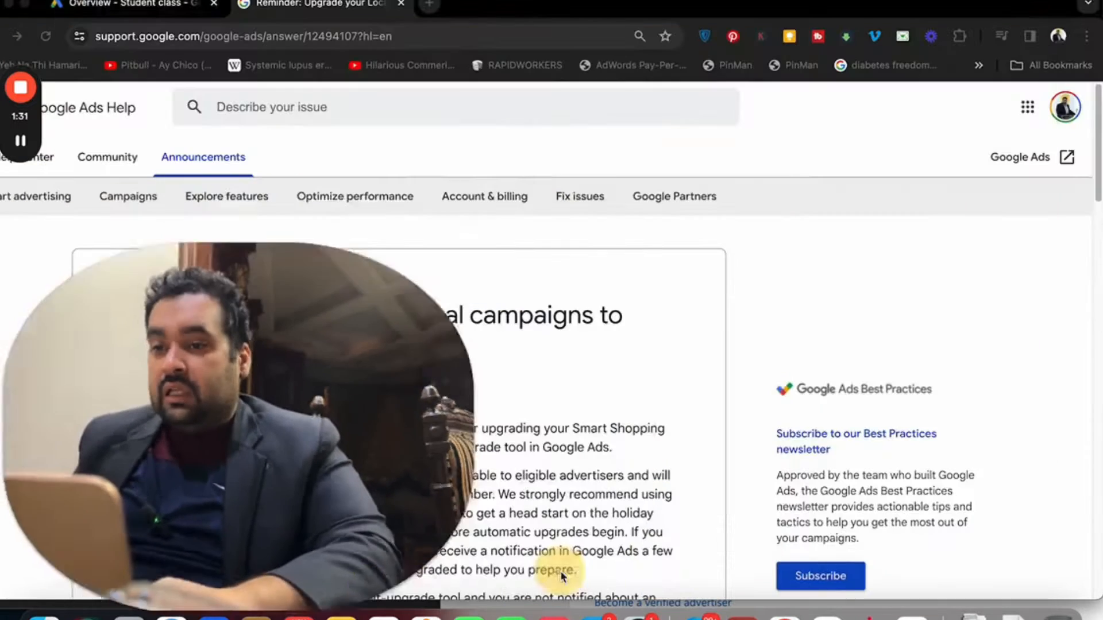
Step: Switch to the Google Ads account overview and start creating a new campaign
left_click(557, 577)
left_click_drag(167, 392, 908, 377)
left_click(164, 10)
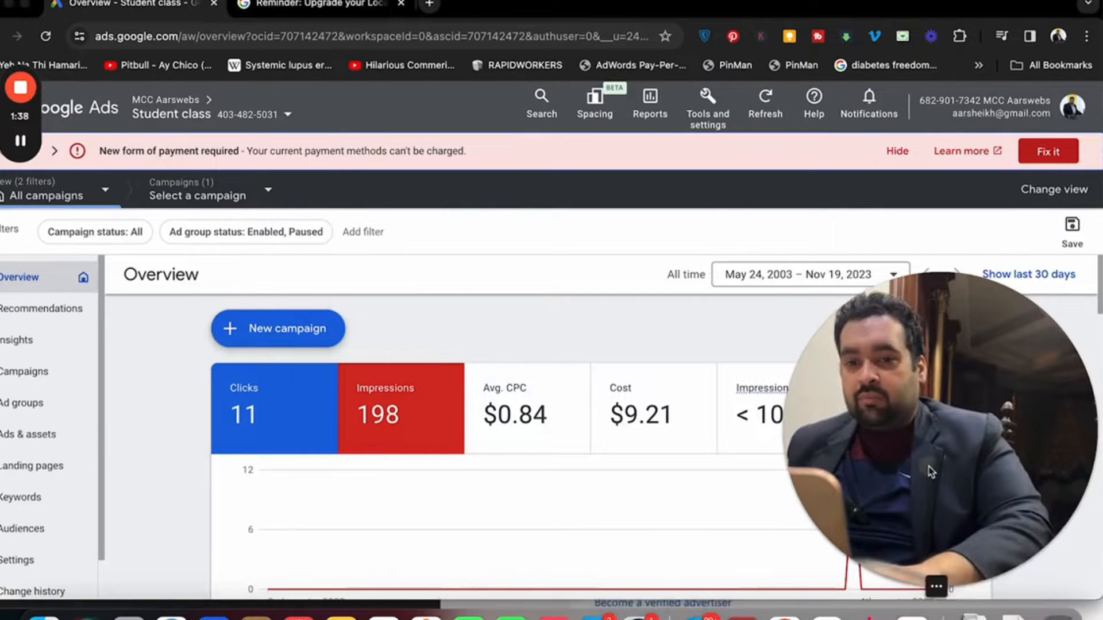
left_click_drag(935, 441, 904, 248)
left_click_drag(1097, 281, 1098, 224)
left_click(297, 330)
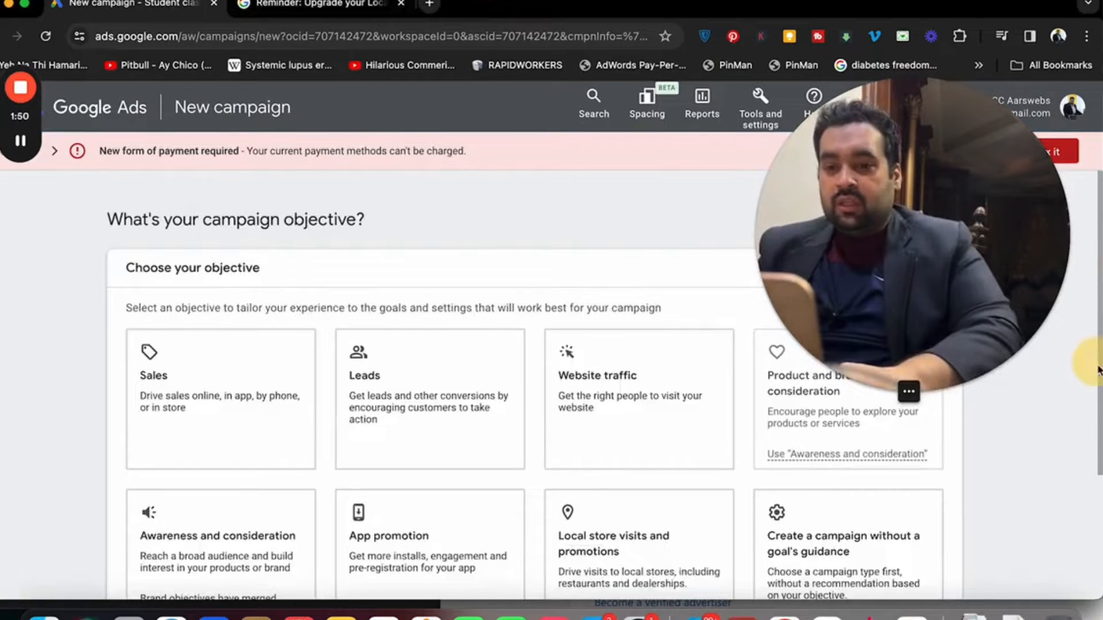
Step: Choose Sales as the campaign objective and Search as the campaign type
left_click_drag(1097, 390, 1098, 431)
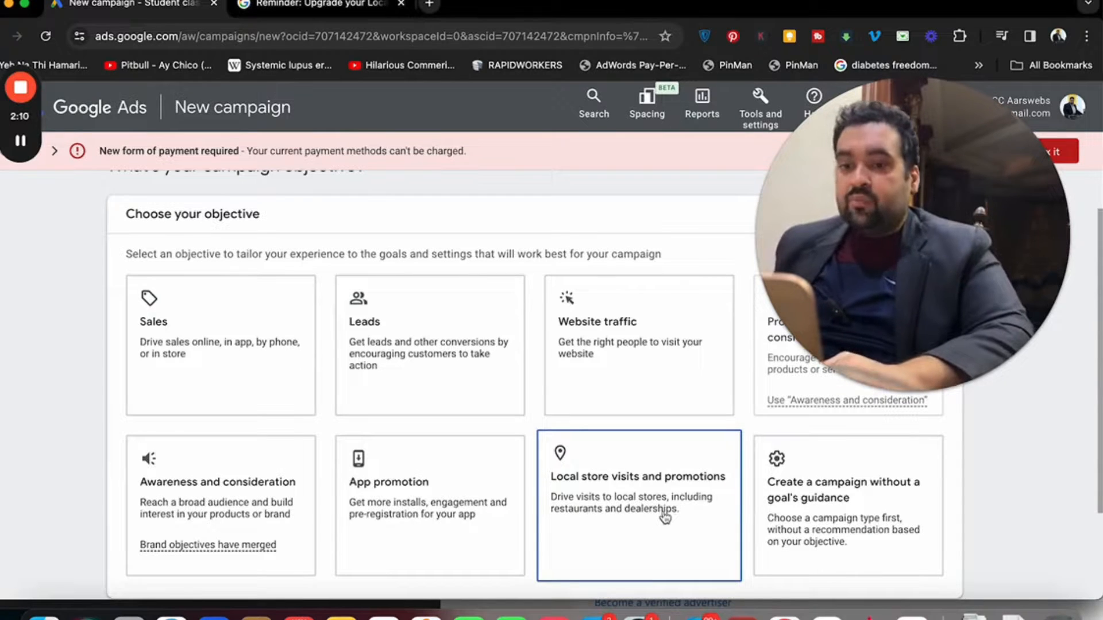
left_click(249, 362)
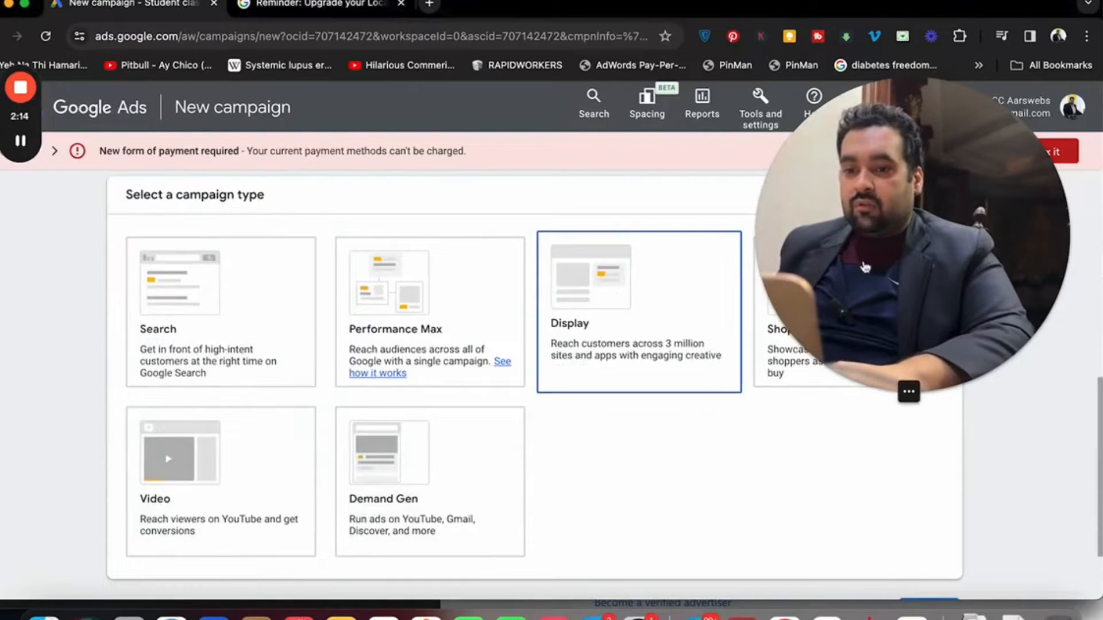
left_click(178, 338)
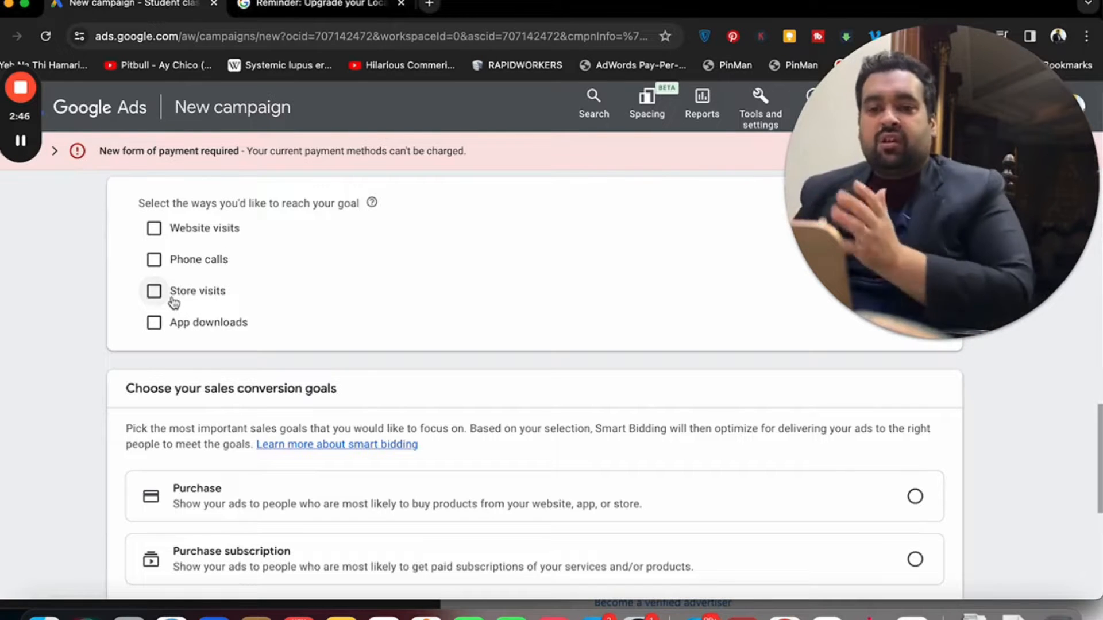
Step: Select Store visits as the way to reach the goal and Purchase as the sales conversion goal
left_click(174, 300)
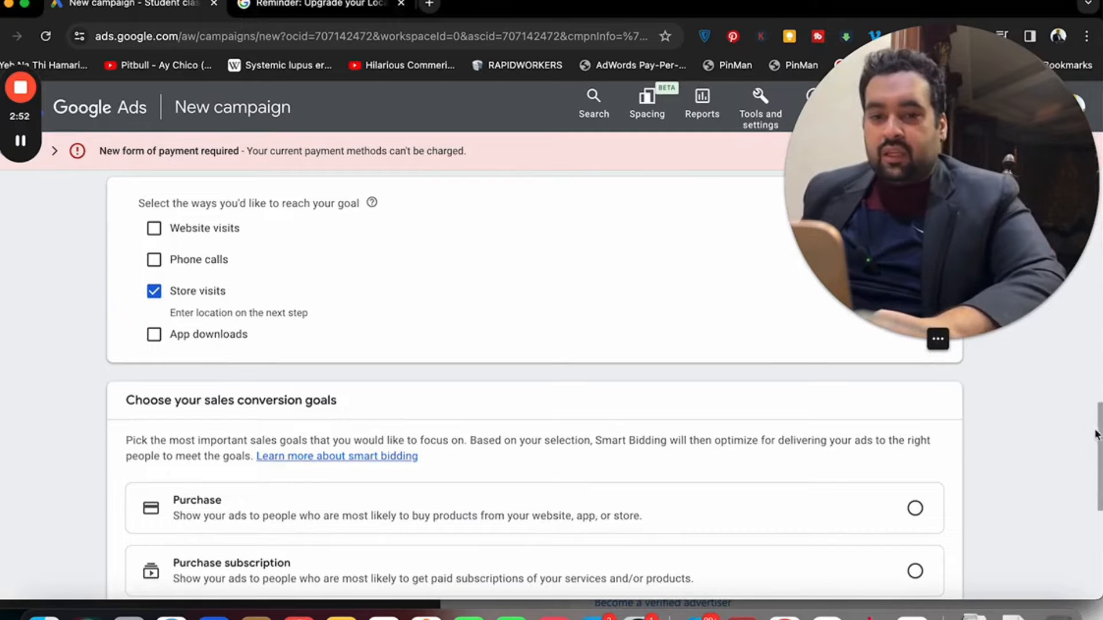
left_click_drag(1100, 433, 1100, 465)
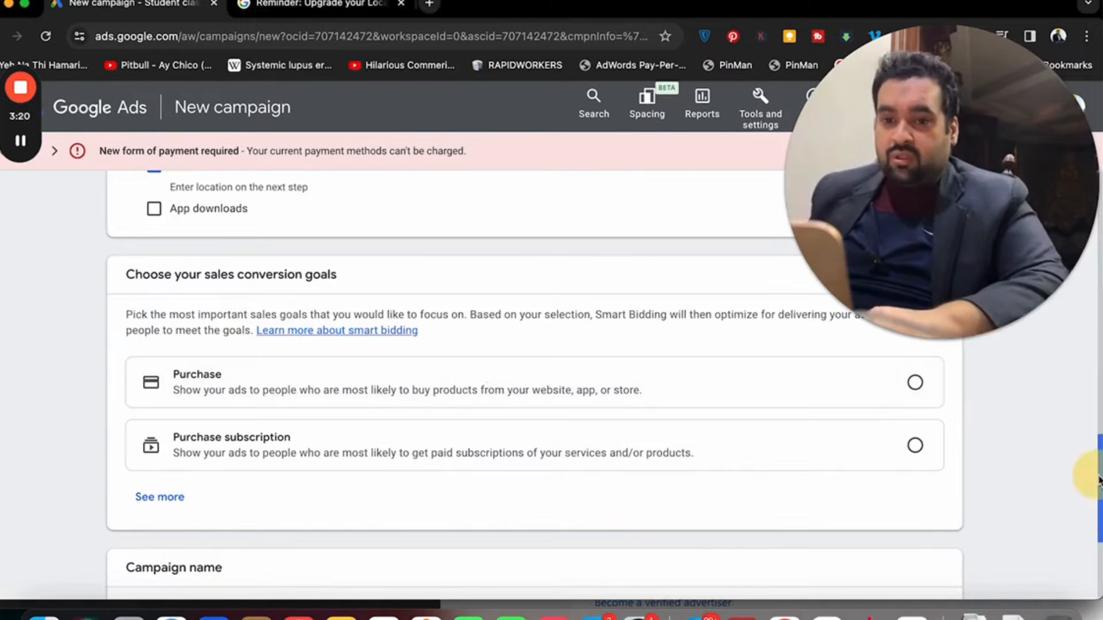
left_click(915, 382)
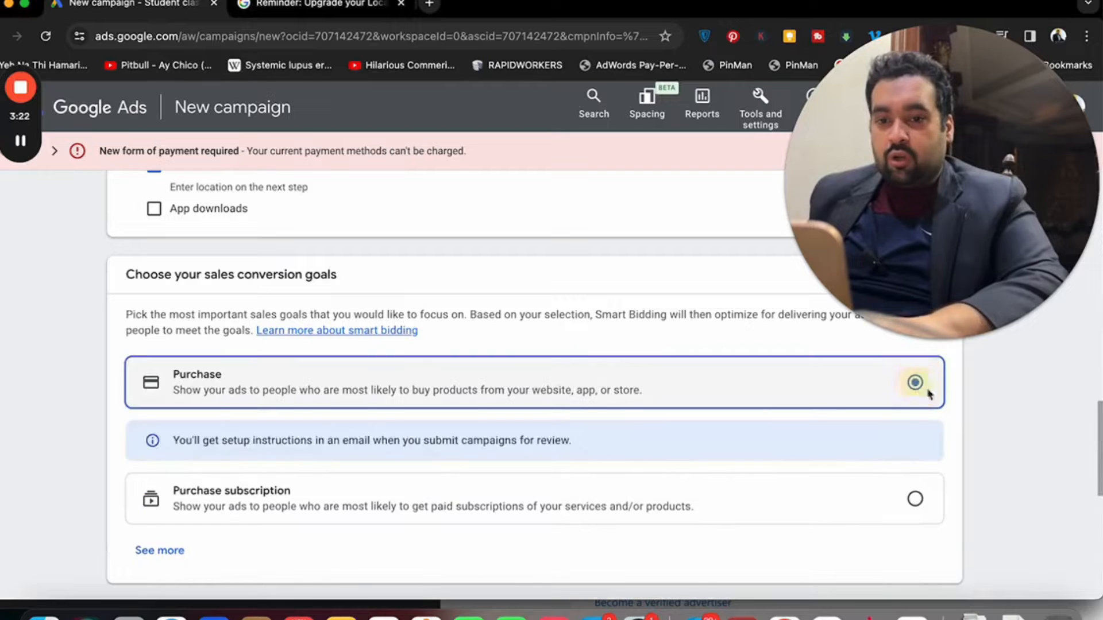
Step: Name the campaign "How to Run Google Ads For Local Business" and agree to continue with enhanced conversions turned on
left_click(1096, 464)
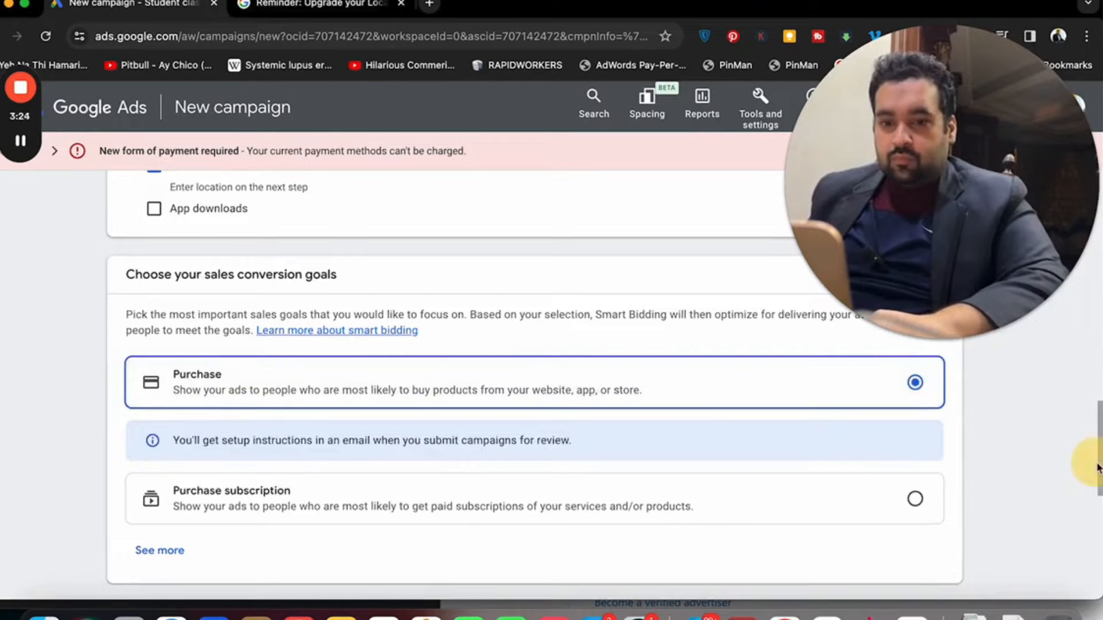
left_click_drag(1100, 470, 1090, 604)
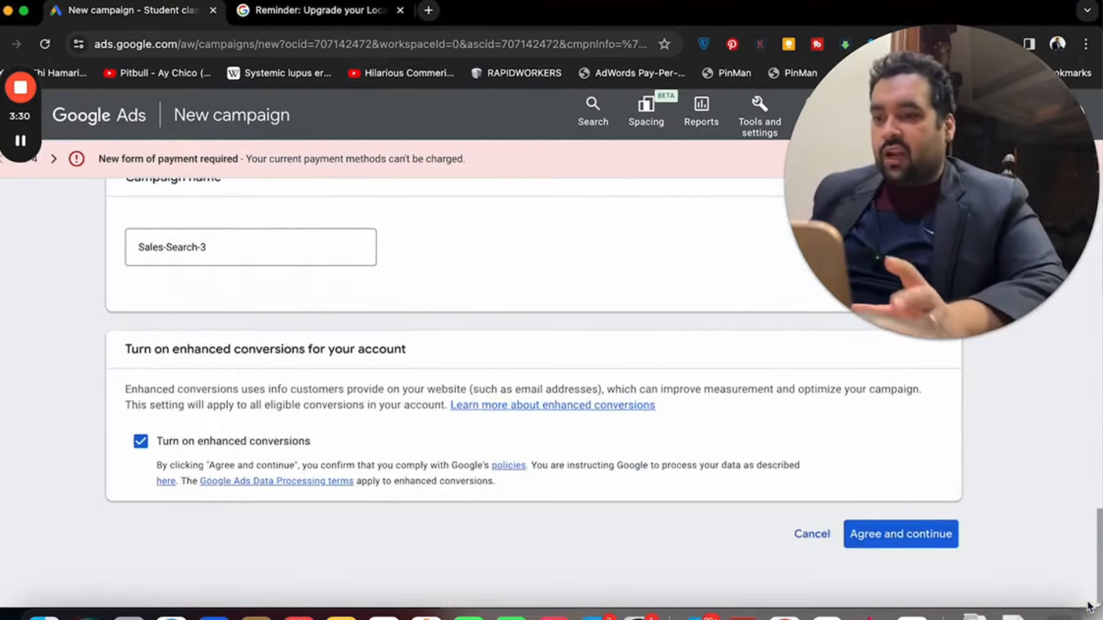
left_click(298, 248)
key("super+a")
type("How to R")
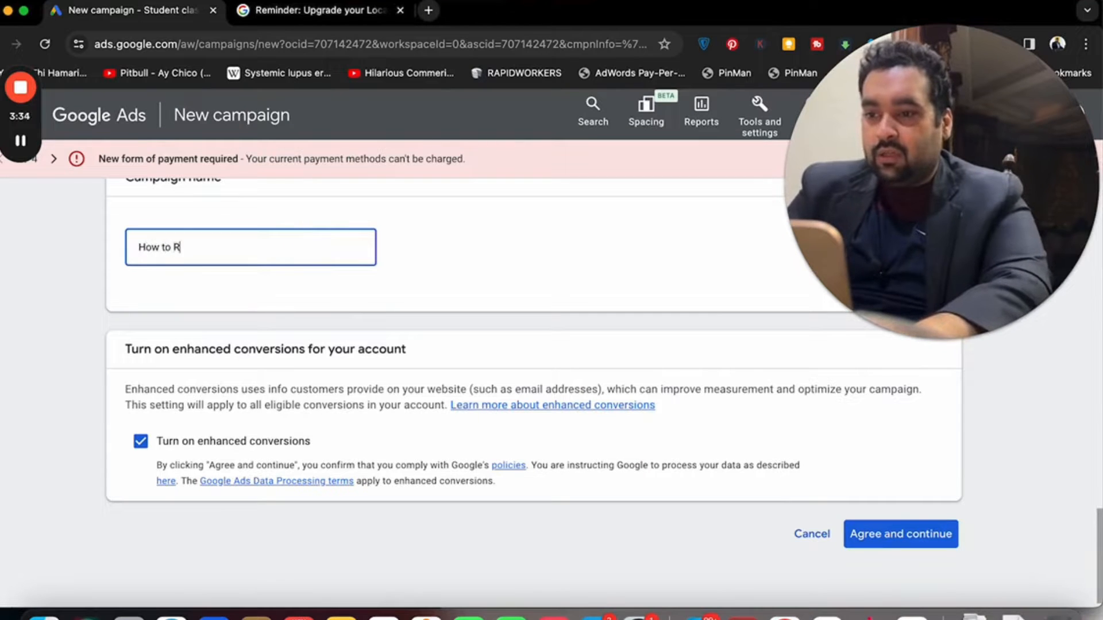
type("un Google A")
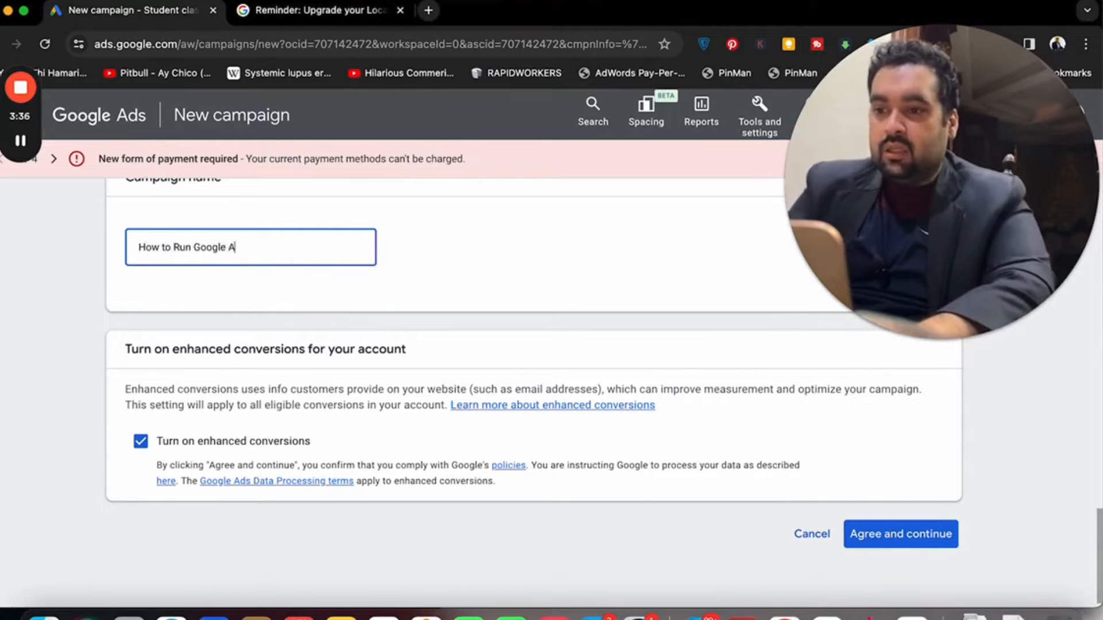
type("ds For Lo")
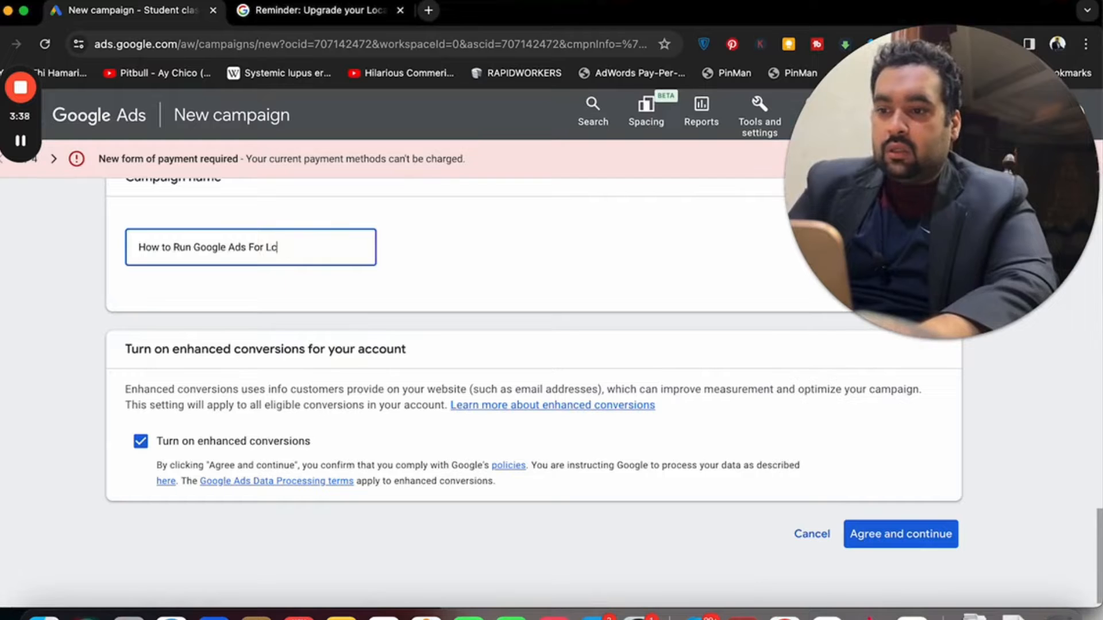
type("cal Business")
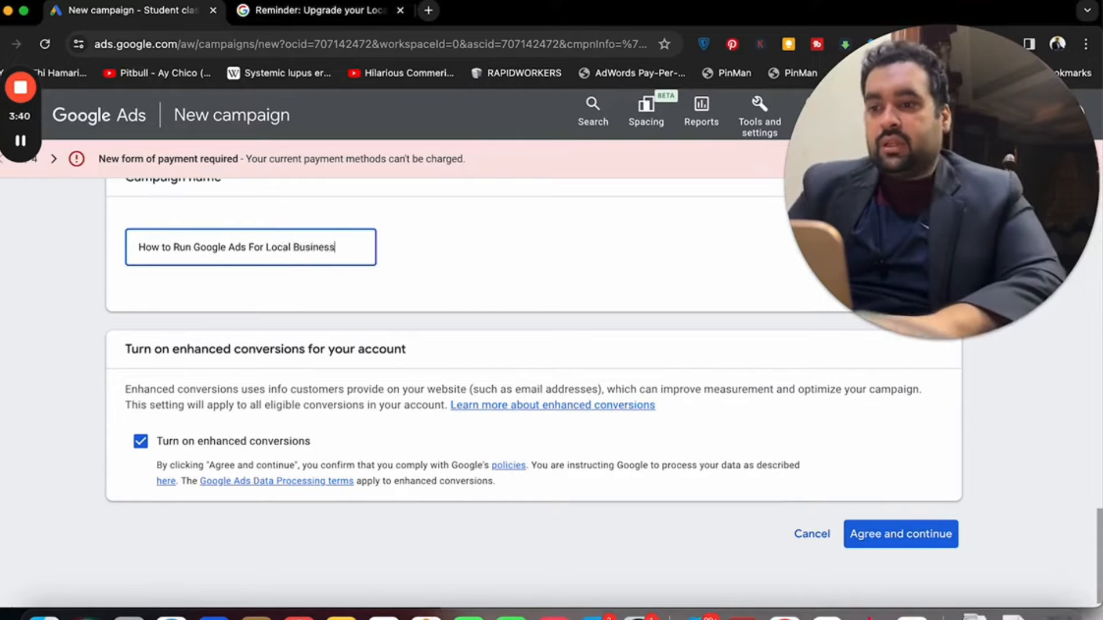
left_click(901, 535)
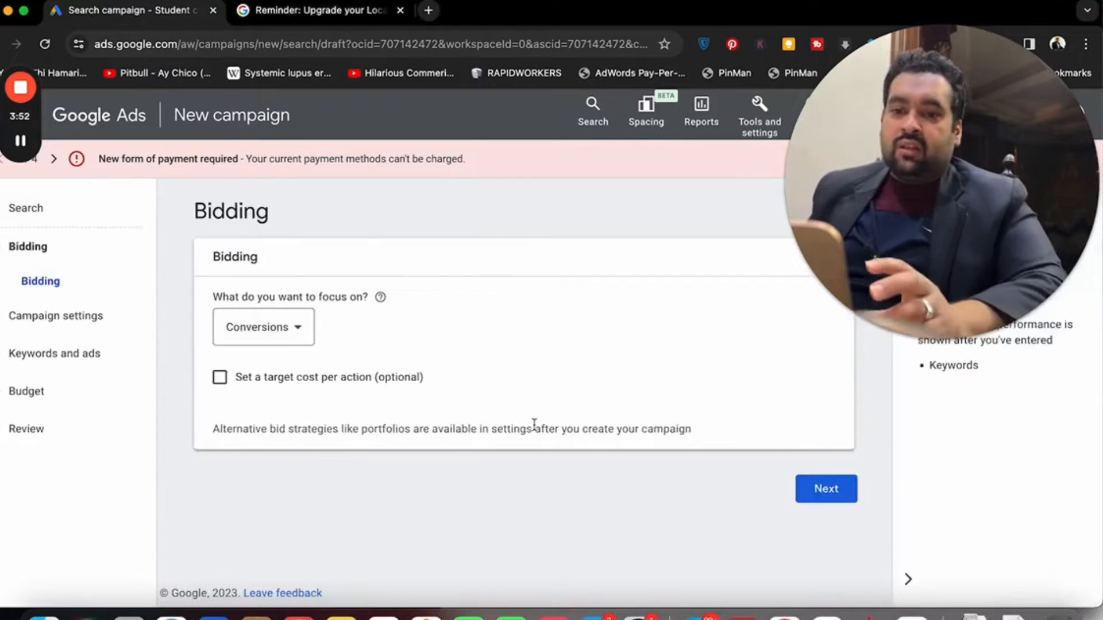
Step: Try Impression share as the bidding focus and view the choices for where the ads appear
left_click(299, 322)
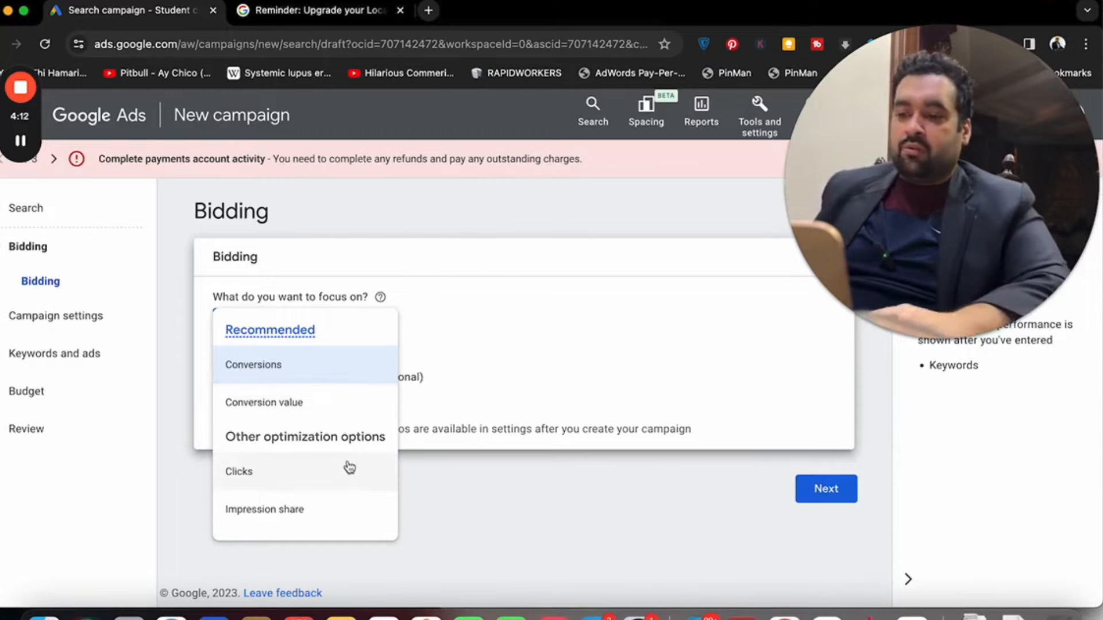
mouse_move(342, 520)
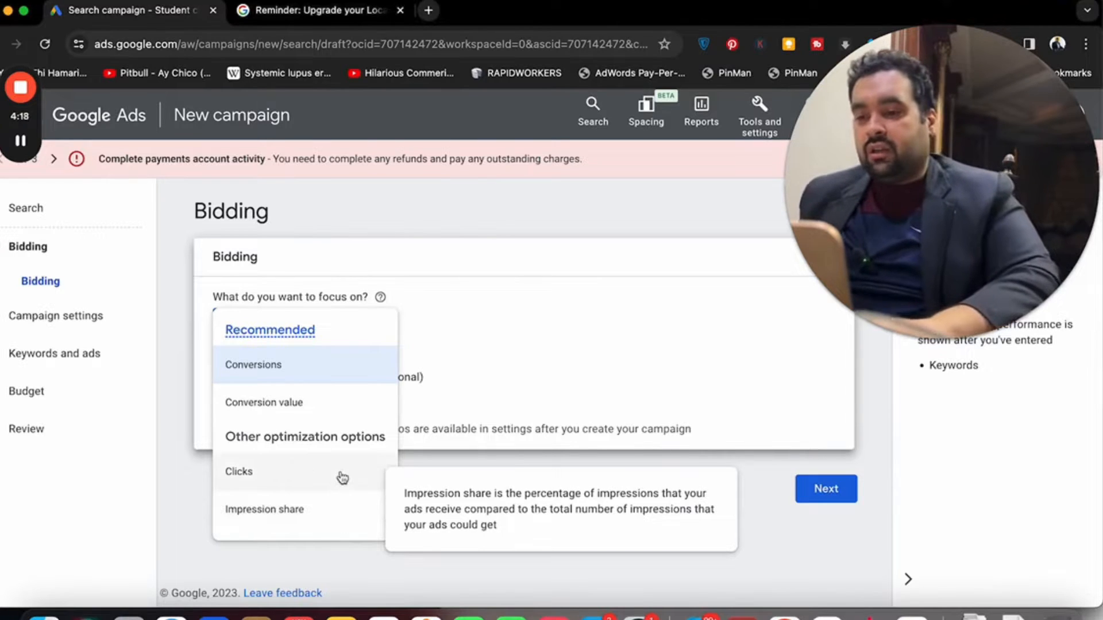
mouse_move(343, 477)
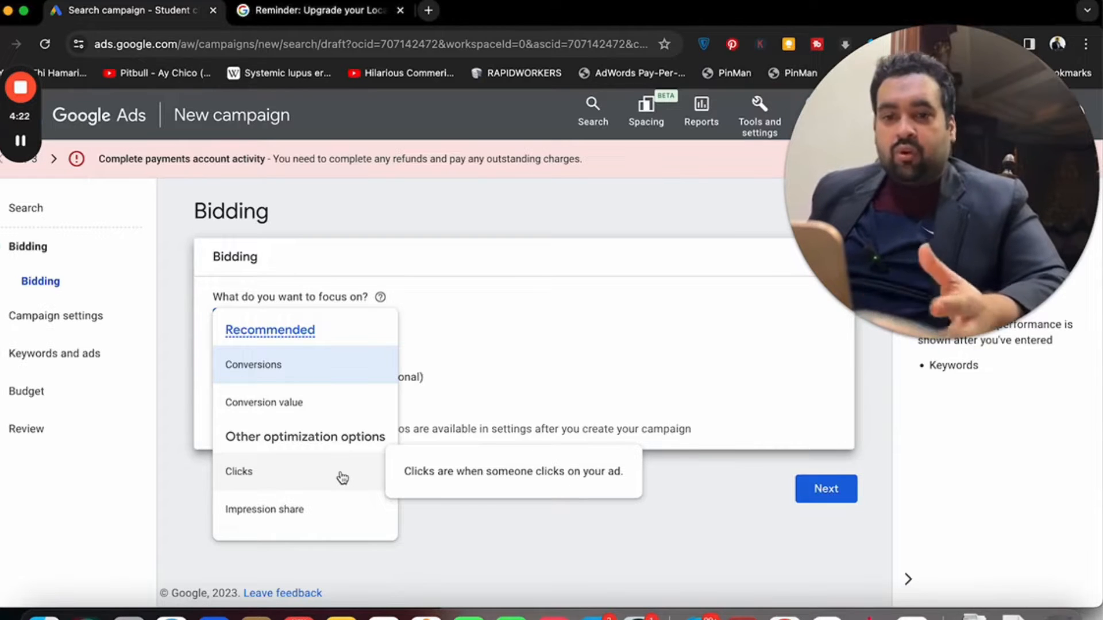
left_click(339, 508)
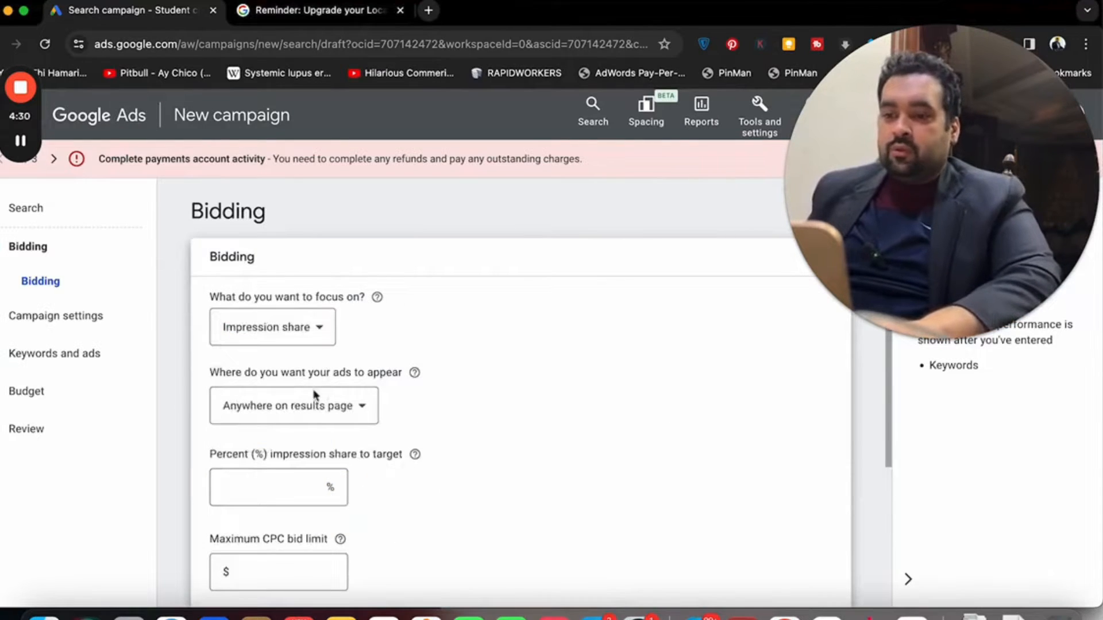
left_click(316, 419)
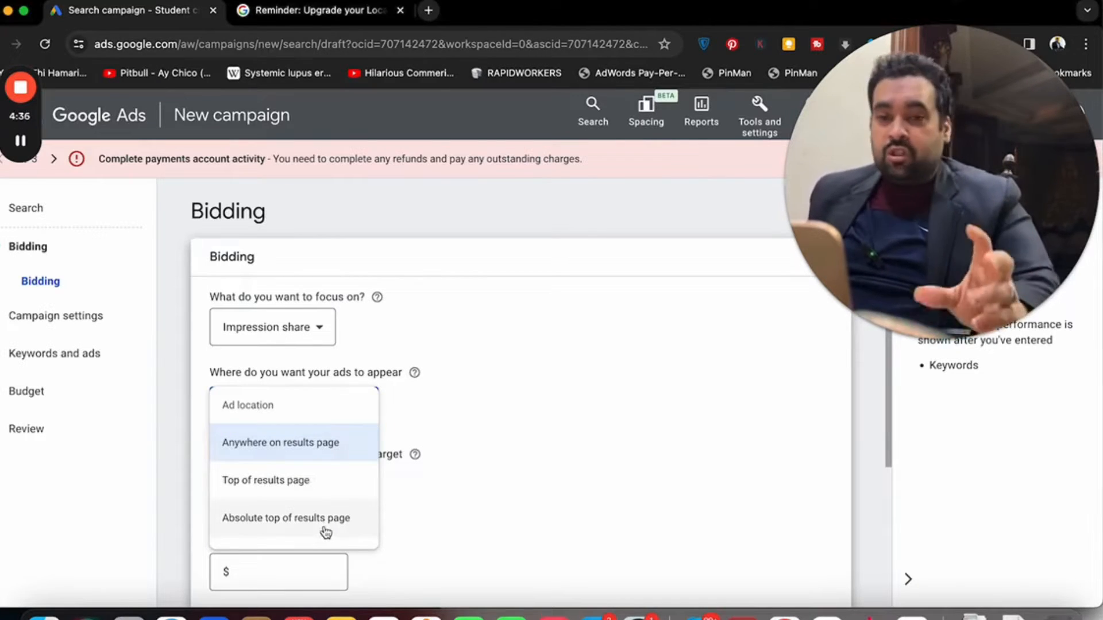
Step: Set the bidding focus to Clicks with a maximum CPC bid limit of $3.33 and continue to the campaign settings
left_click(303, 337)
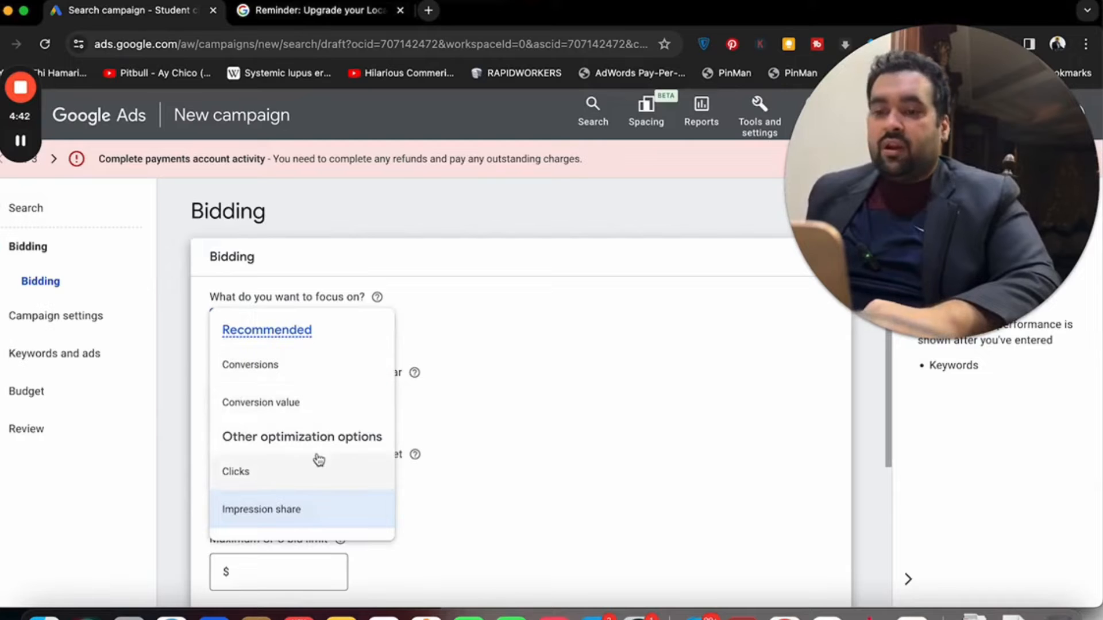
left_click(326, 472)
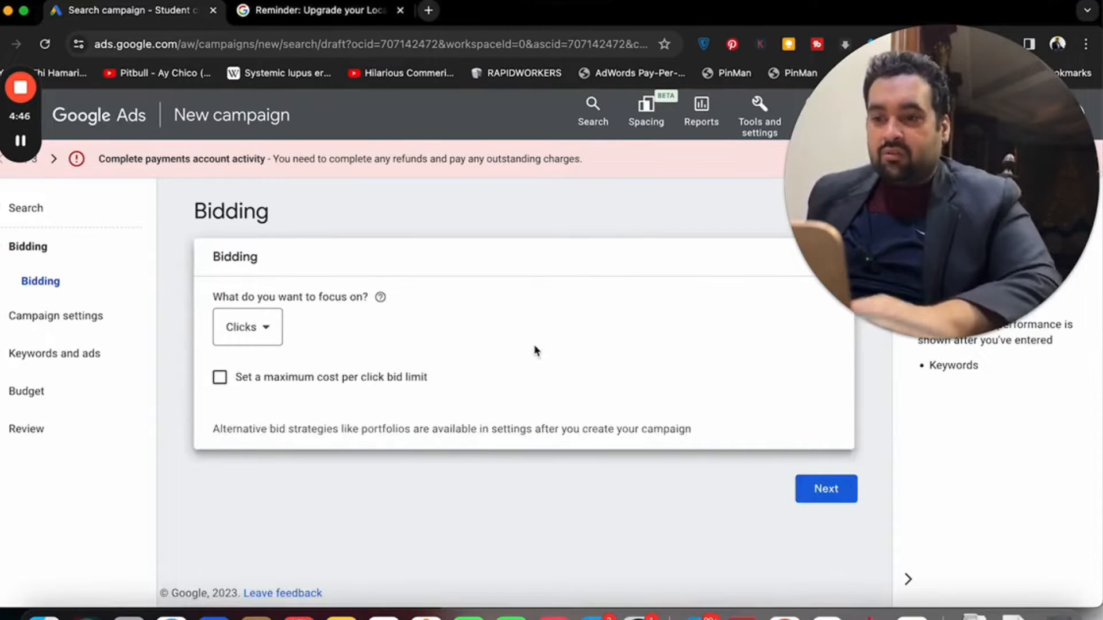
left_click(405, 379)
left_click(269, 439)
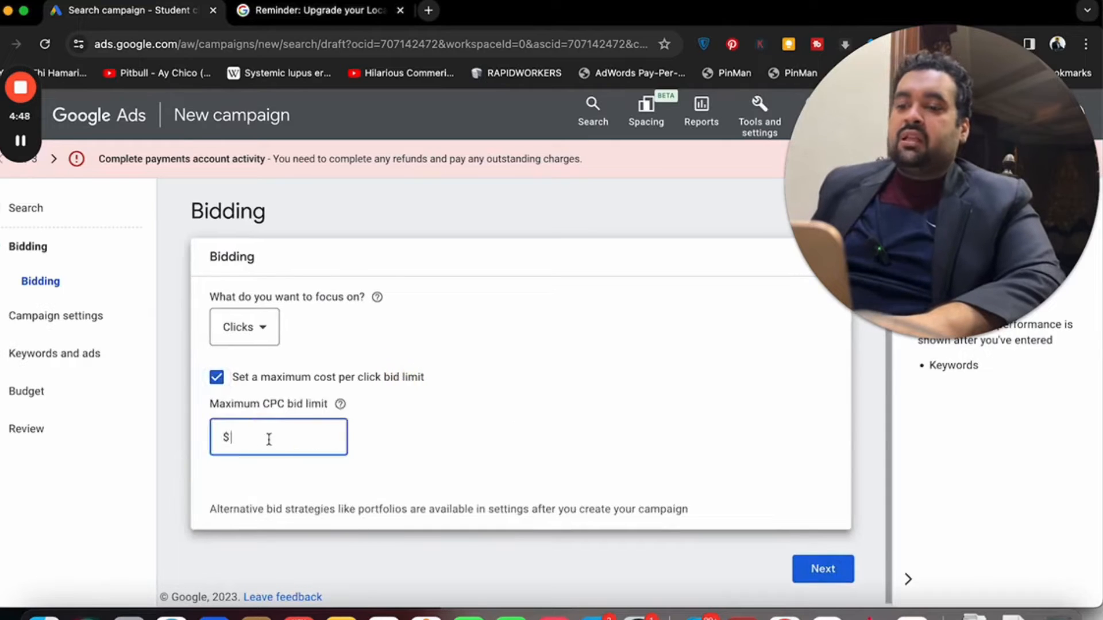
type("3.33")
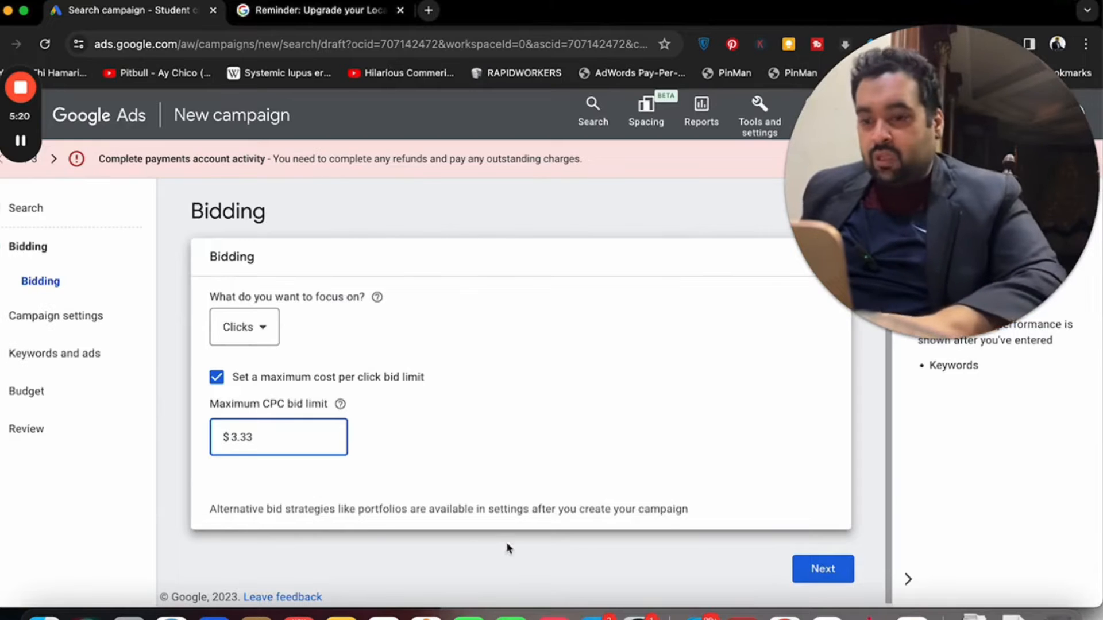
left_click(807, 564)
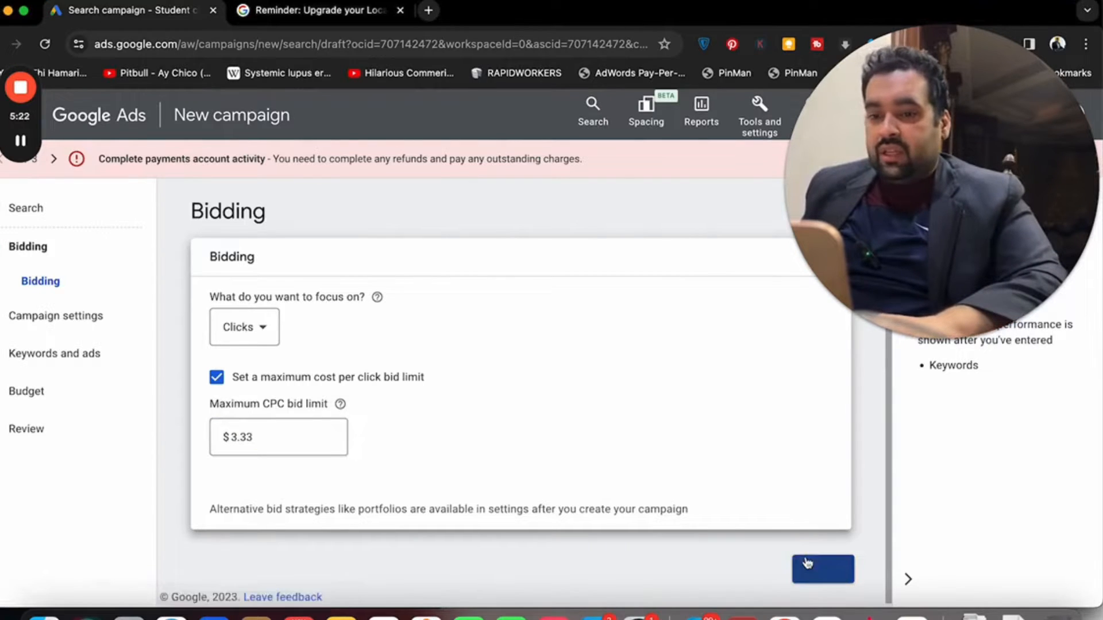
Step: Exclude the Google Display Network and Google search partners from the campaign's networks
mouse_move(888, 344)
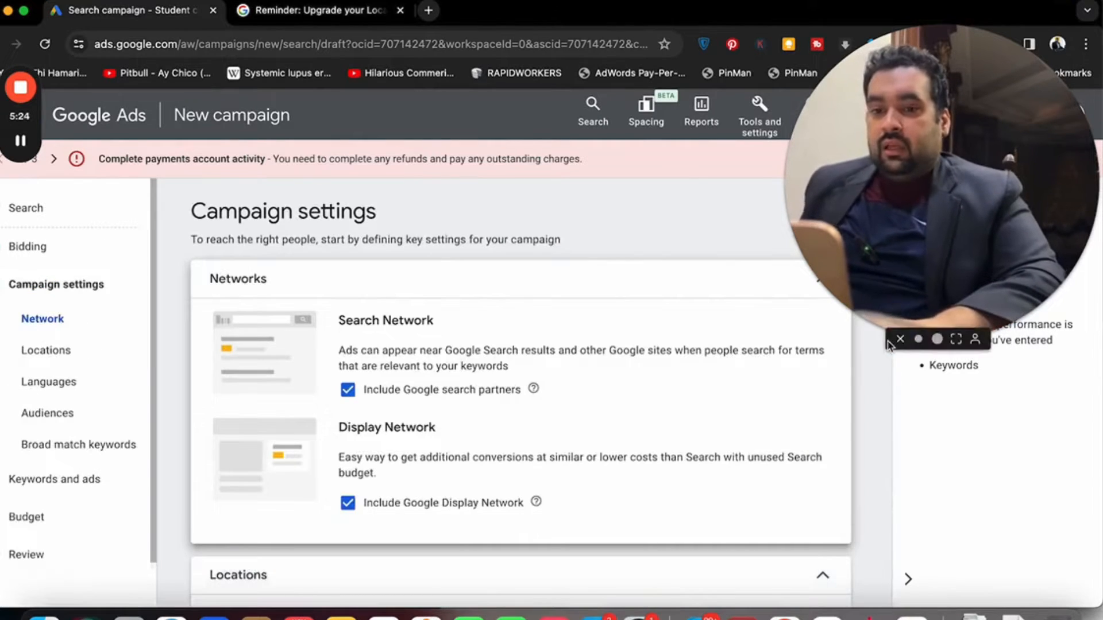
scroll(821, 402, "down", 1)
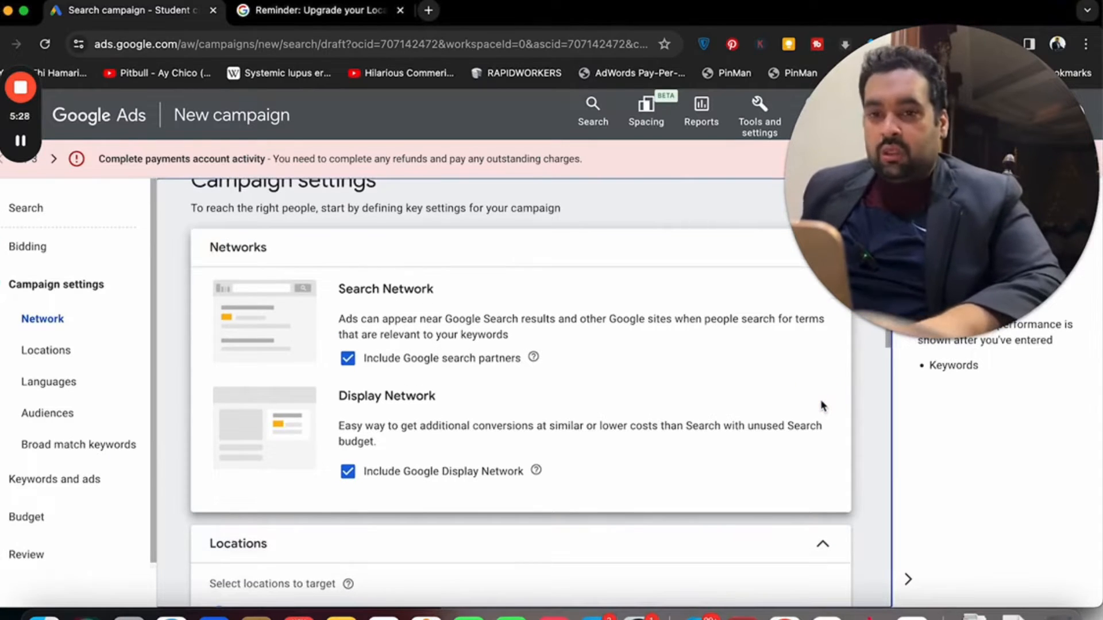
left_click(468, 476)
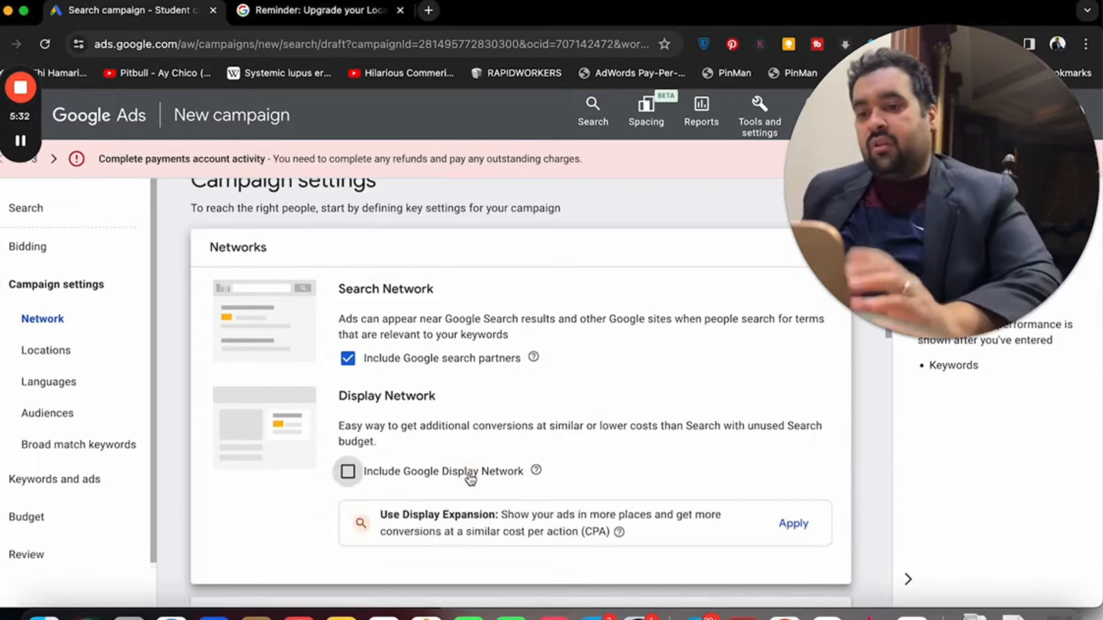
left_click(471, 361)
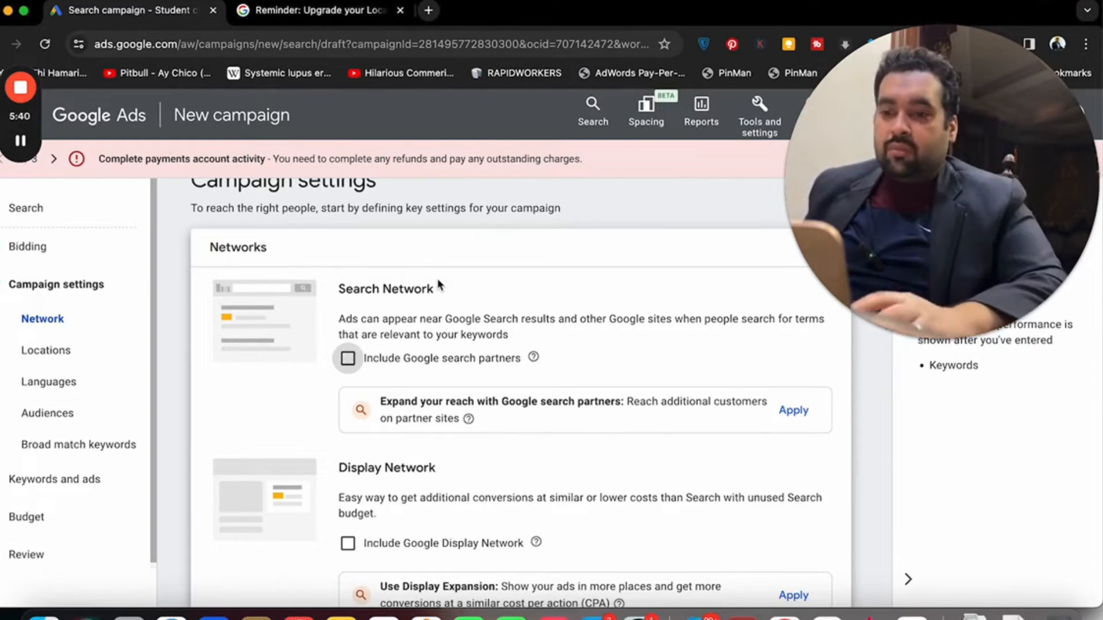
scroll(439, 284, "down", 2)
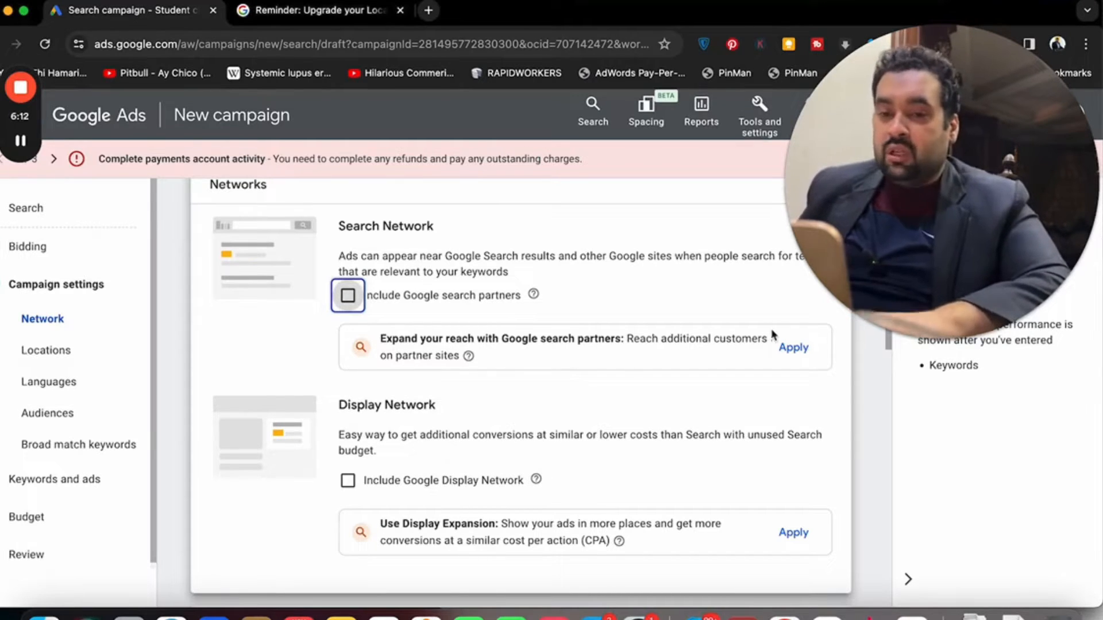
left_click(864, 389)
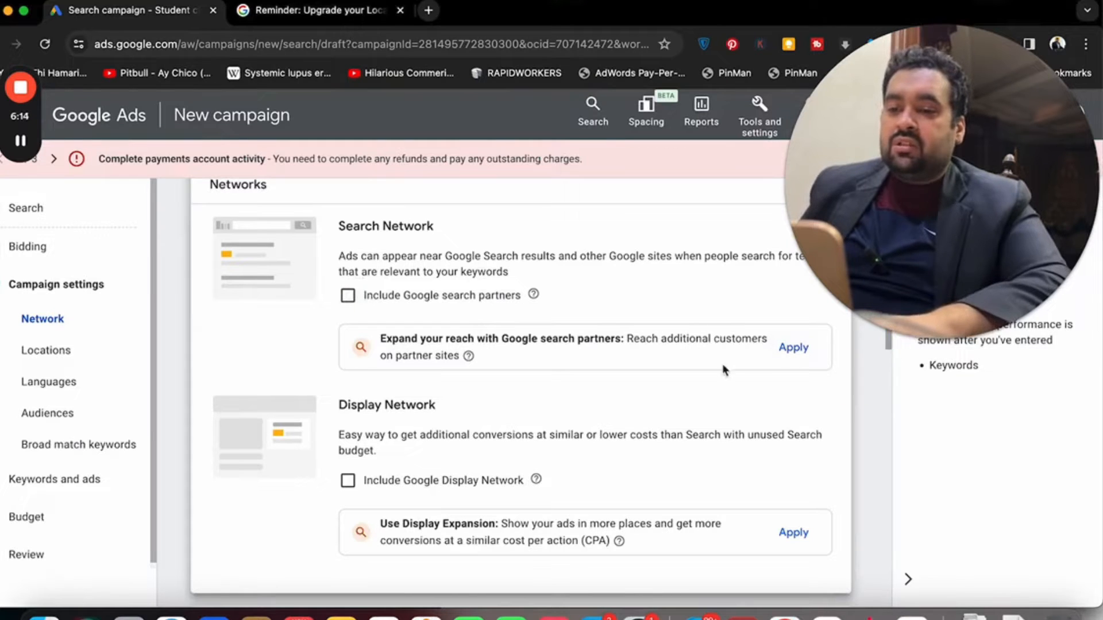
Step: Expand the location options, choose to enter another location, and open the advanced location search
scroll(508, 295, "down", 1)
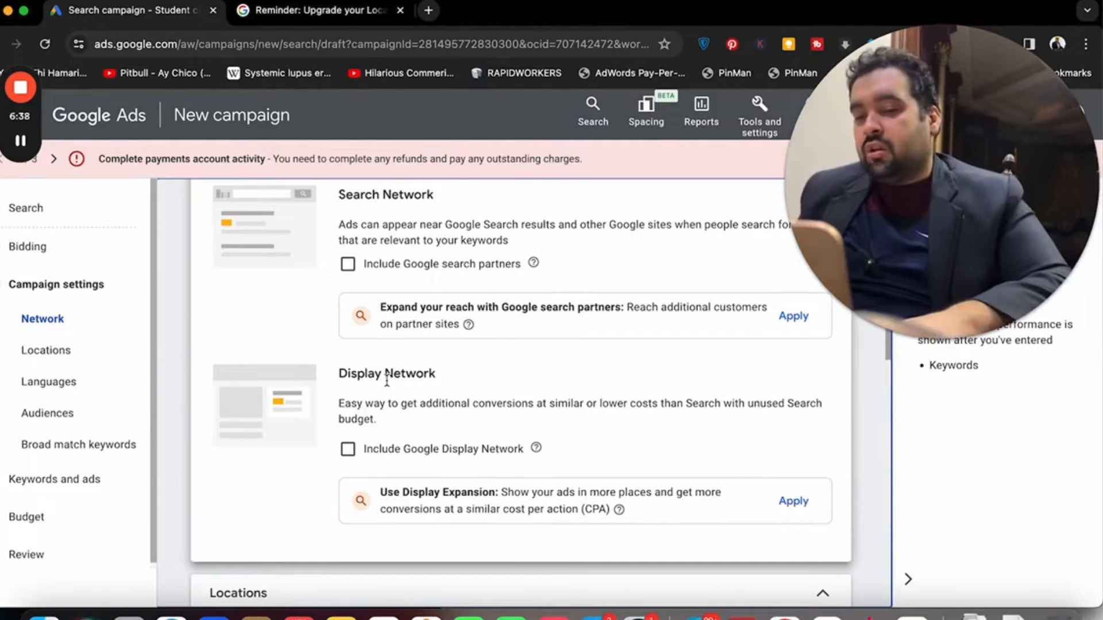
scroll(387, 381, "down", 5)
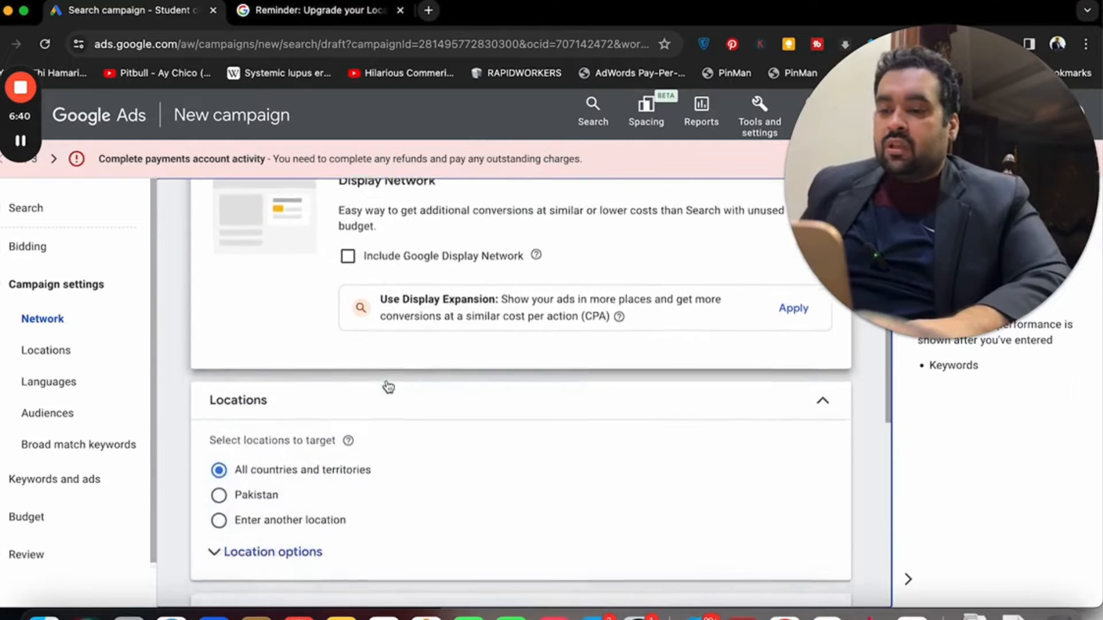
scroll(387, 381, "down", 2)
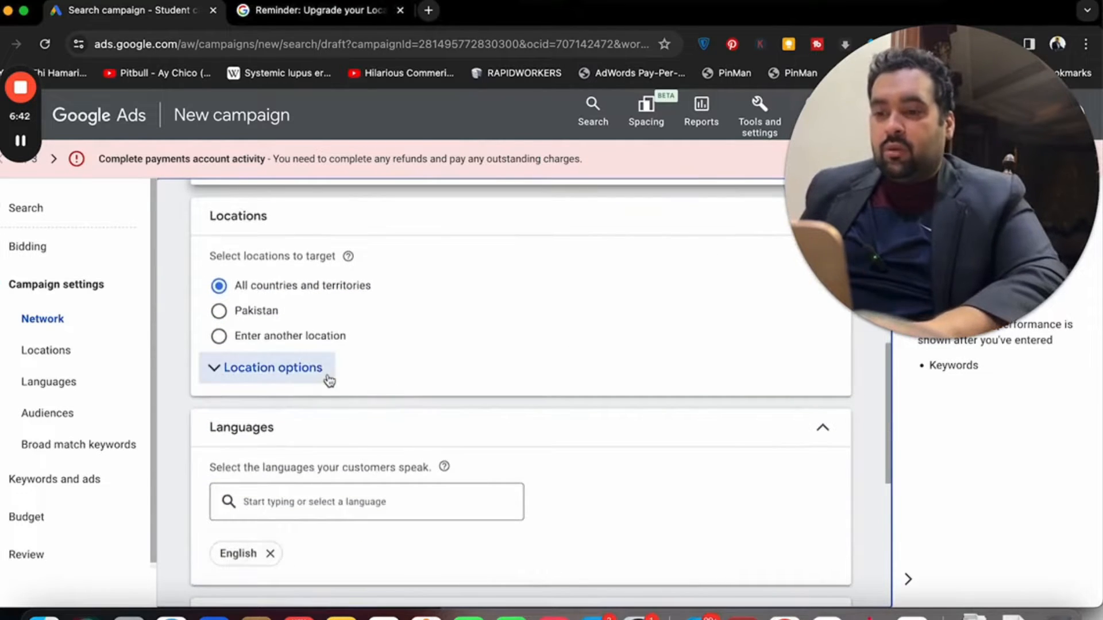
left_click(326, 375)
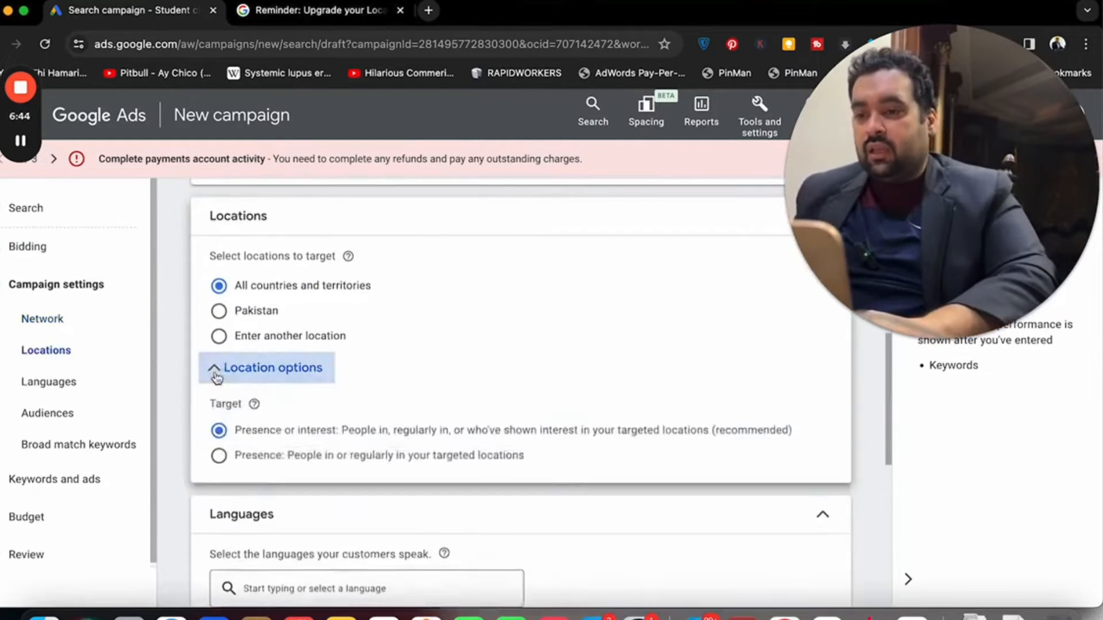
left_click(214, 374)
left_click(216, 376)
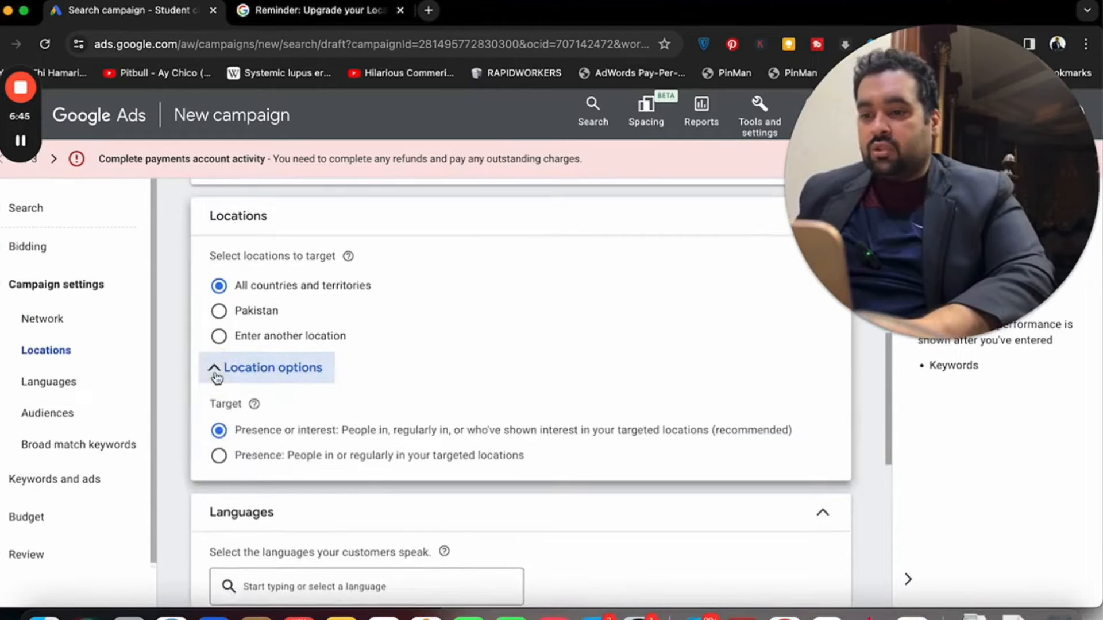
left_click(240, 343)
left_click(563, 394)
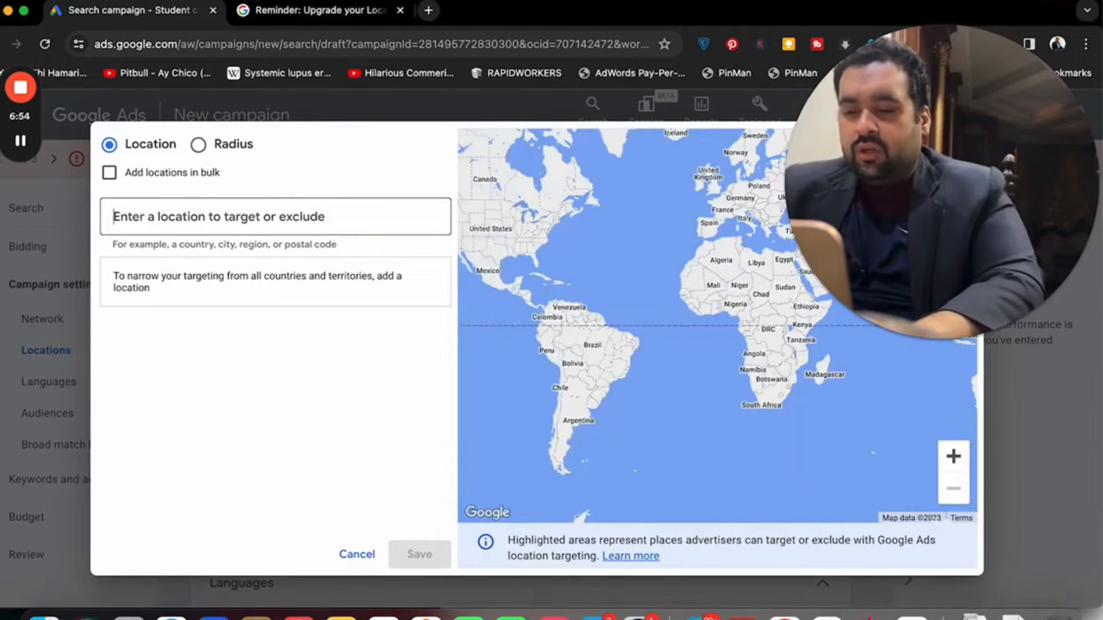
Step: Target the city of London, England, United Kingdom and inspect the covered area around Stratford on the map
type("london")
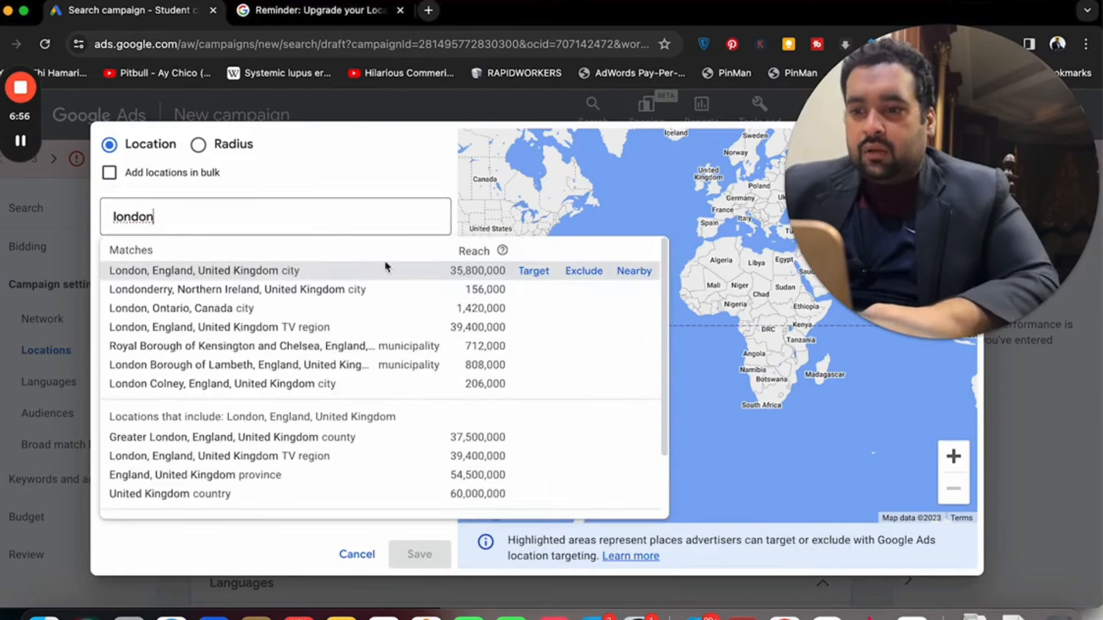
left_click(370, 271)
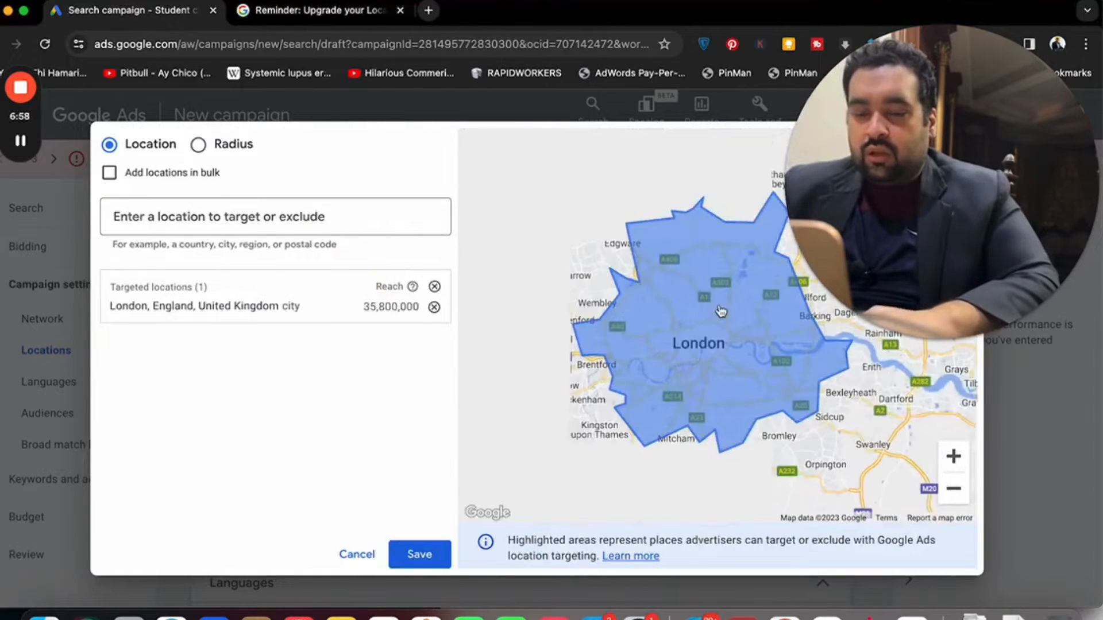
scroll(725, 309, "up", 2)
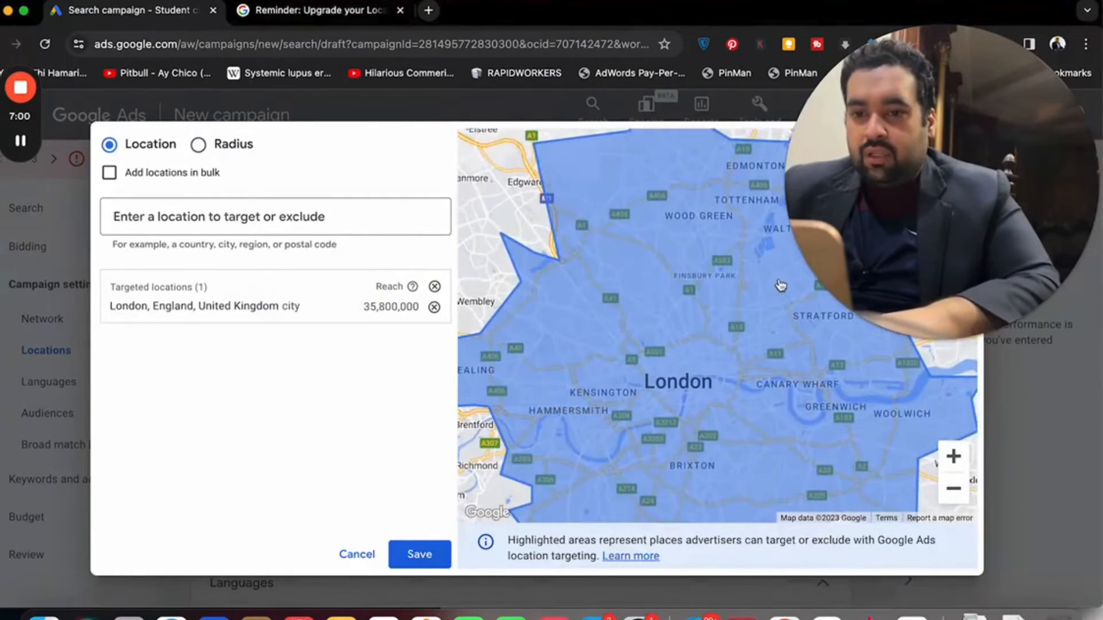
scroll(780, 286, "up", 2)
left_click_drag(798, 365, 687, 365)
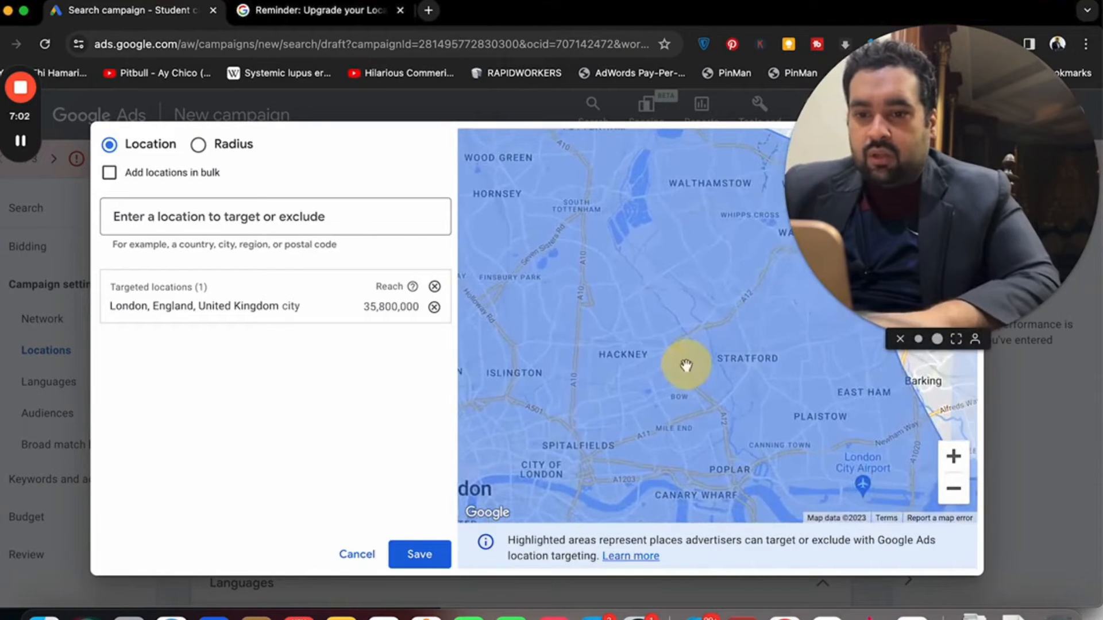
scroll(801, 370, "up", 2)
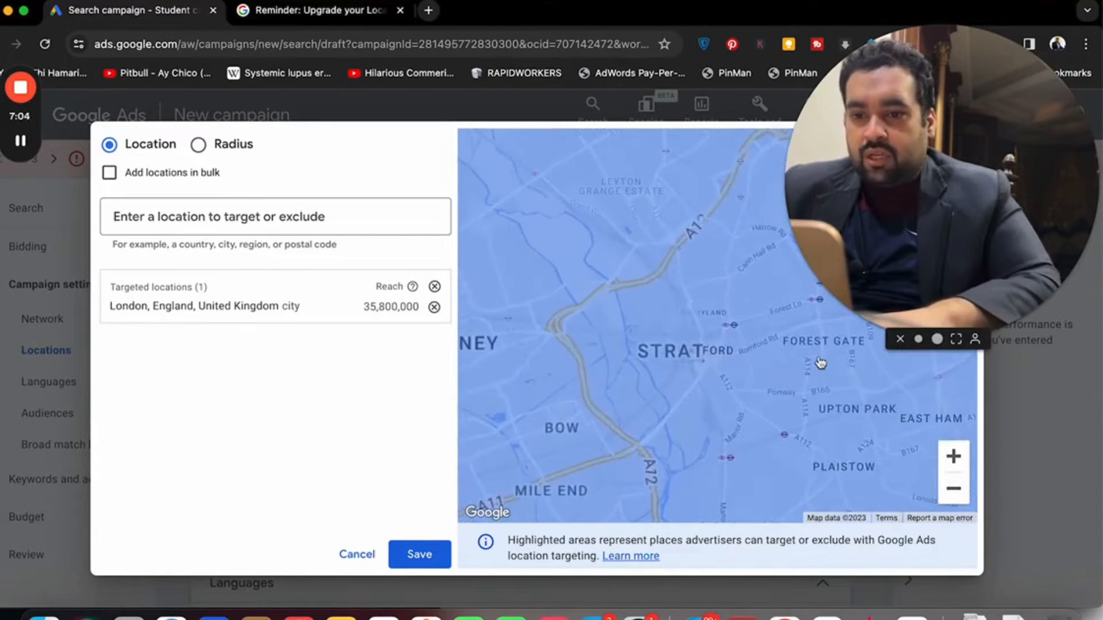
scroll(727, 376, "up", 2)
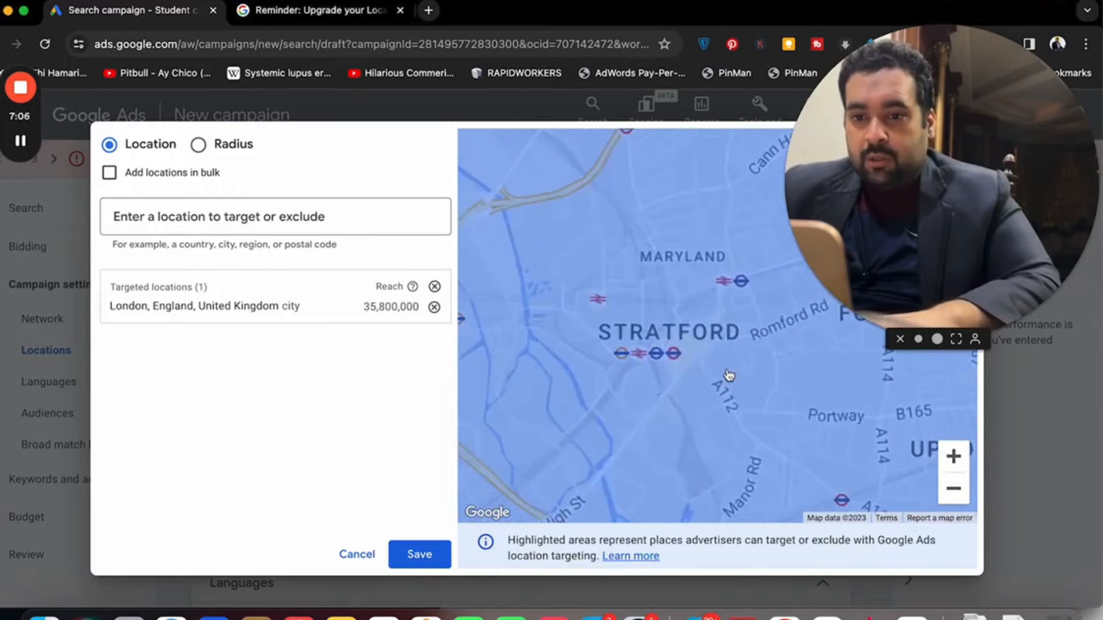
scroll(665, 355, "up", 2)
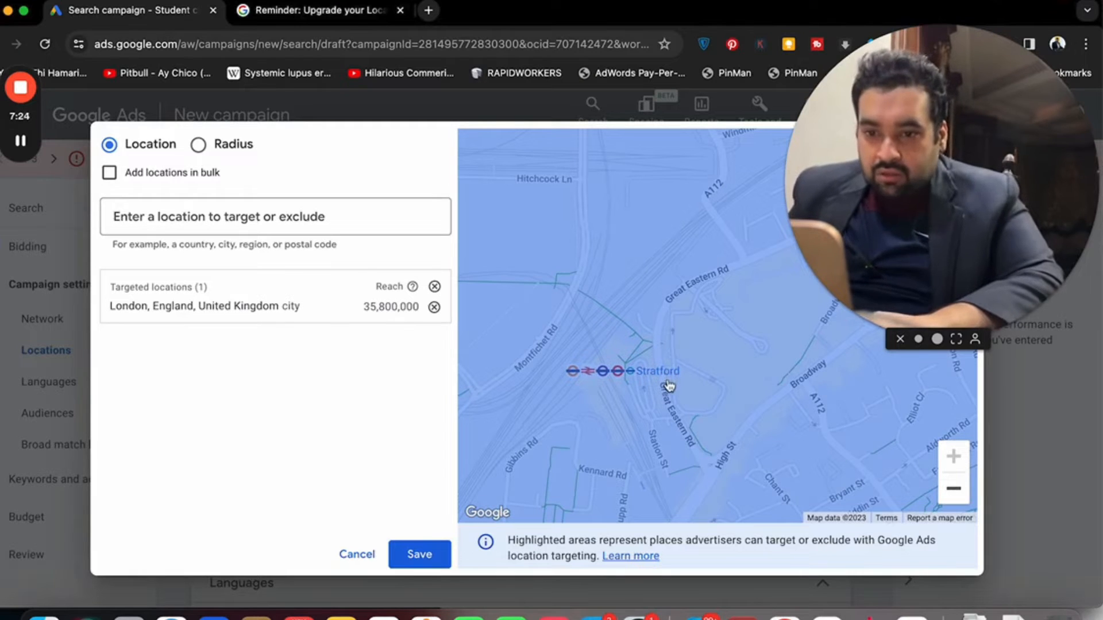
Step: Switch to radius targeting and look around the Charing Cross and Embankment area on the map for a centre point
left_click(199, 144)
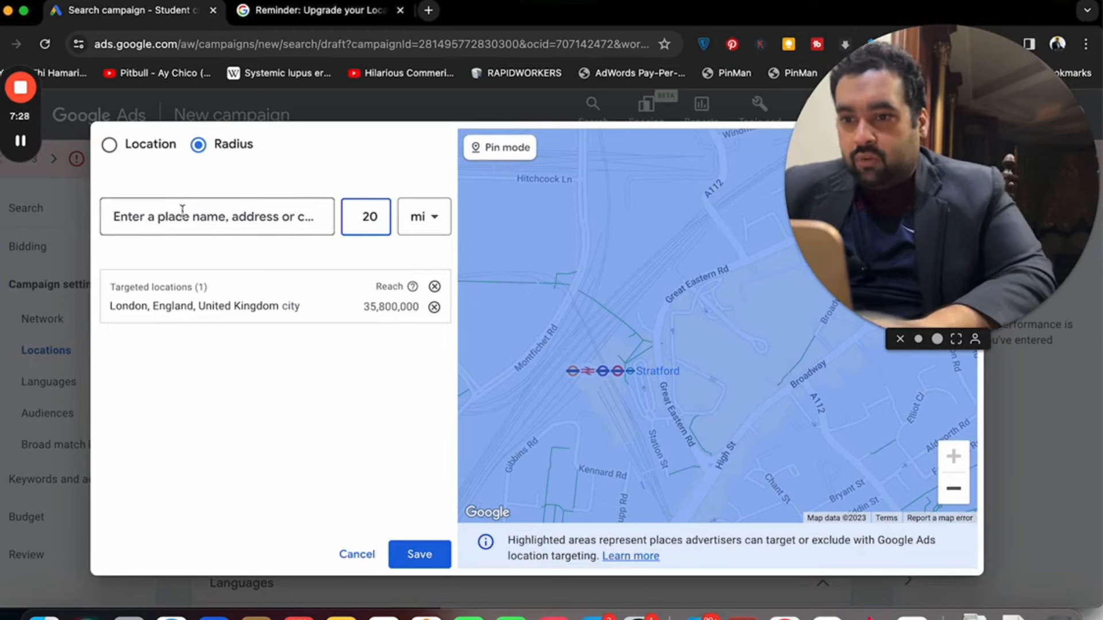
left_click(626, 383)
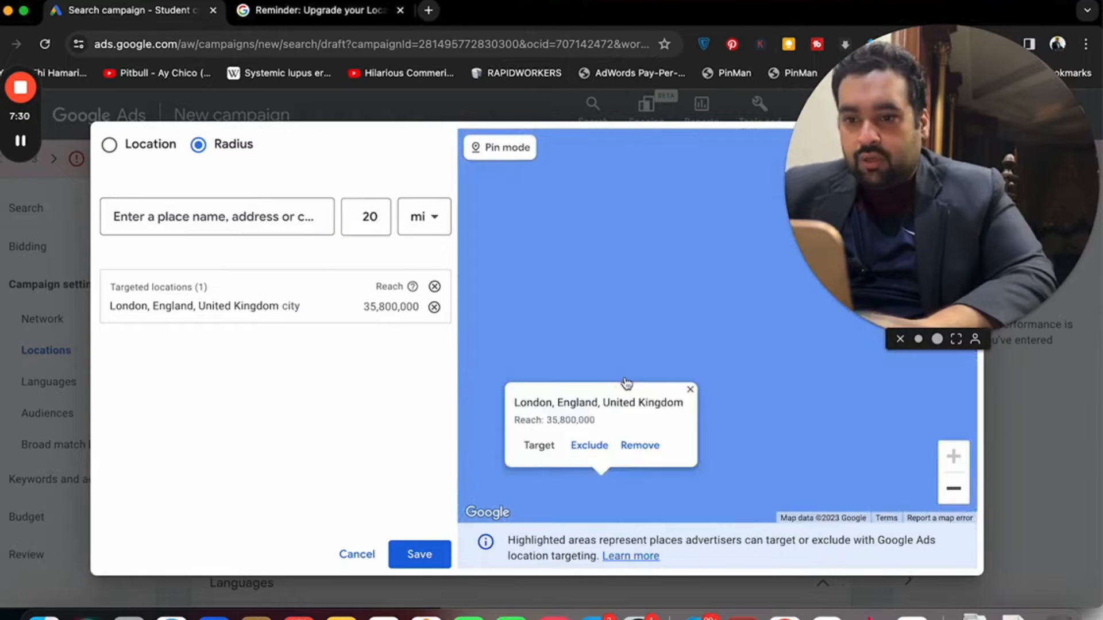
left_click(690, 389)
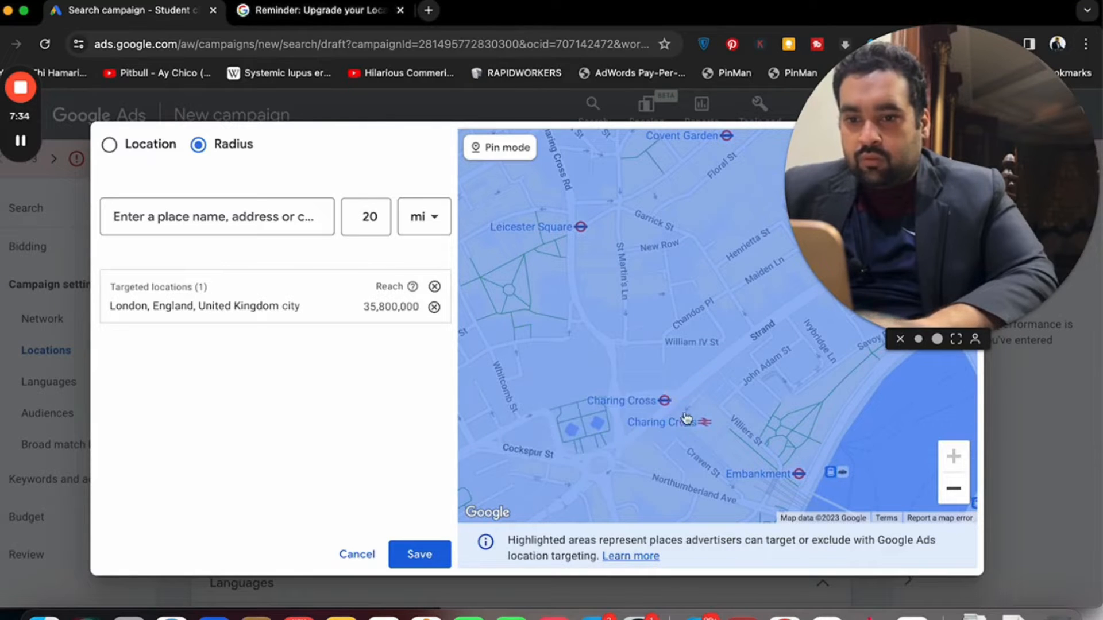
left_click_drag(771, 443, 677, 394)
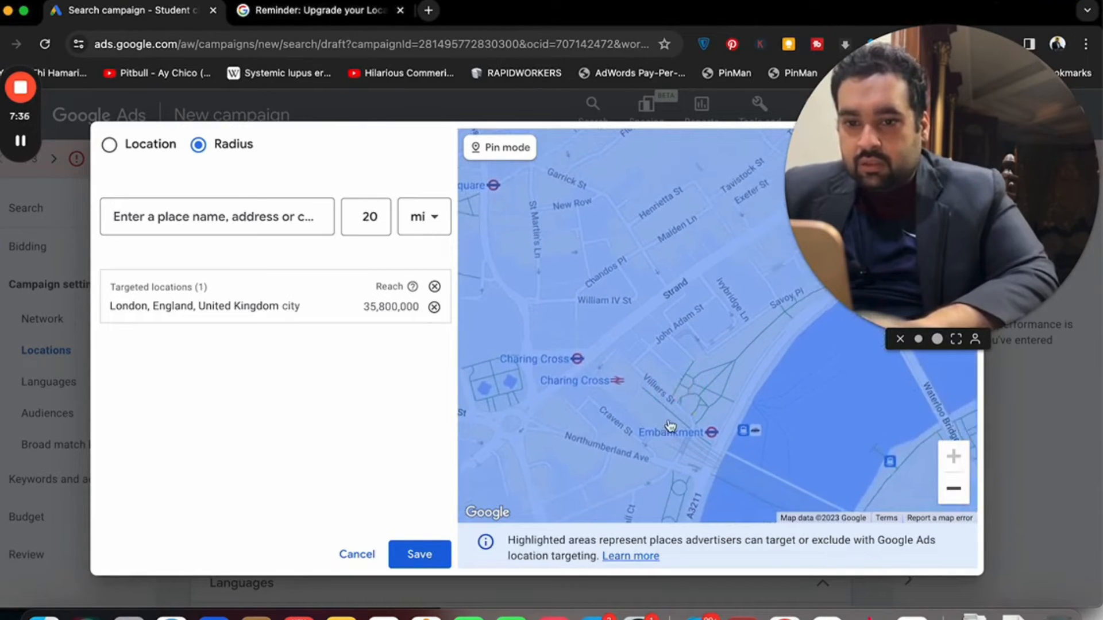
left_click(683, 437)
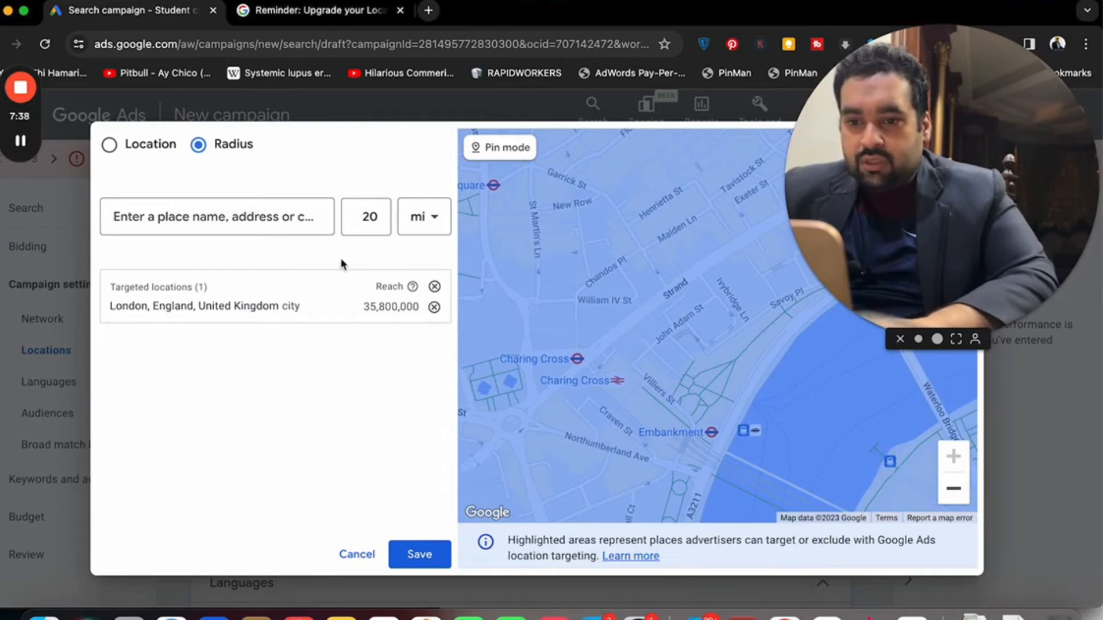
Step: Target a 20-mile radius around Embankment station, Embankment Place, London, UK
left_click(270, 215)
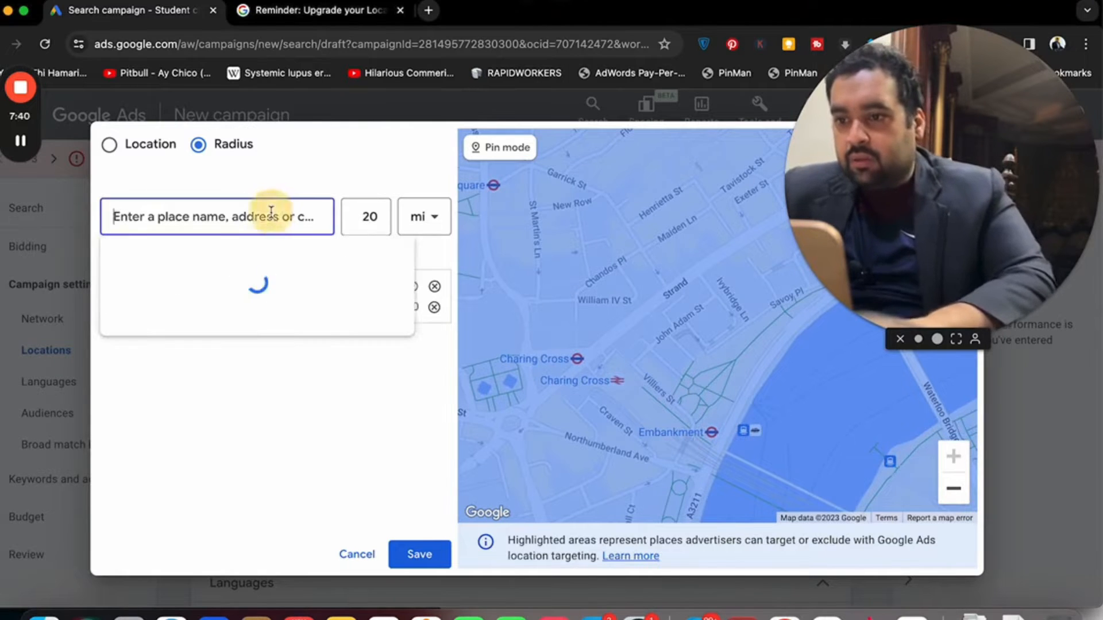
type("embank")
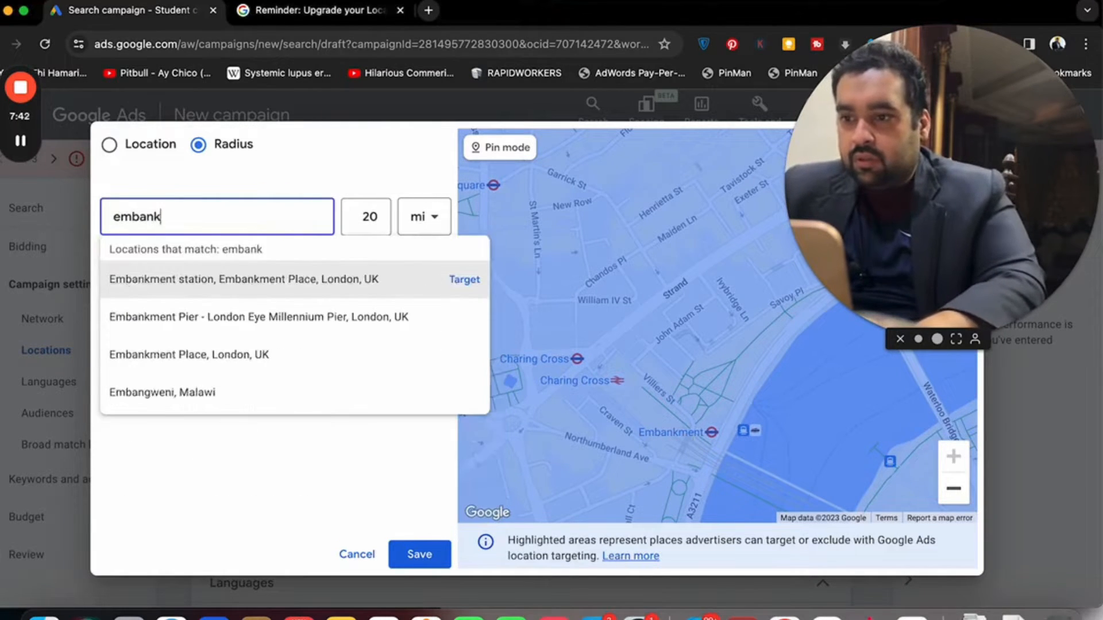
left_click(464, 279)
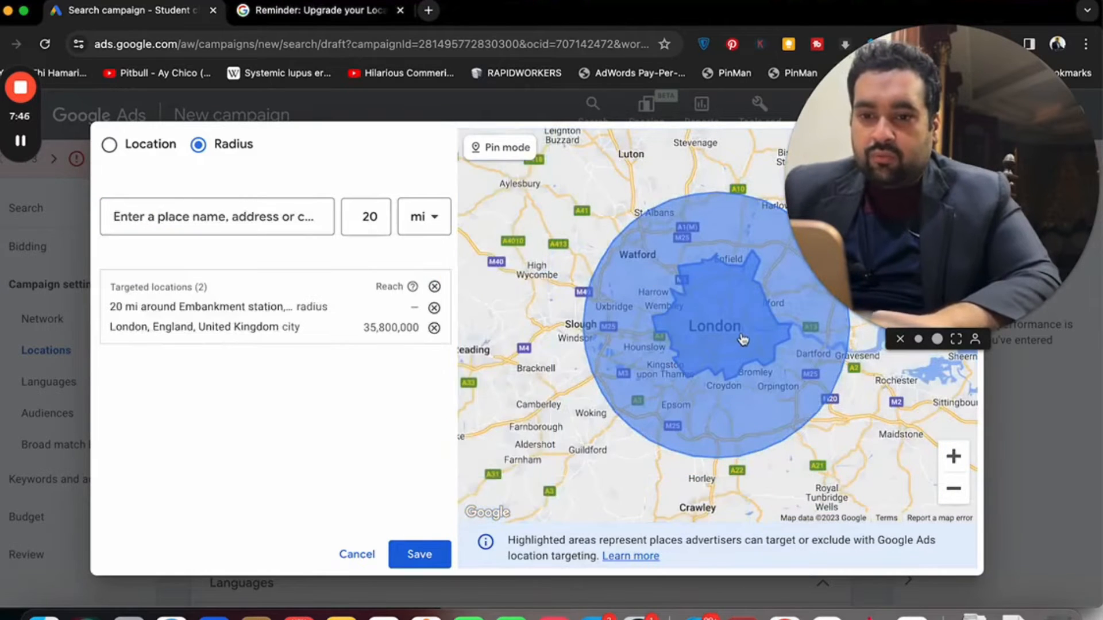
Step: Remove the London city entry from the targeted locations and check the area covered by the radius on the map
scroll(742, 339, "up", 5)
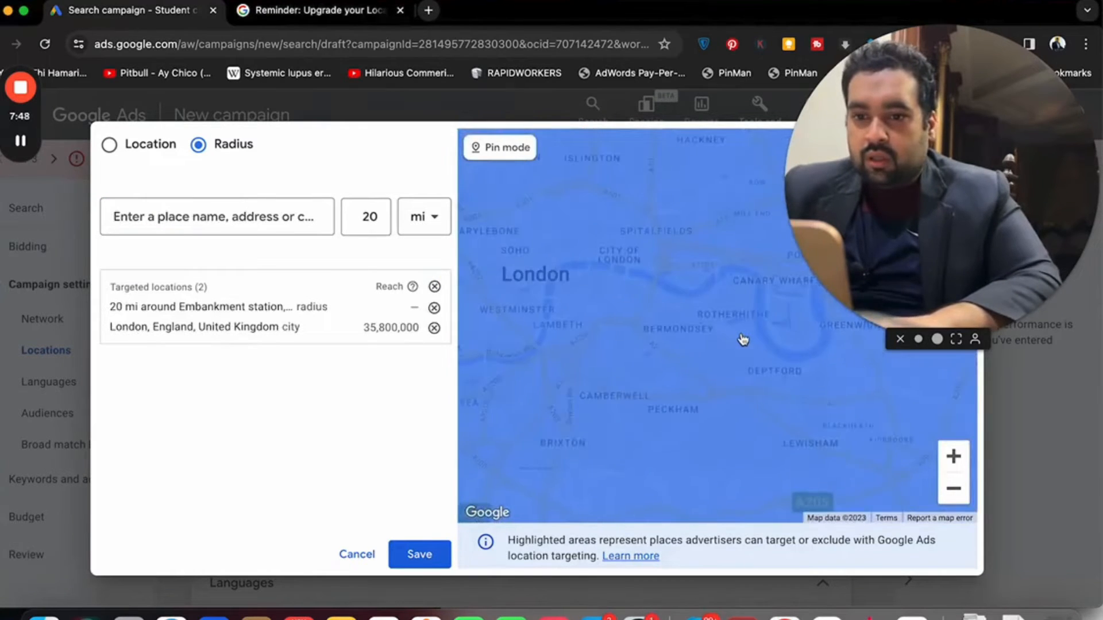
scroll(737, 338, "down", 3)
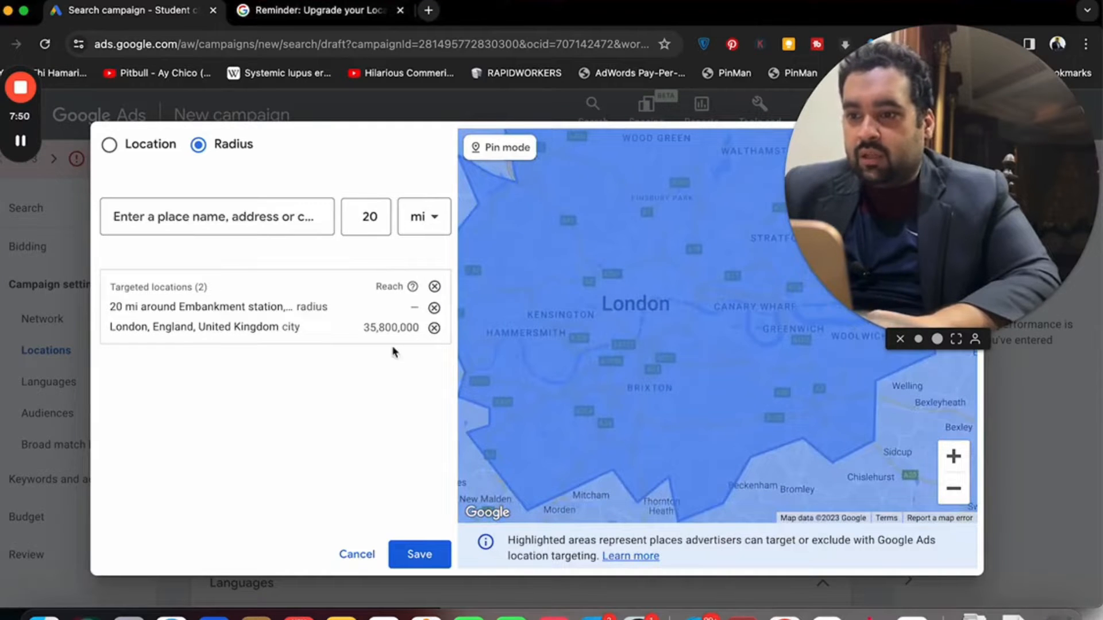
left_click(435, 328)
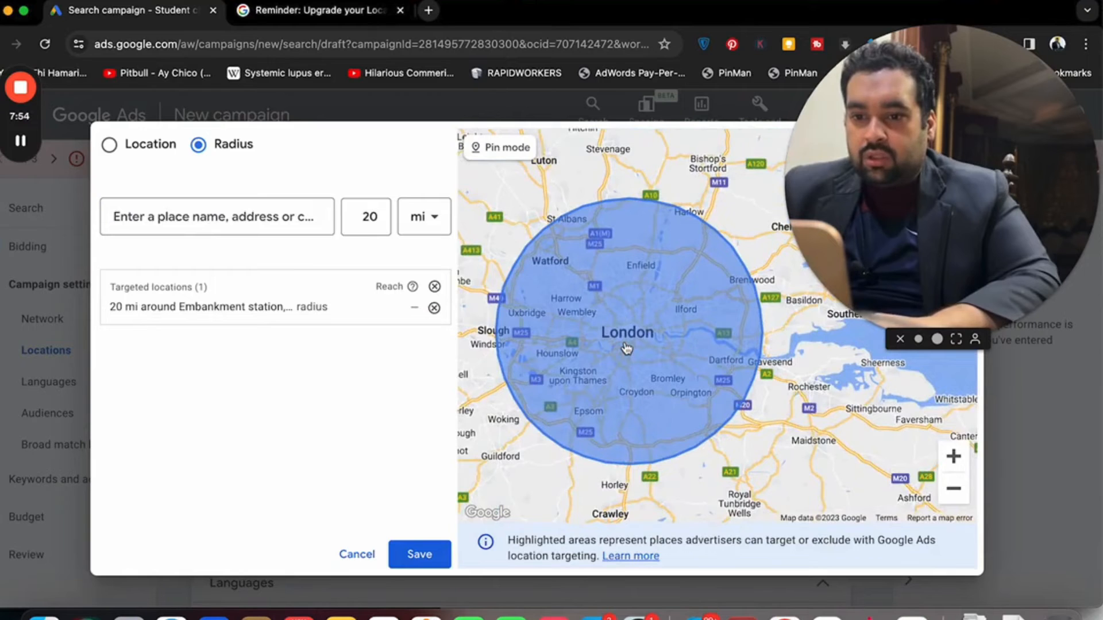
scroll(626, 348, "down", 3)
scroll(626, 345, "up", 3)
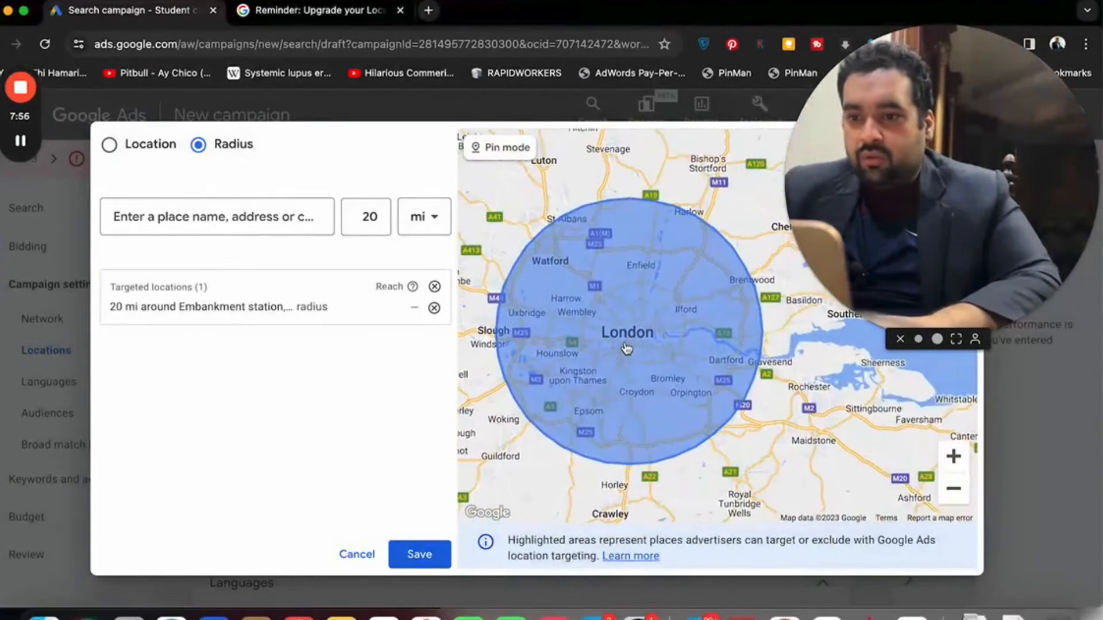
Step: Target a 5-mile radius around Embankment station, London, and remove the 20-mile radius entry from the targeted locations
left_click(369, 218)
key("BackSpace")
key("BackSpace")
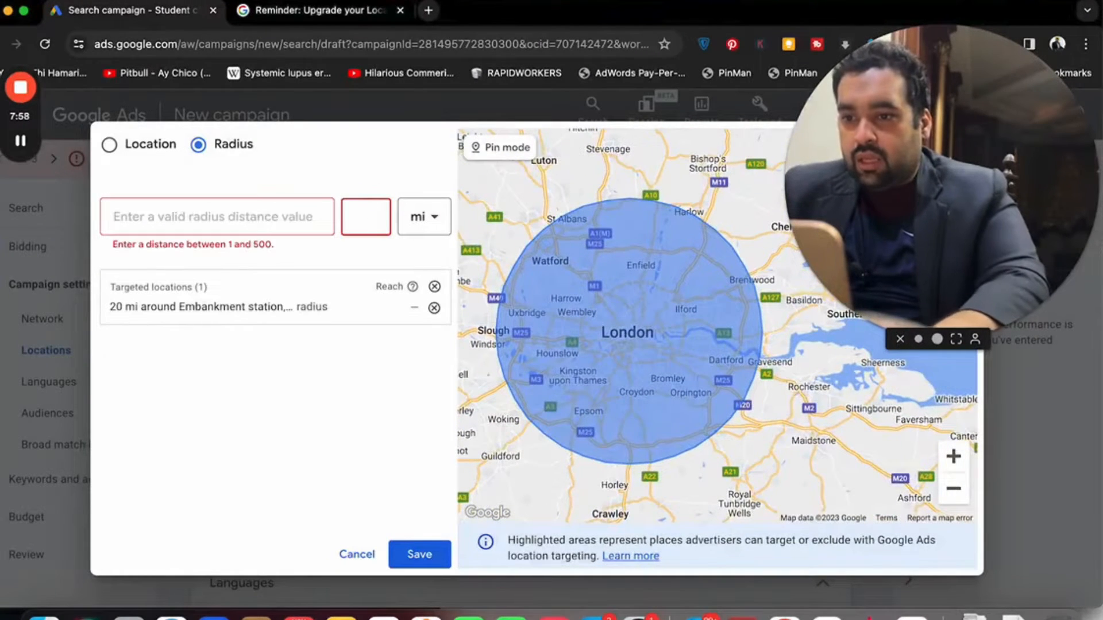
type("5")
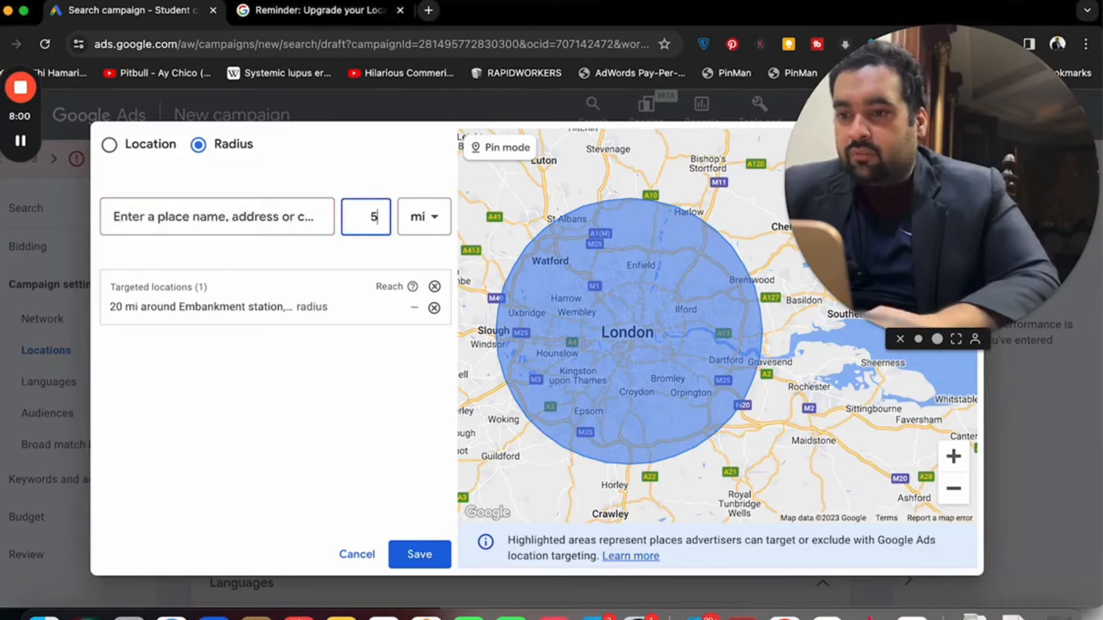
left_click(295, 219)
type("emban")
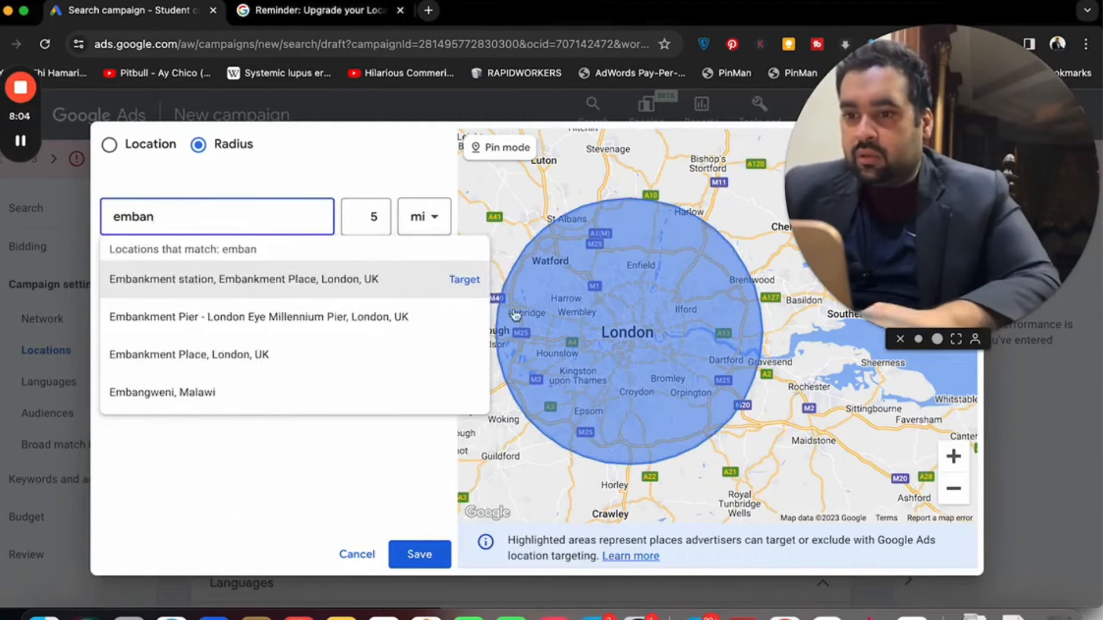
left_click(465, 279)
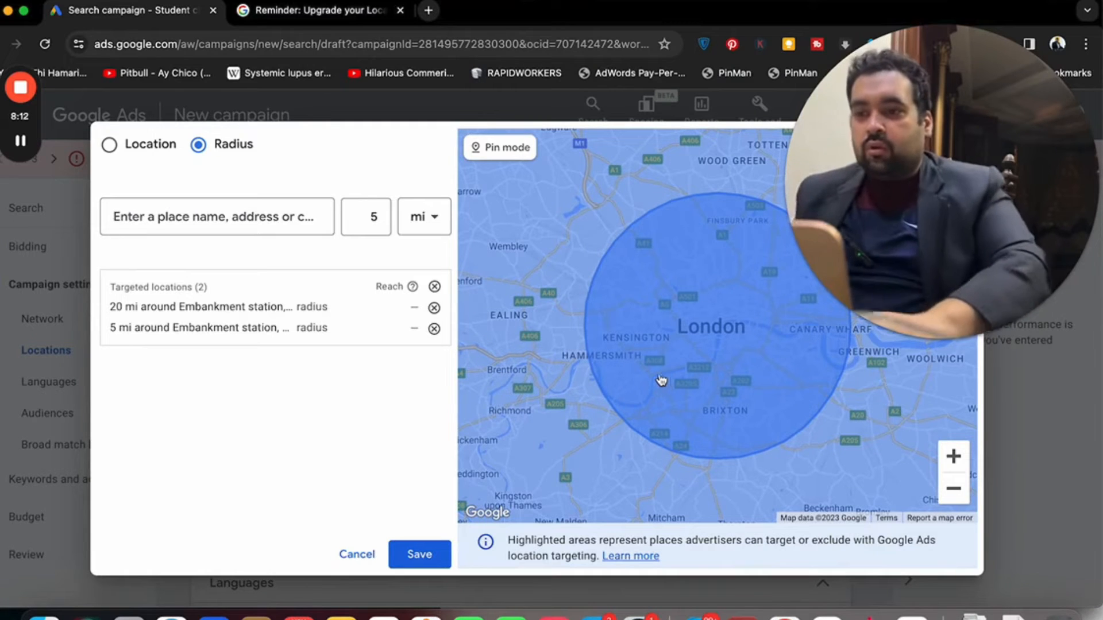
left_click(435, 307)
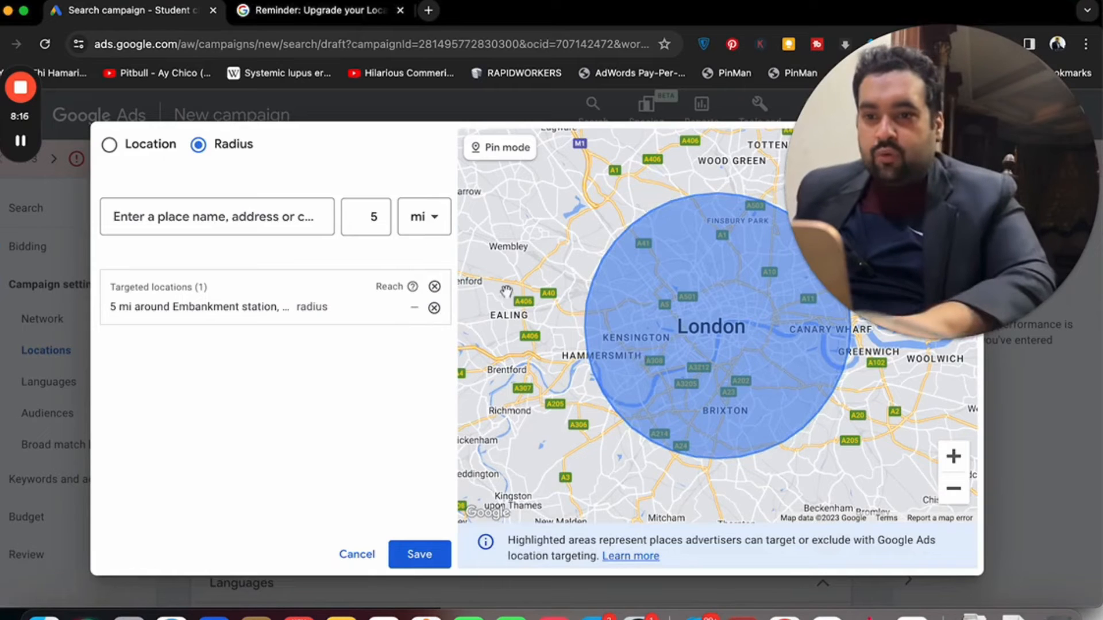
Step: Target a 5-mile radius around the London Orbital Motorway, Bricket Wood, Theydon Bois, Epping match for "bricket wood london"
left_click_drag(535, 280, 379, 457)
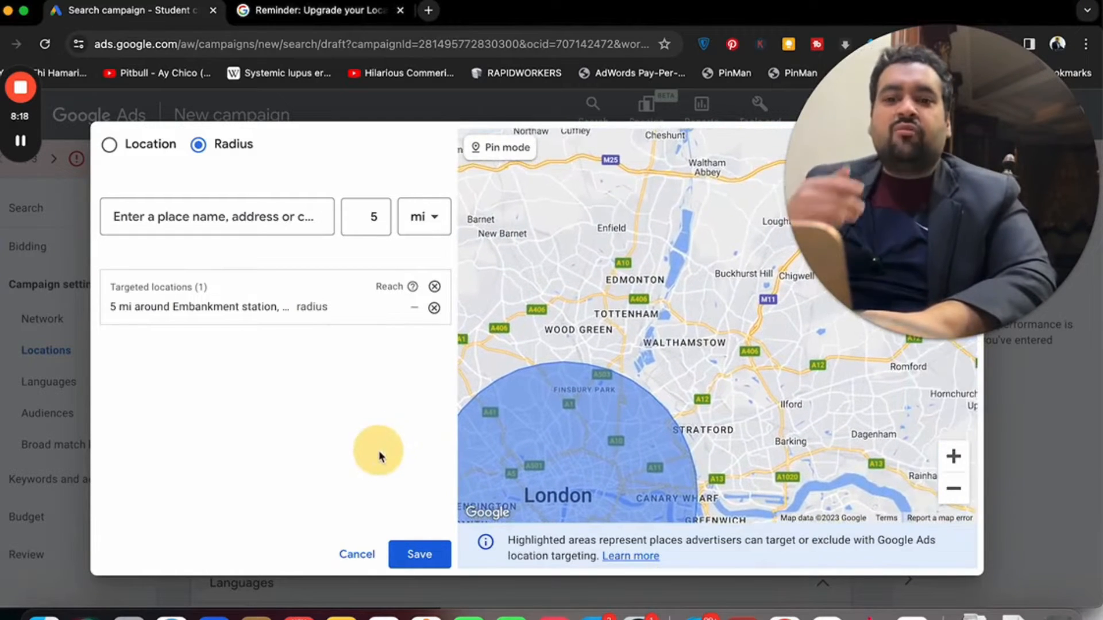
left_click_drag(687, 340, 880, 501)
left_click_drag(730, 369, 874, 439)
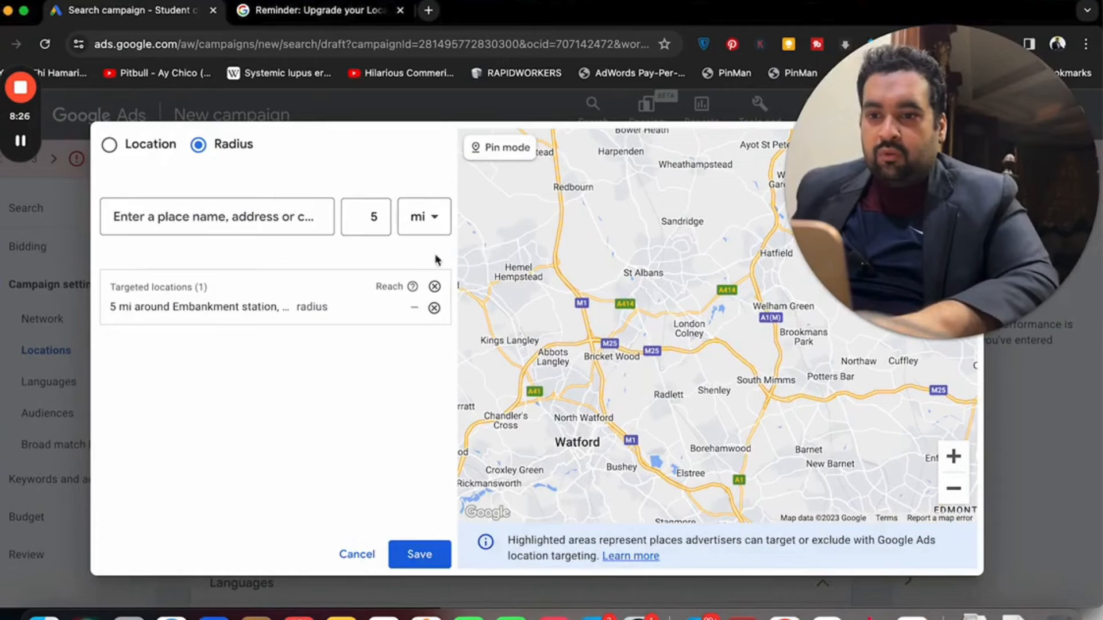
left_click(292, 217)
type("br")
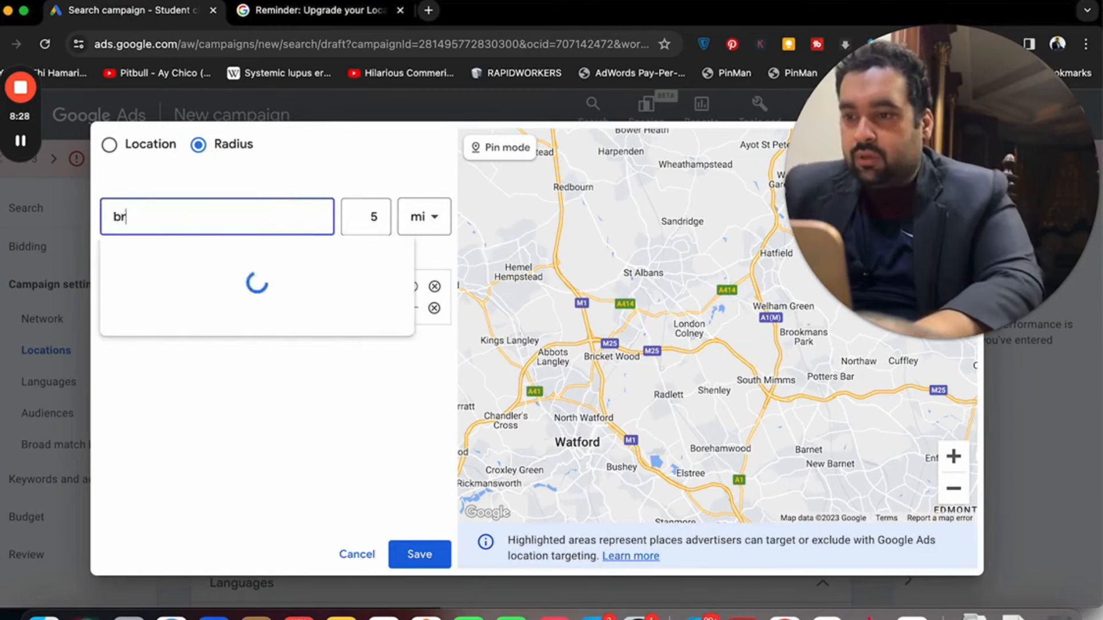
type("icket woo")
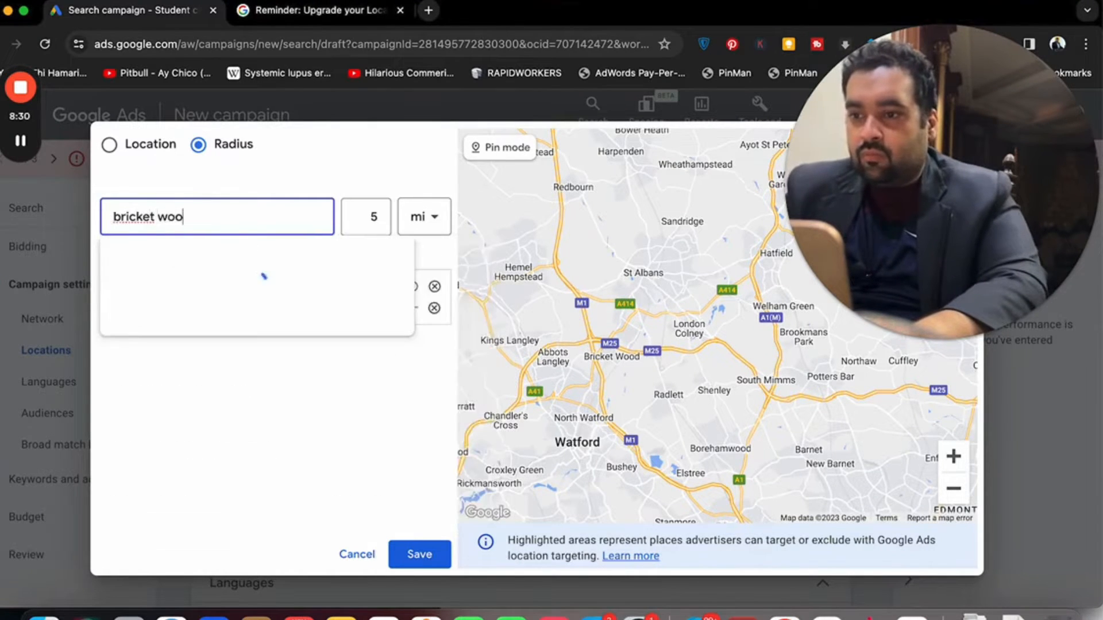
type("d london")
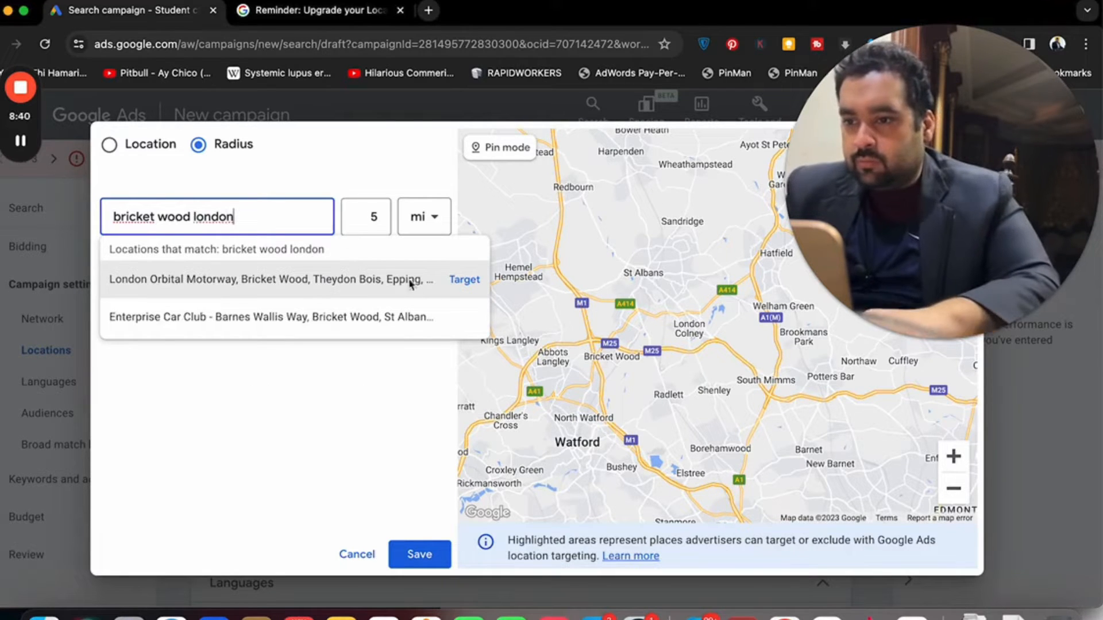
left_click(465, 280)
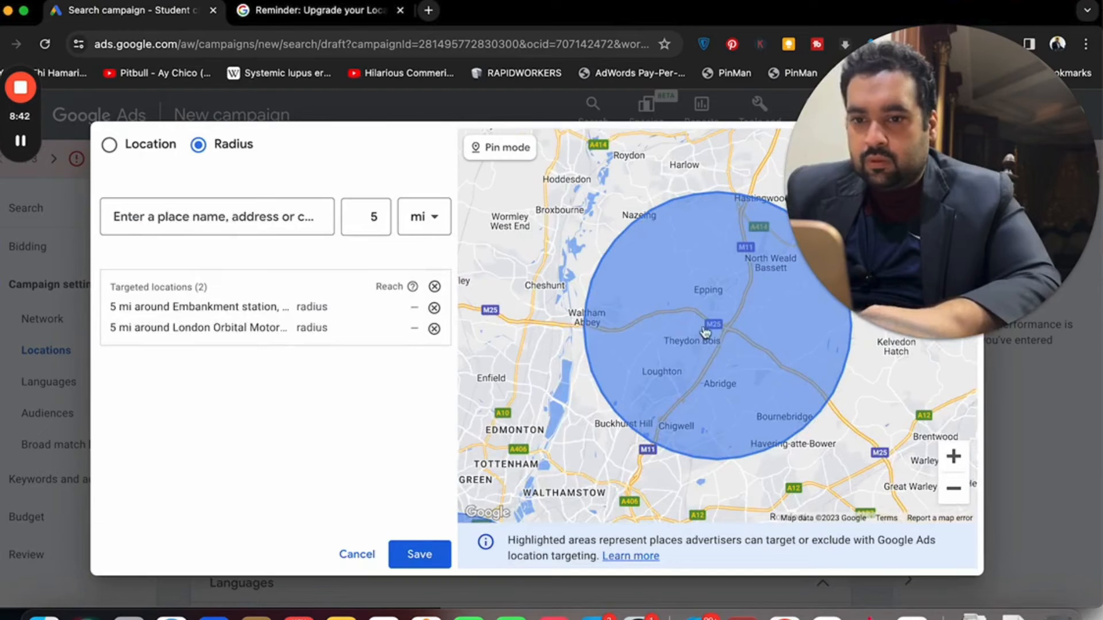
Step: Use pin mode to target a custom 5-mile radius around a point near Puckeridge, north of London (51.883935, 0.007653)
left_click_drag(550, 387, 681, 394)
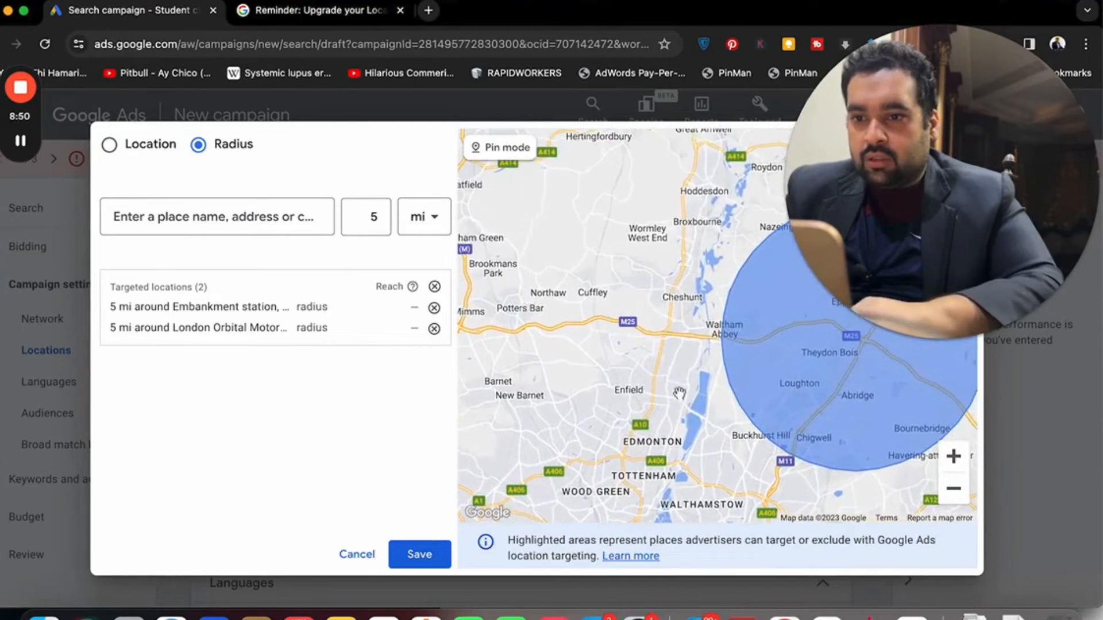
left_click(503, 148)
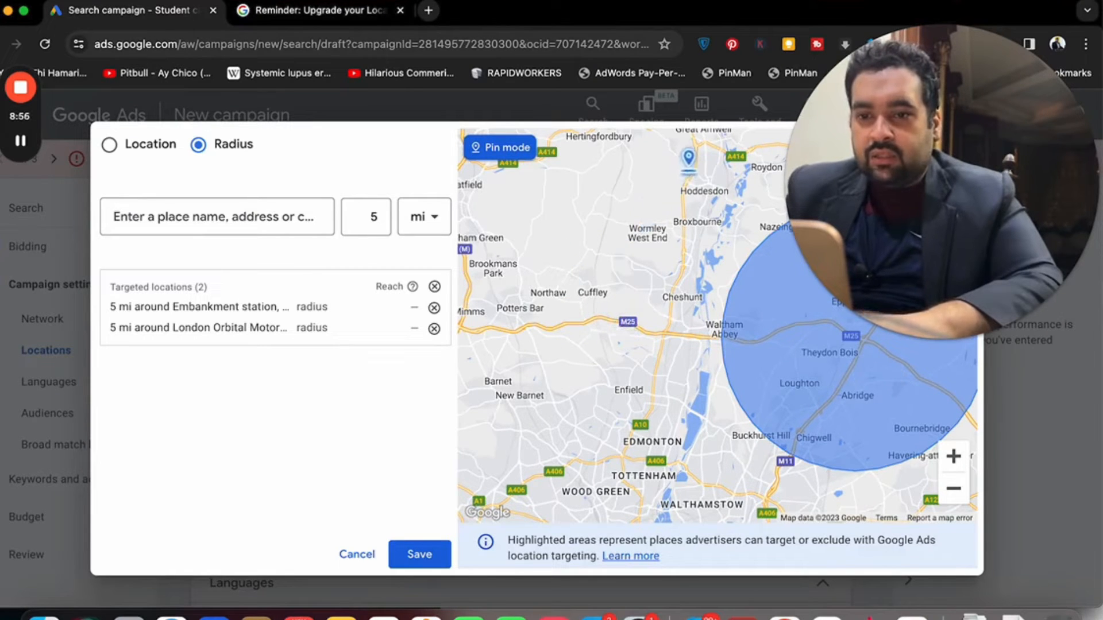
left_click_drag(611, 178, 560, 403)
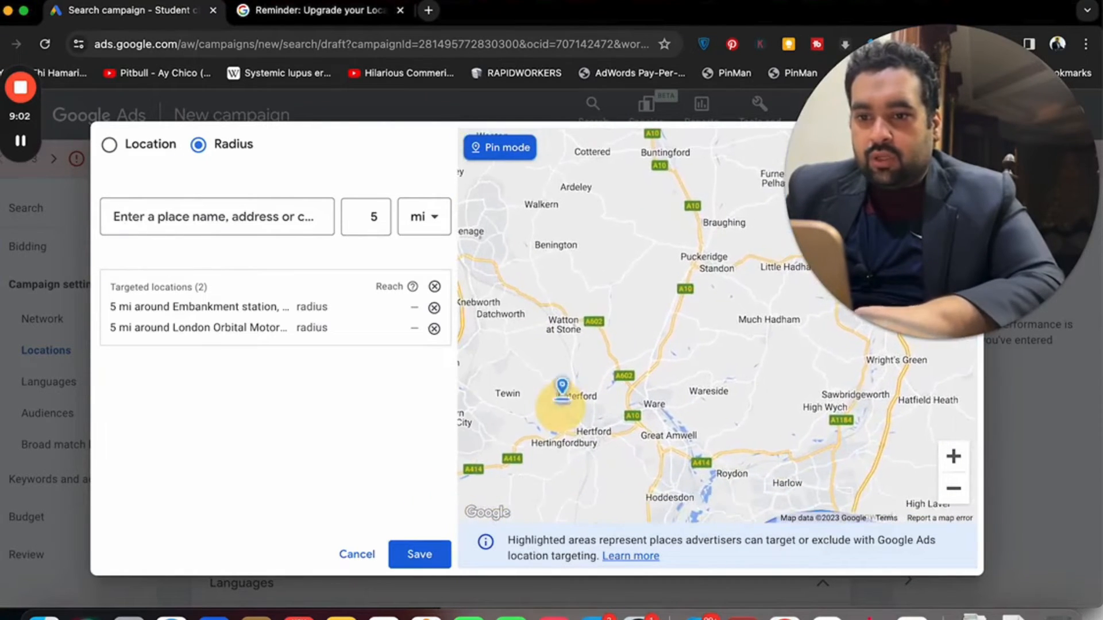
left_click(696, 267)
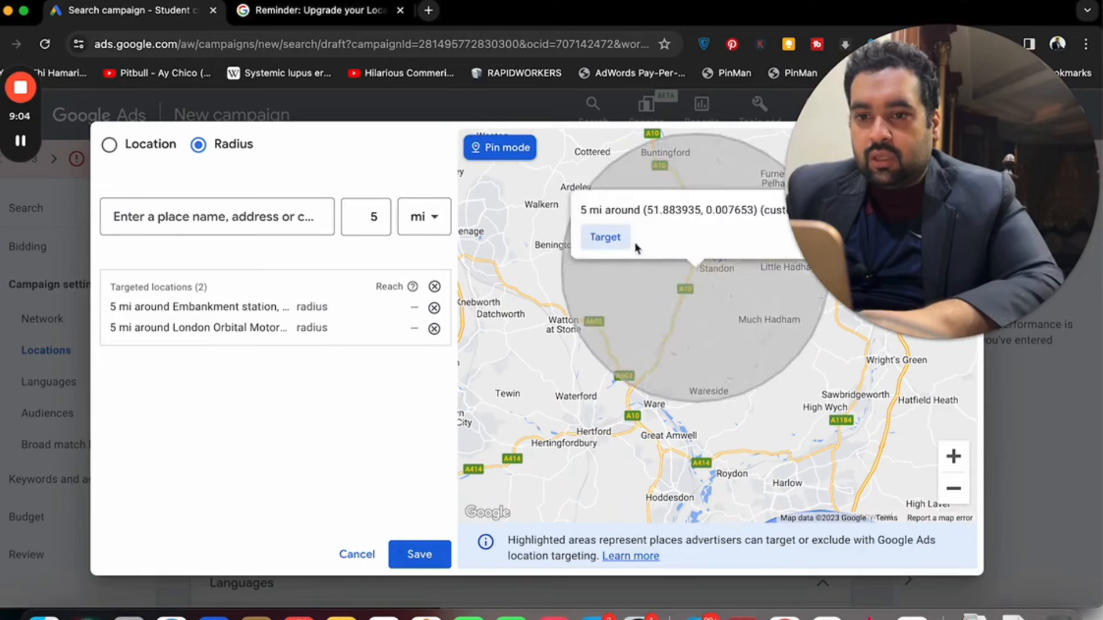
left_click(605, 239)
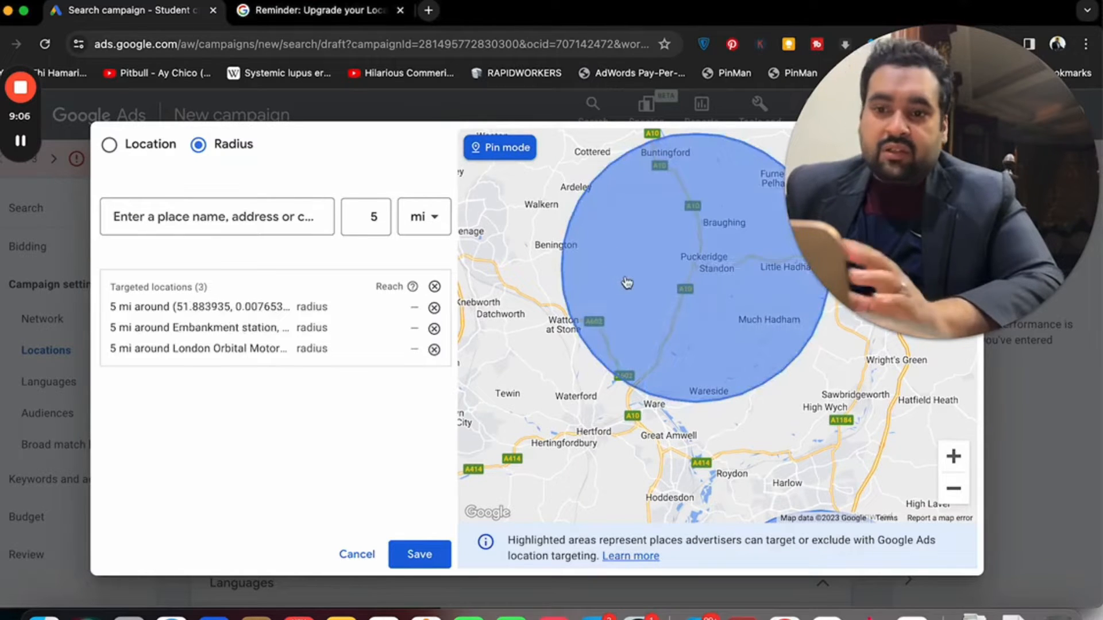
Step: Check the coverage of the targeted radius areas on the map and save the targeted locations
scroll(592, 281, "down", 5)
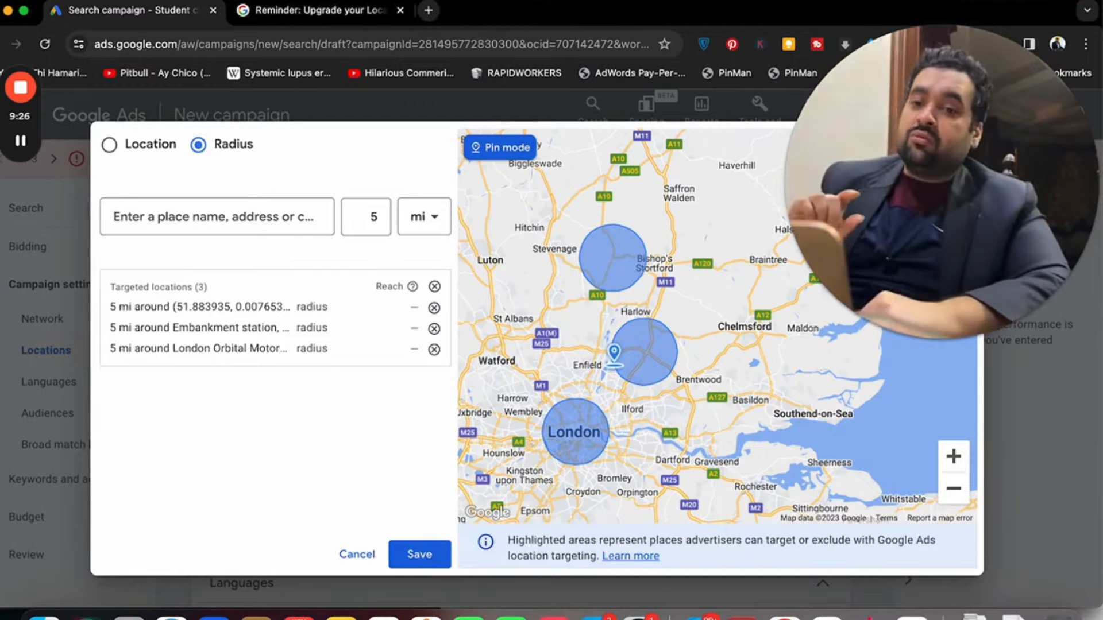
left_click_drag(532, 358, 782, 433)
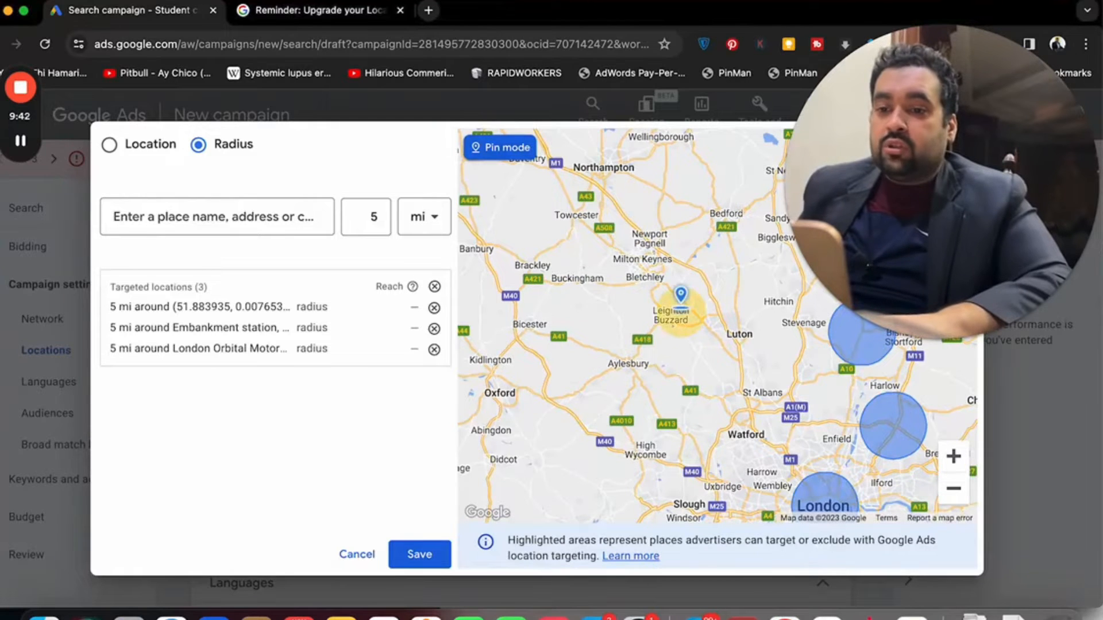
left_click_drag(682, 308, 565, 439)
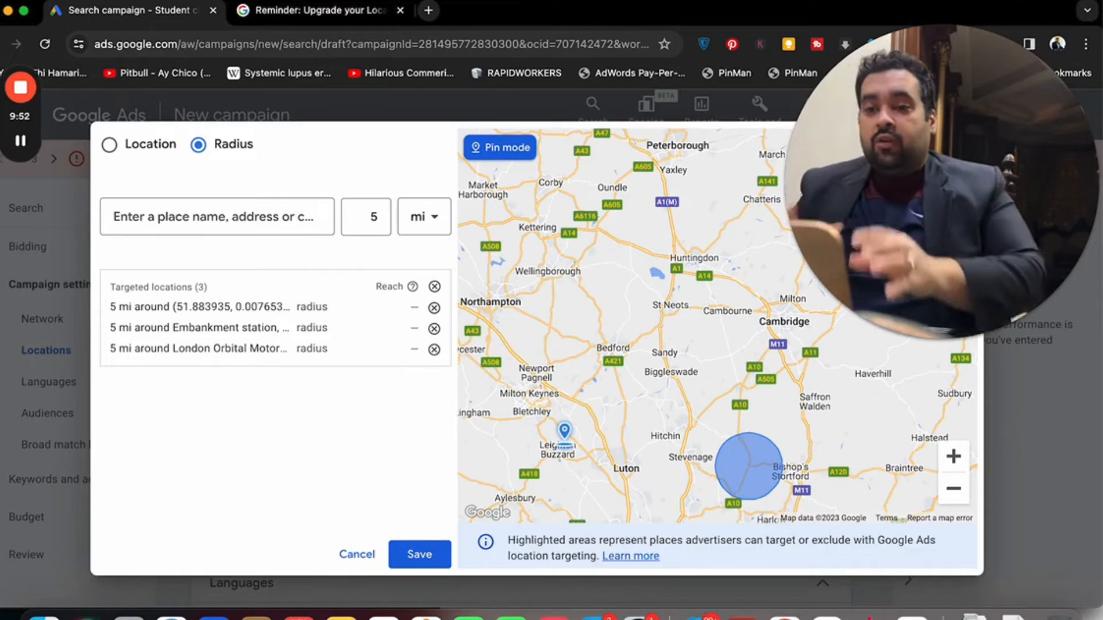
left_click(419, 554)
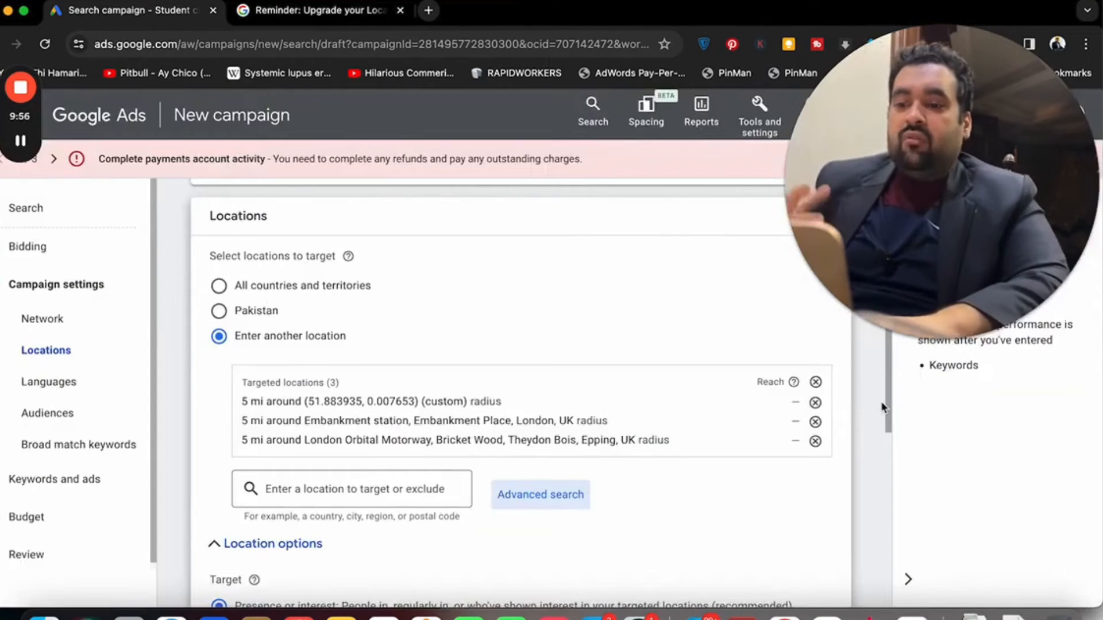
Step: Set the location option to Presence: People in or regularly in your targeted locations, and proceed to the Keywords and ads page
left_click_drag(883, 408, 879, 485)
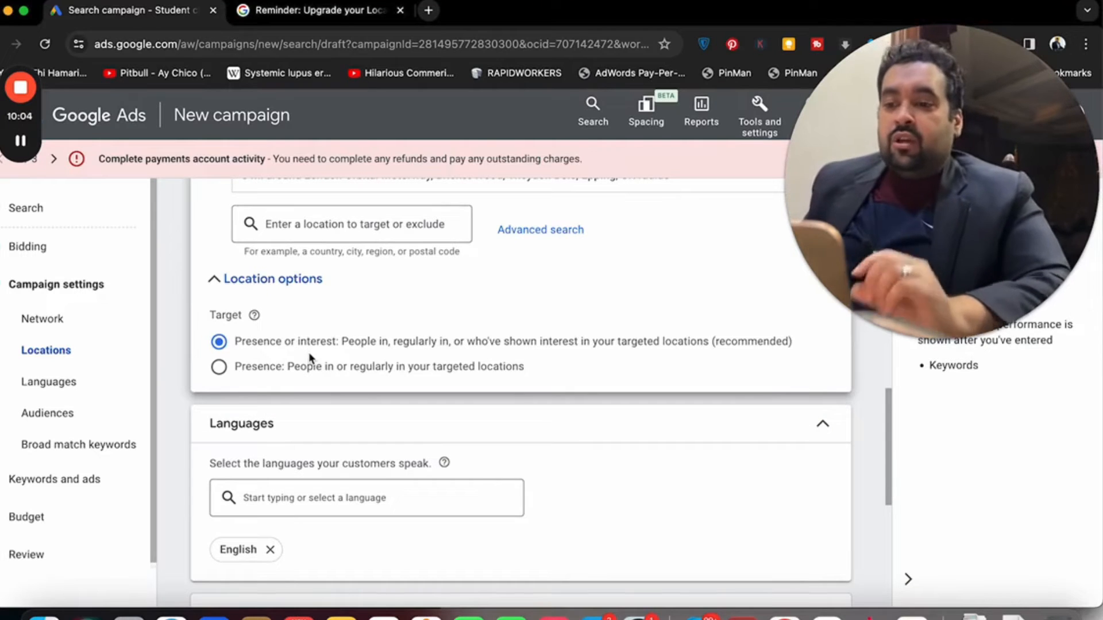
left_click(265, 370)
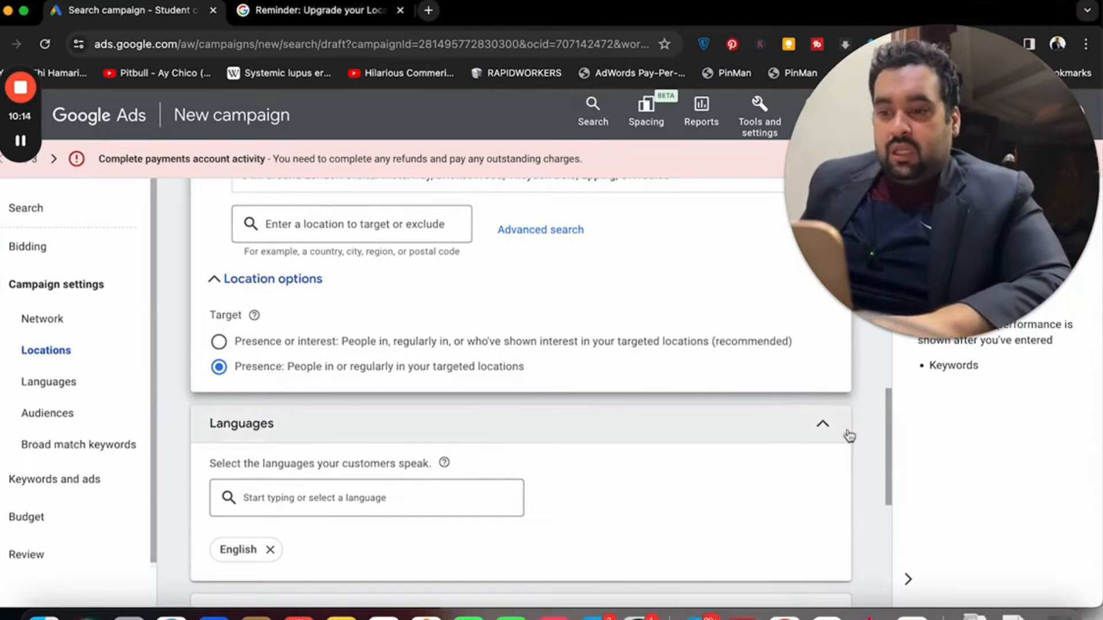
left_click_drag(886, 450, 887, 517)
scroll(888, 517, "down", 1)
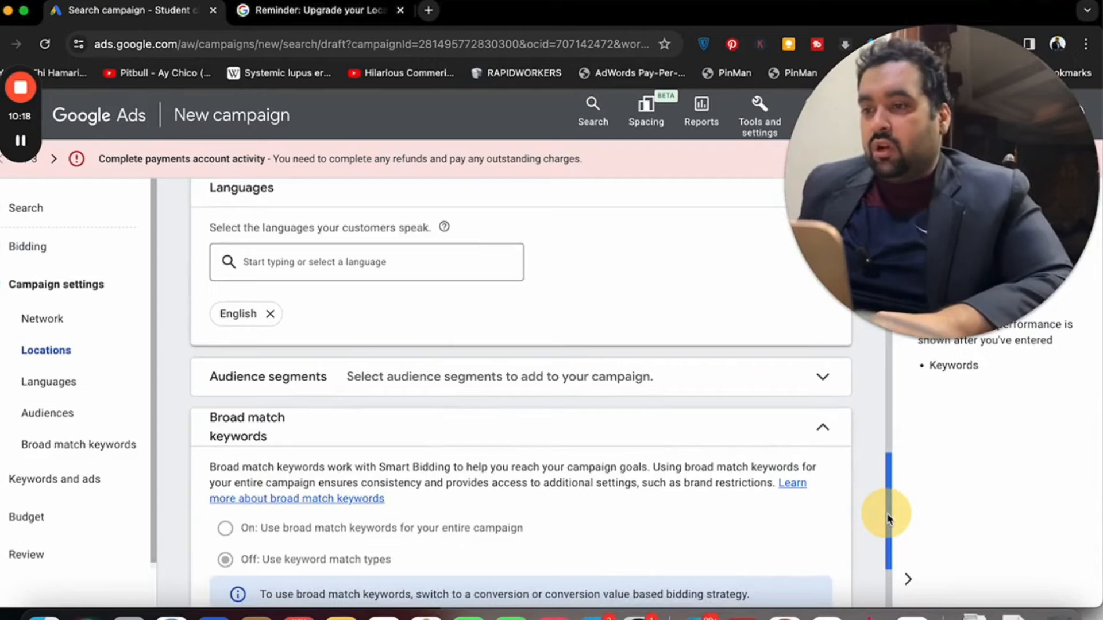
left_click_drag(887, 517, 887, 531)
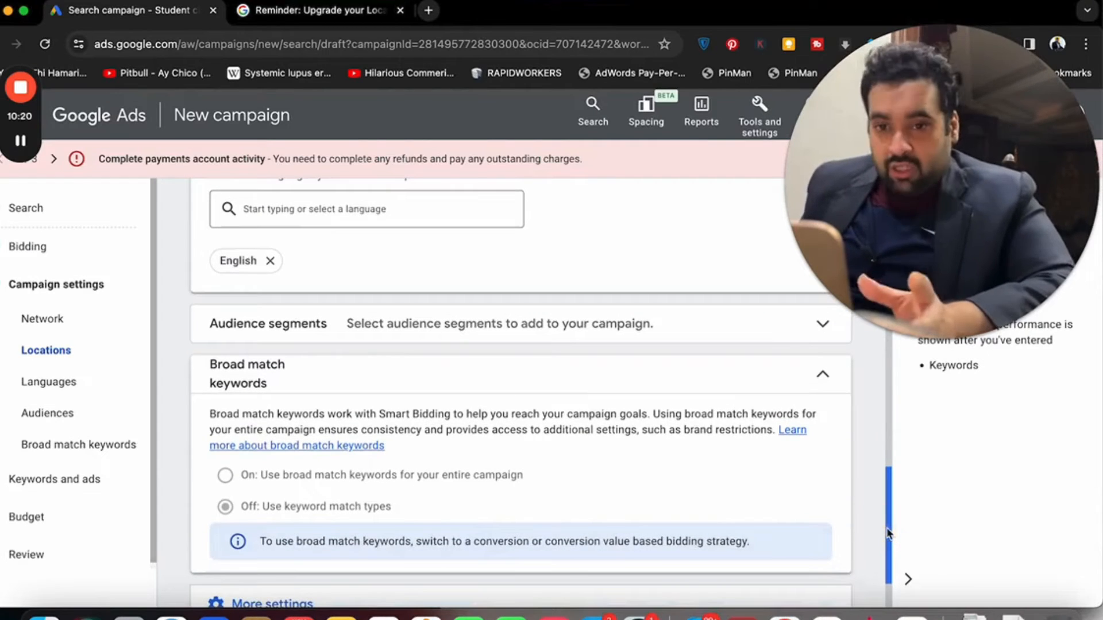
left_click_drag(894, 529, 879, 565)
left_click(838, 579)
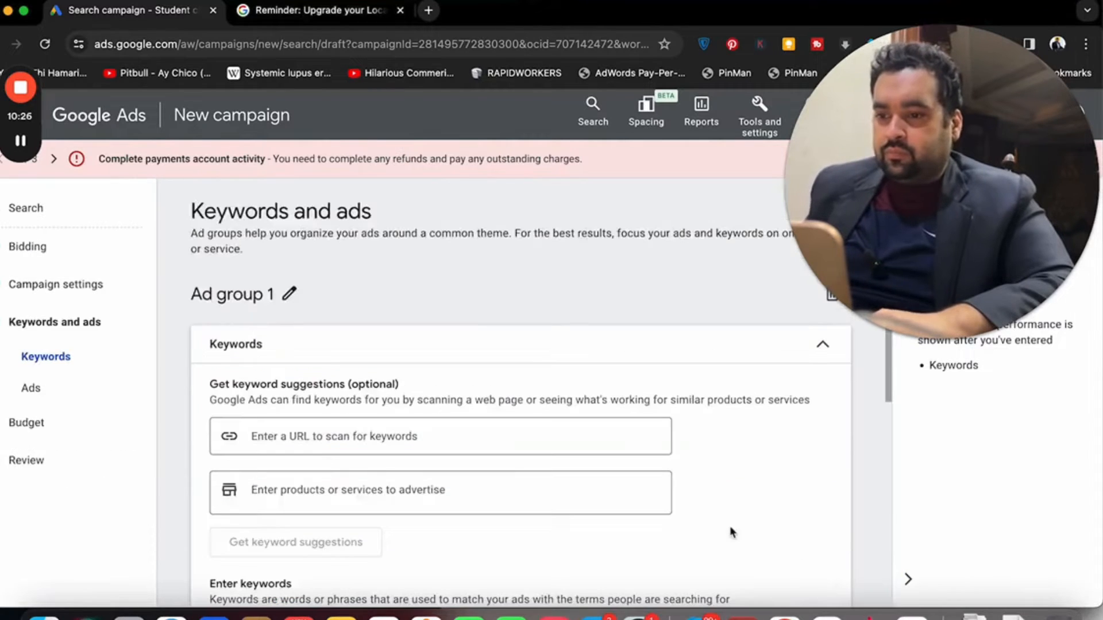
Step: Get keyword suggestions for the service "doctor in london" and look over the suggested keywords
left_click_drag(888, 398, 878, 516)
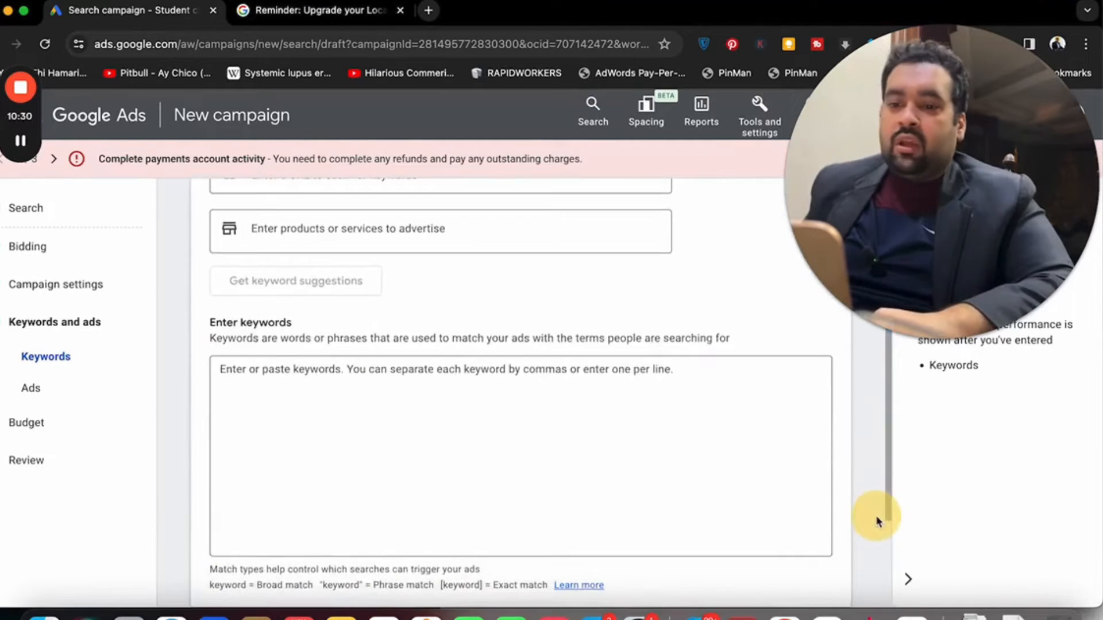
left_click(711, 465)
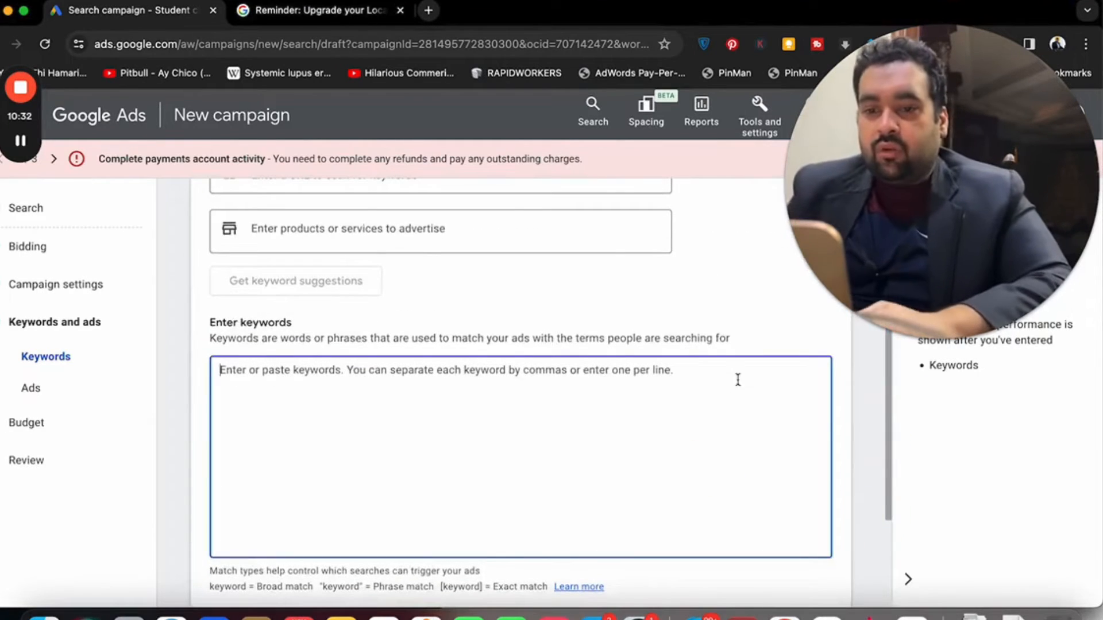
left_click_drag(890, 435, 890, 386)
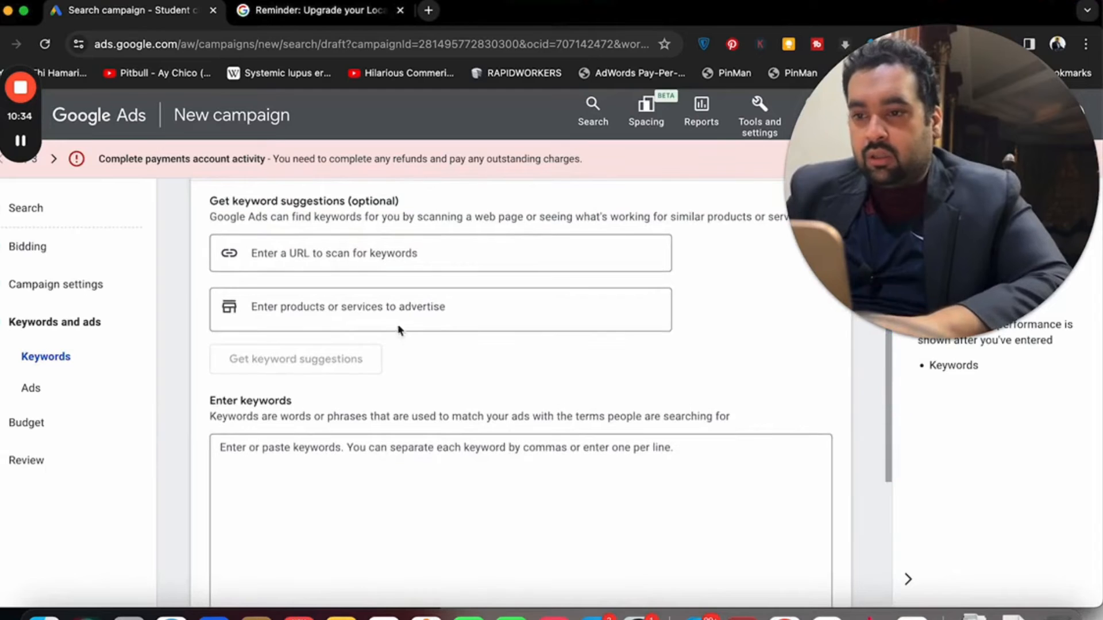
left_click(401, 307)
type("doctor in")
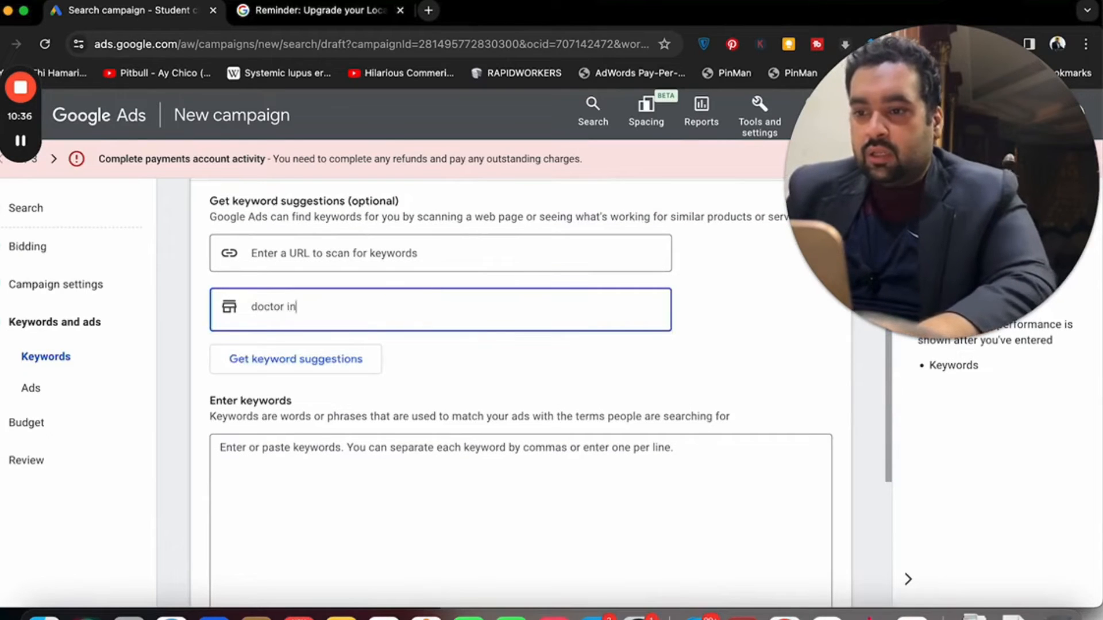
type(" london")
left_click(302, 369)
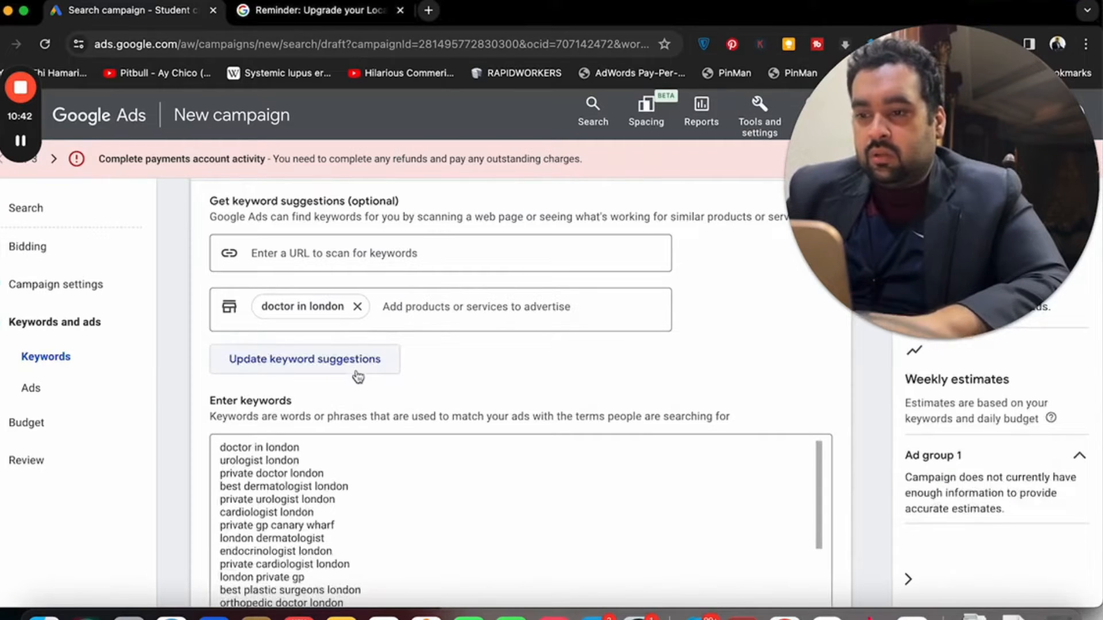
scroll(844, 339, "down", 3)
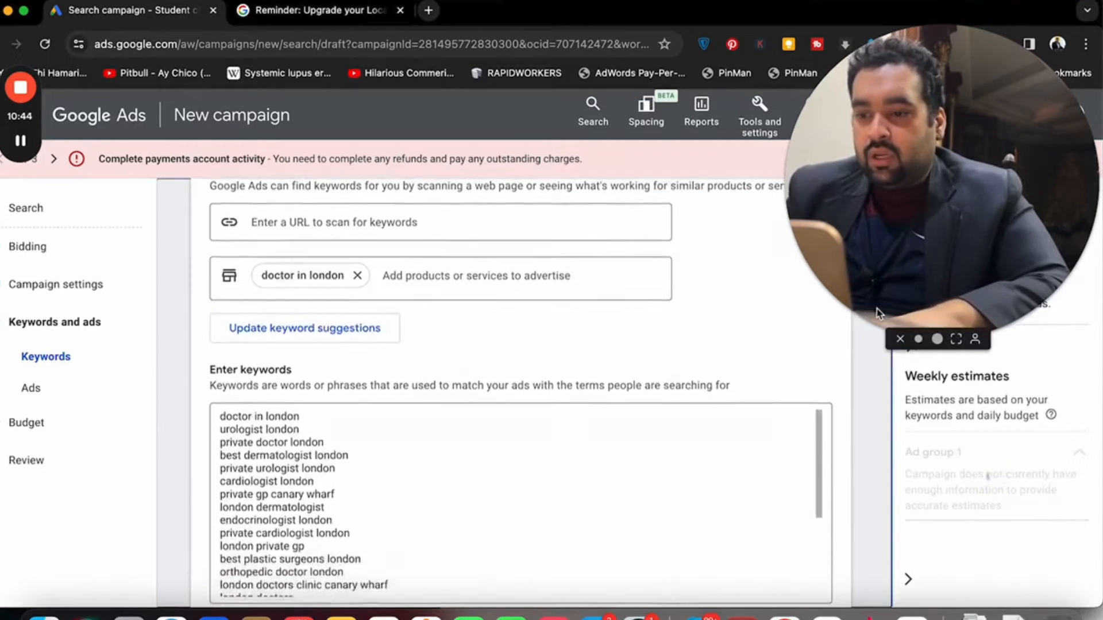
mouse_move(819, 354)
left_mouse_down()
mouse_move(812, 509)
mouse_move(829, 352)
left_mouse_up()
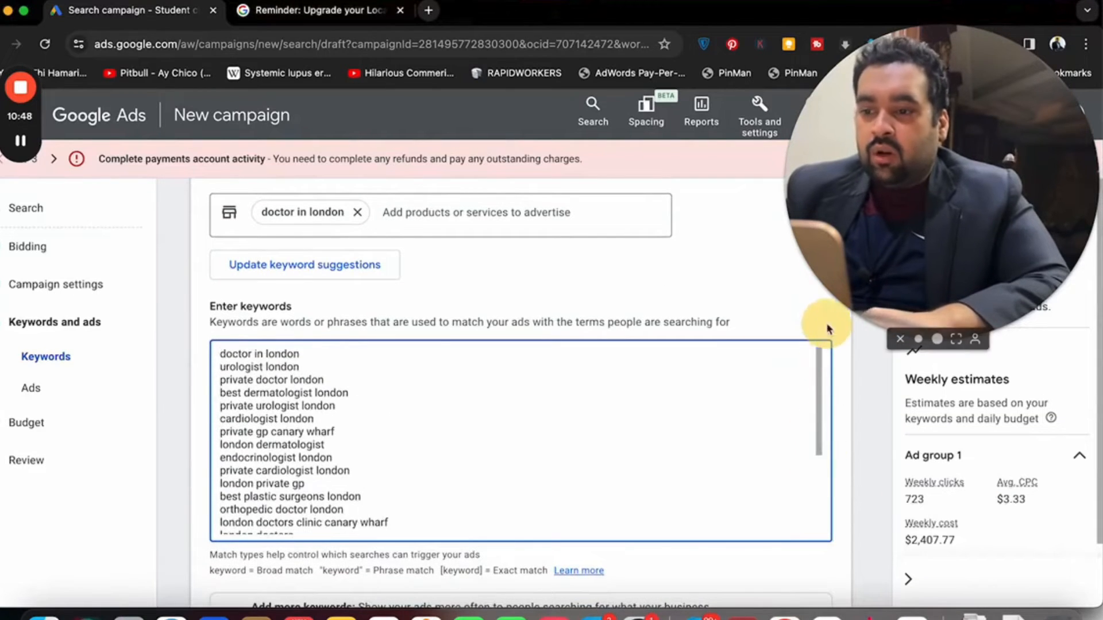
Step: Clear all the suggested keywords and remove "doctor in london" from the products or services to advertise
left_click(541, 419)
key("super+a")
key("BackSpace")
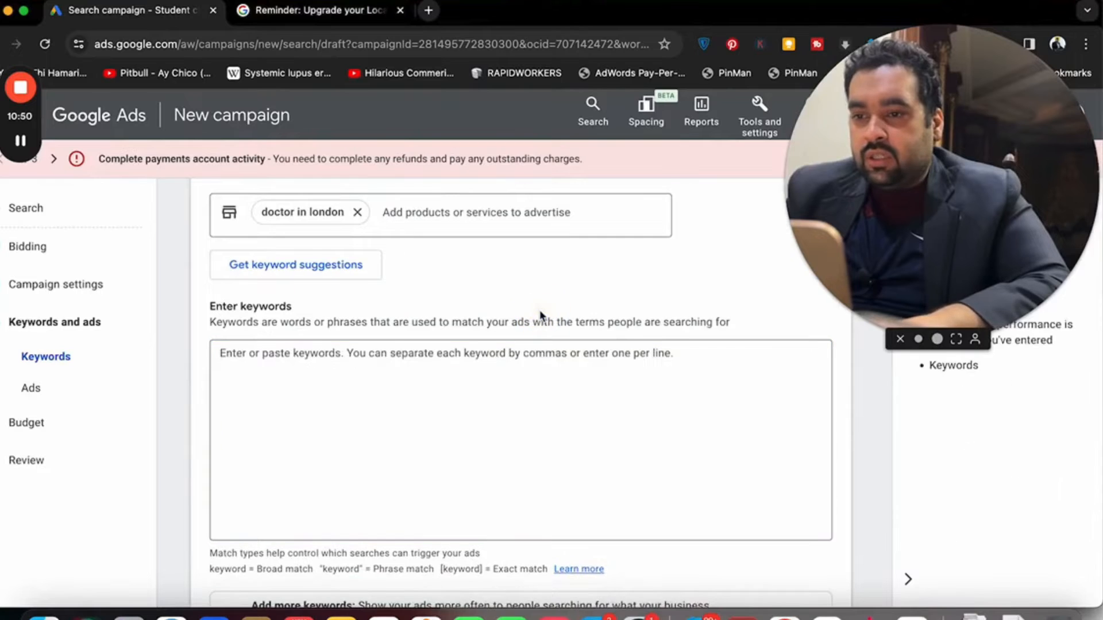
scroll(537, 314, "up", 2)
left_click(357, 277)
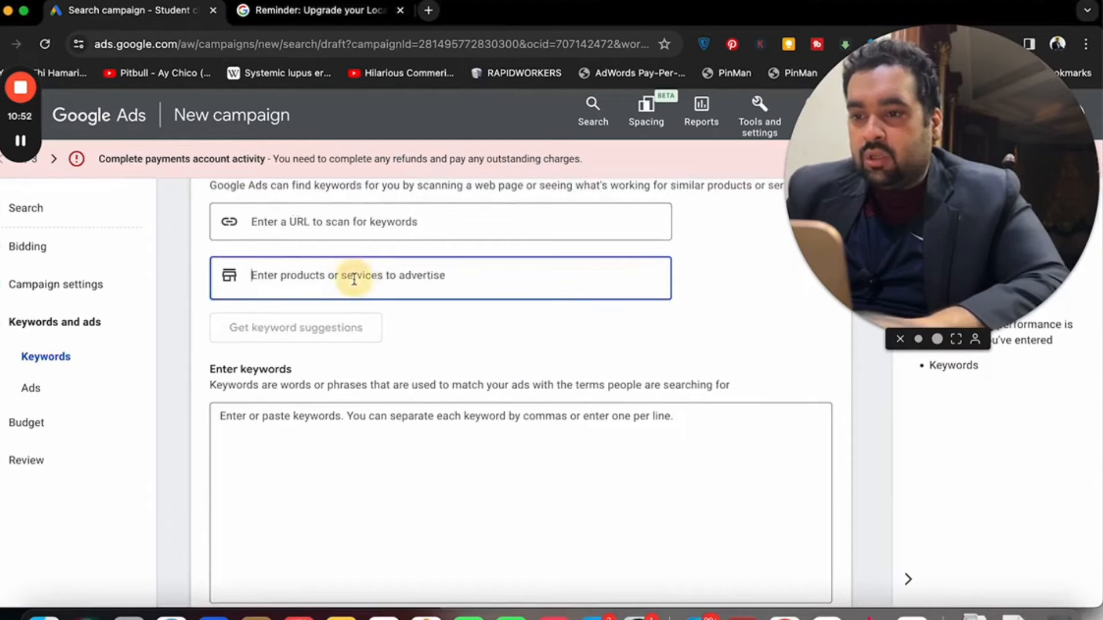
Step: Enter "demartalogist" as the service to advertise and look up that spelling with a Google search in a new tab
type("demart")
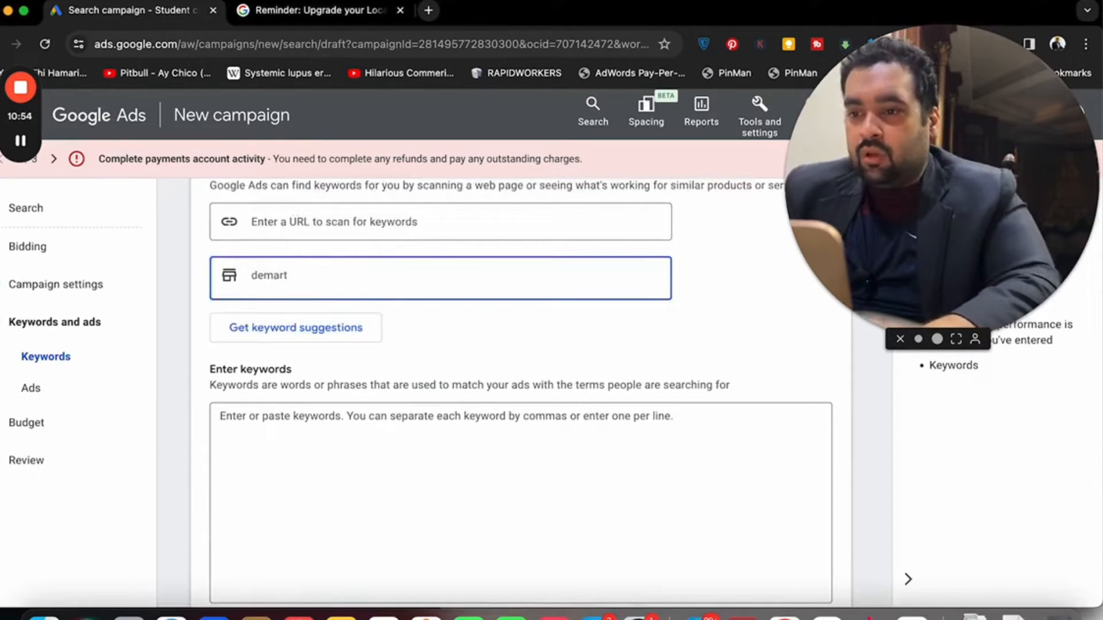
type("alogist")
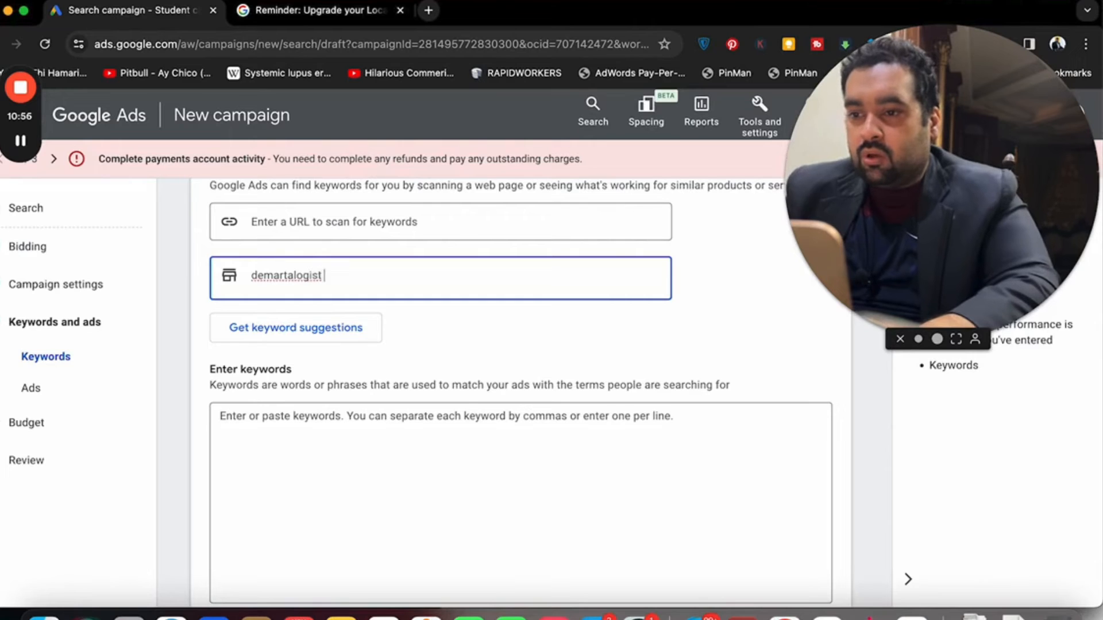
left_click_drag(325, 270, 192, 271)
key("super+c")
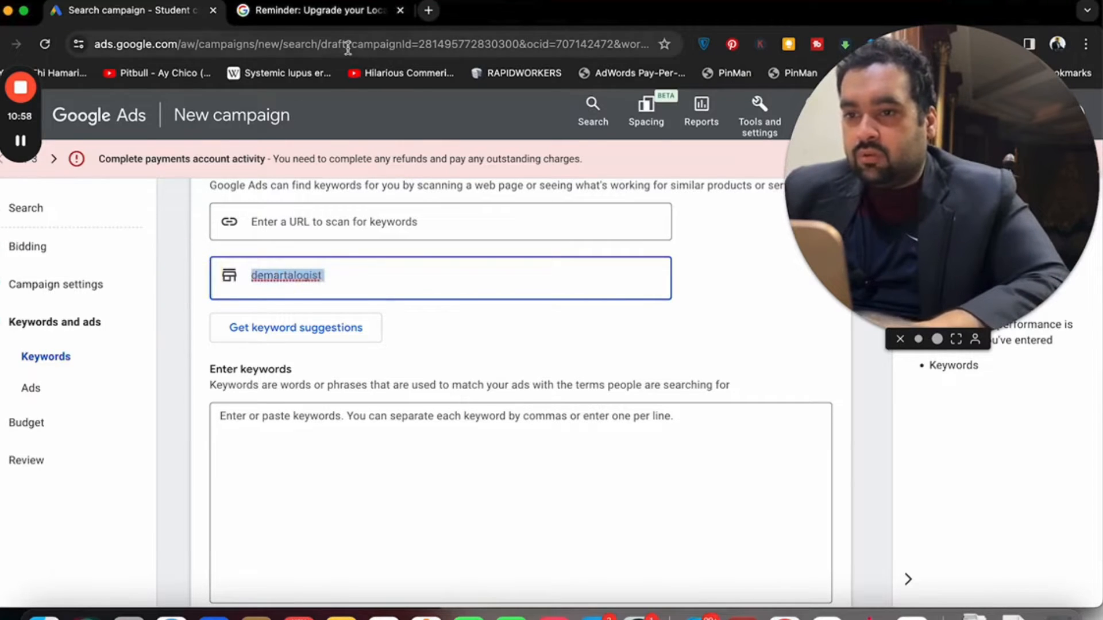
left_click(427, 10)
key("super+v")
key("Return")
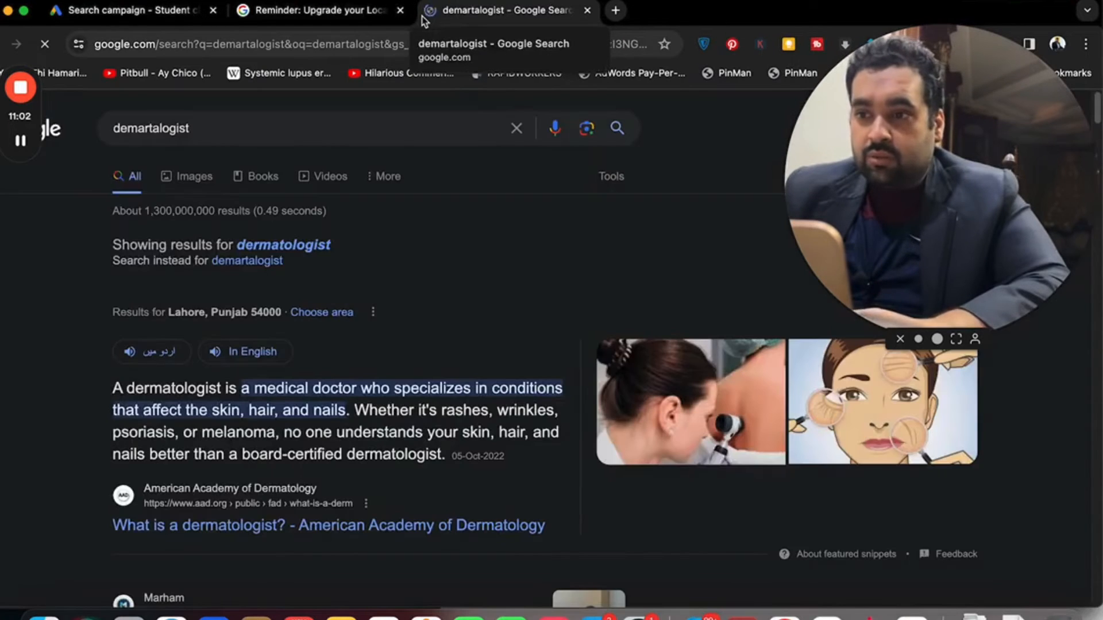
Step: Accept Google's corrected spelling "dermatologist", copy the word from the search, and return to the Google Ads campaign
left_click(307, 246)
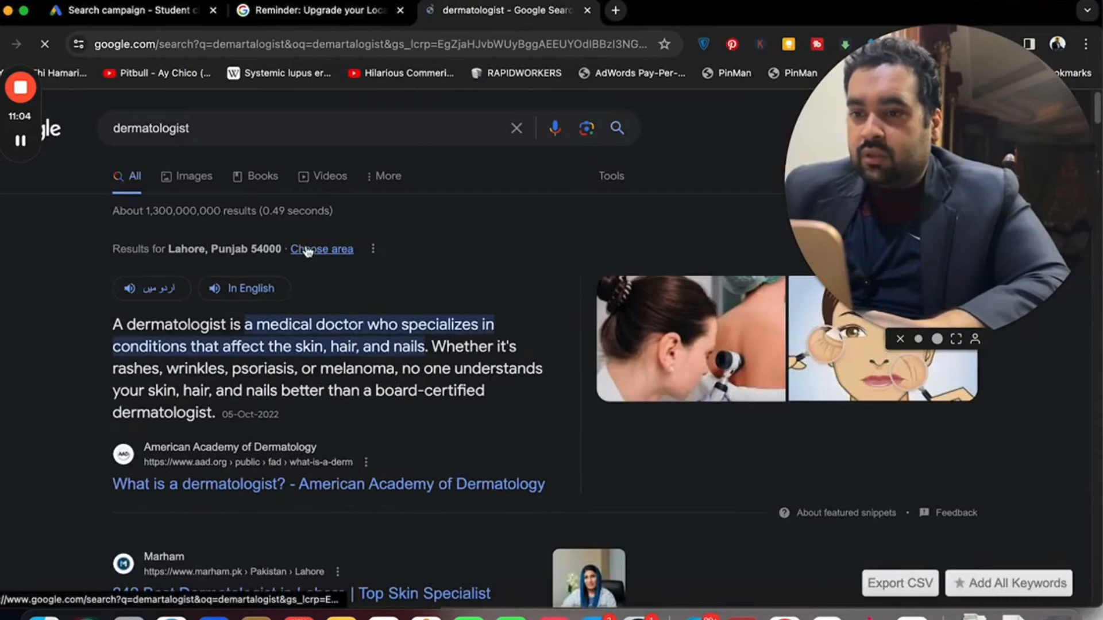
double_click(257, 131)
key("super+c")
left_click(124, 10)
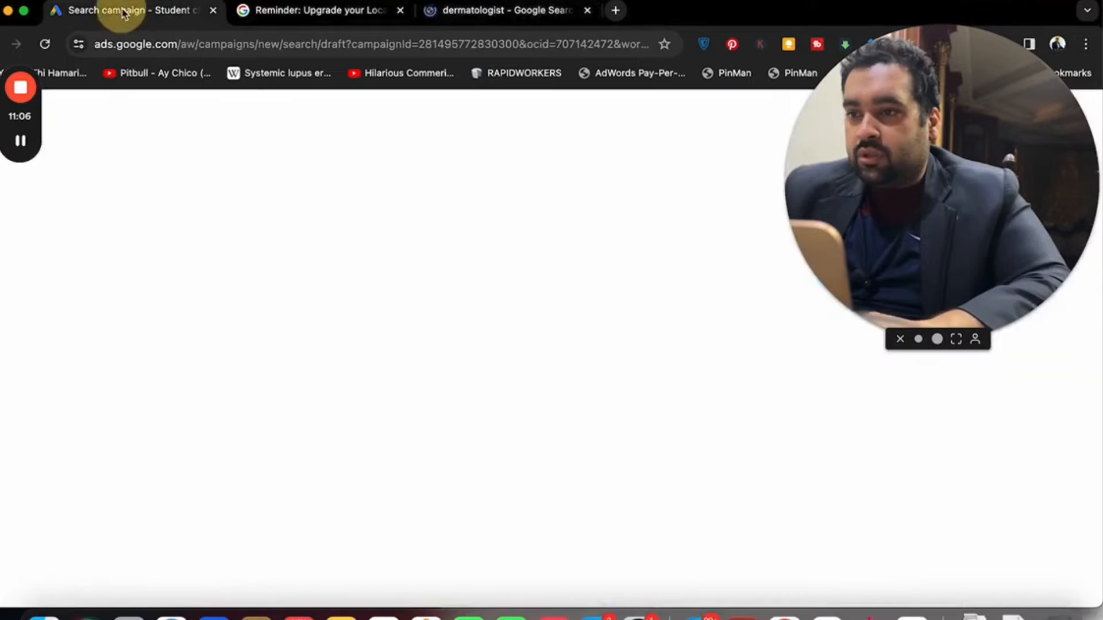
Step: Enter "dermatologist near me" as the service to advertise and get keyword suggestions for it
left_click(345, 275)
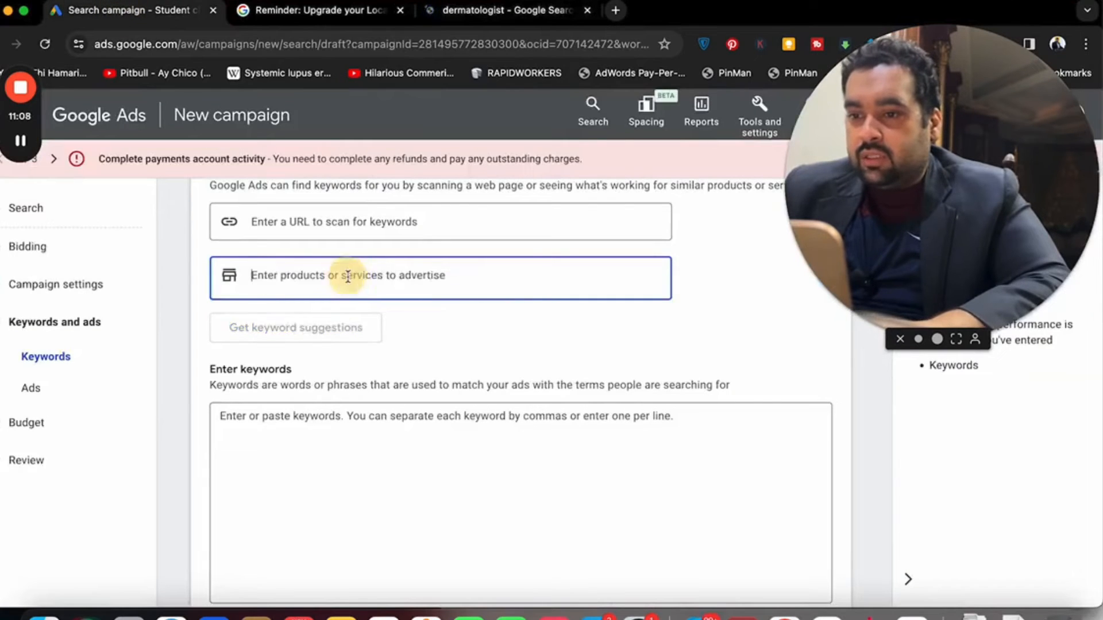
key("super+v")
key("Return")
left_click(332, 276)
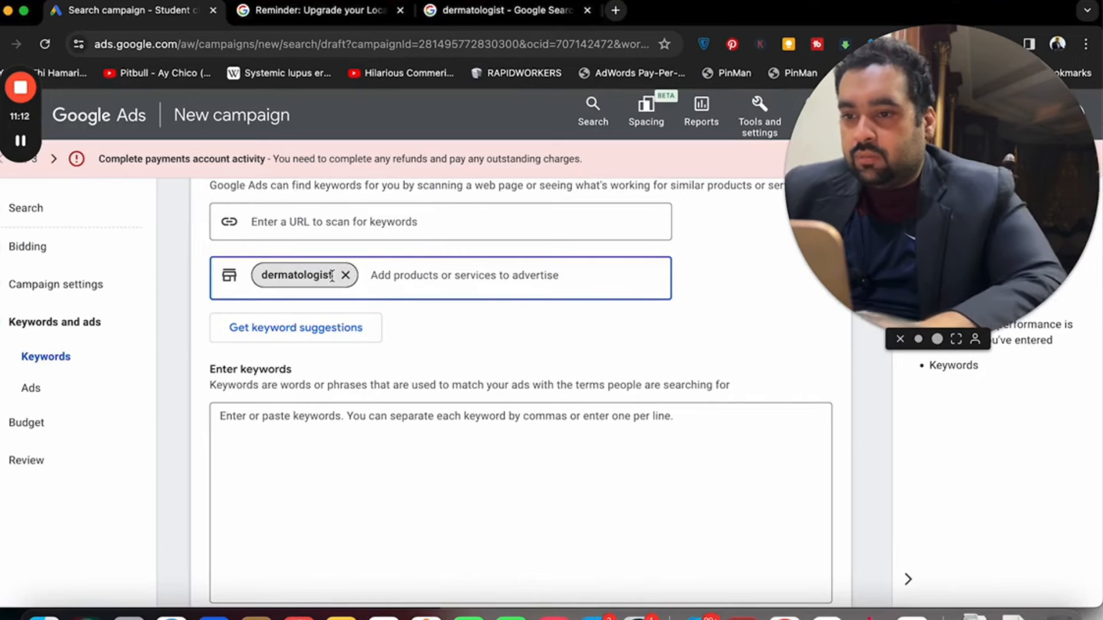
left_click(346, 276)
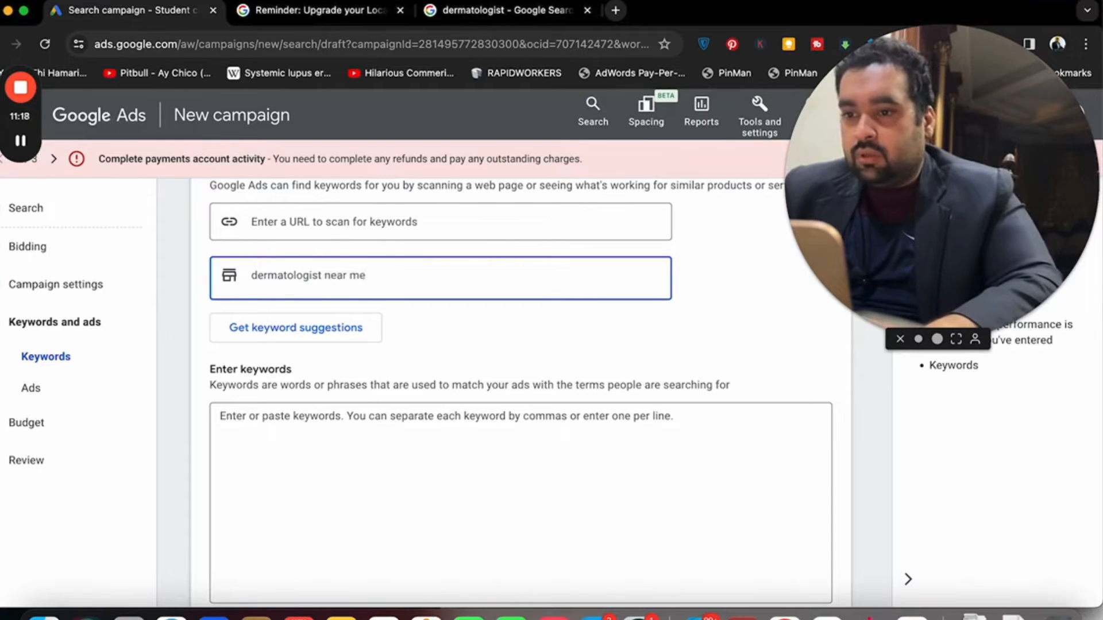
key("Return")
left_click(306, 332)
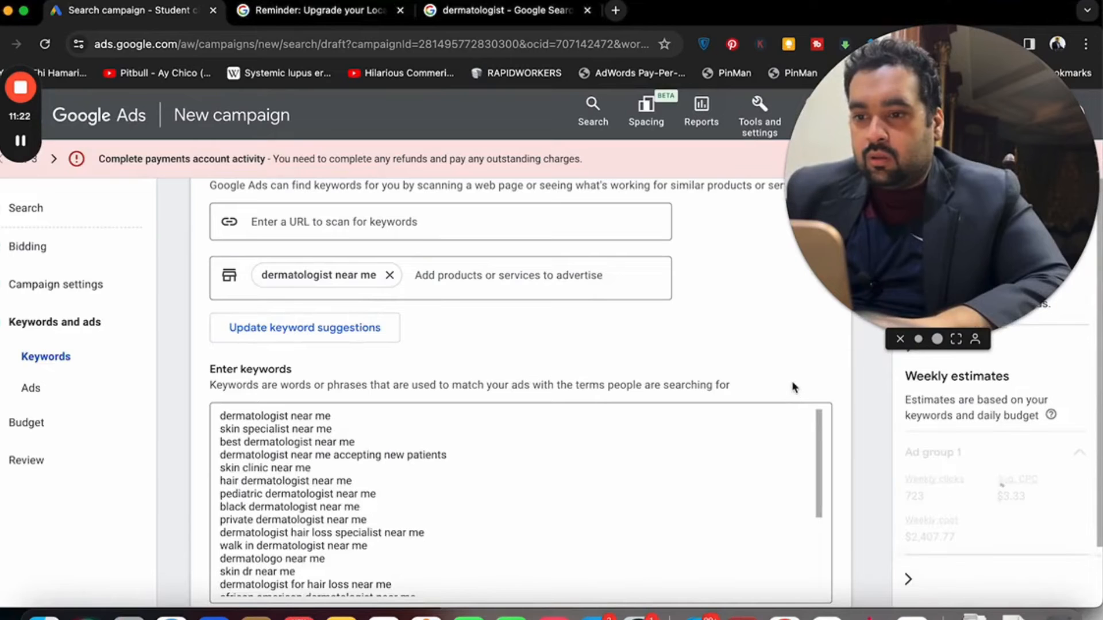
Step: Look through the full list of suggested keywords for the ad group
scroll(794, 371, "down", 1)
scroll(796, 373, "down", 3)
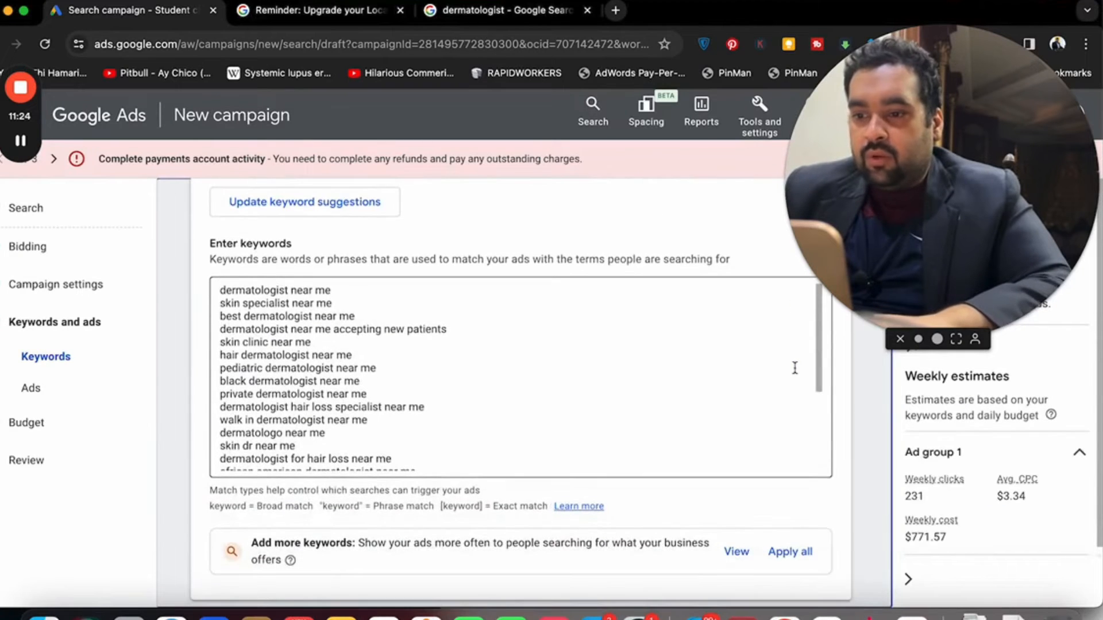
left_click_drag(819, 368, 820, 463)
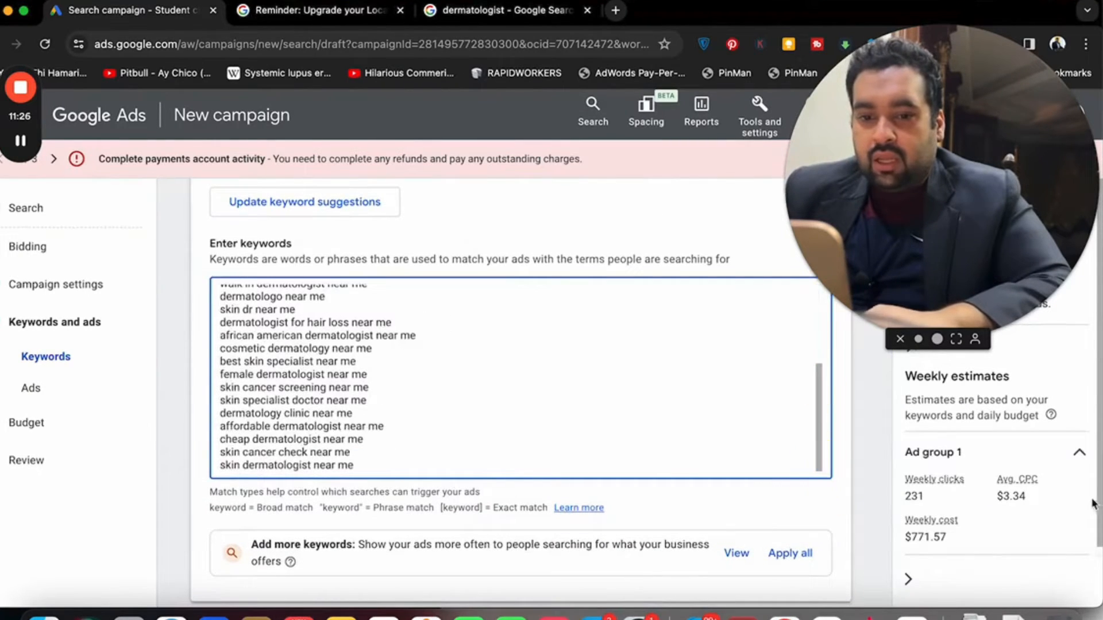
left_click(856, 509)
scroll(874, 452, "down", 2)
scroll(874, 452, "up", 4)
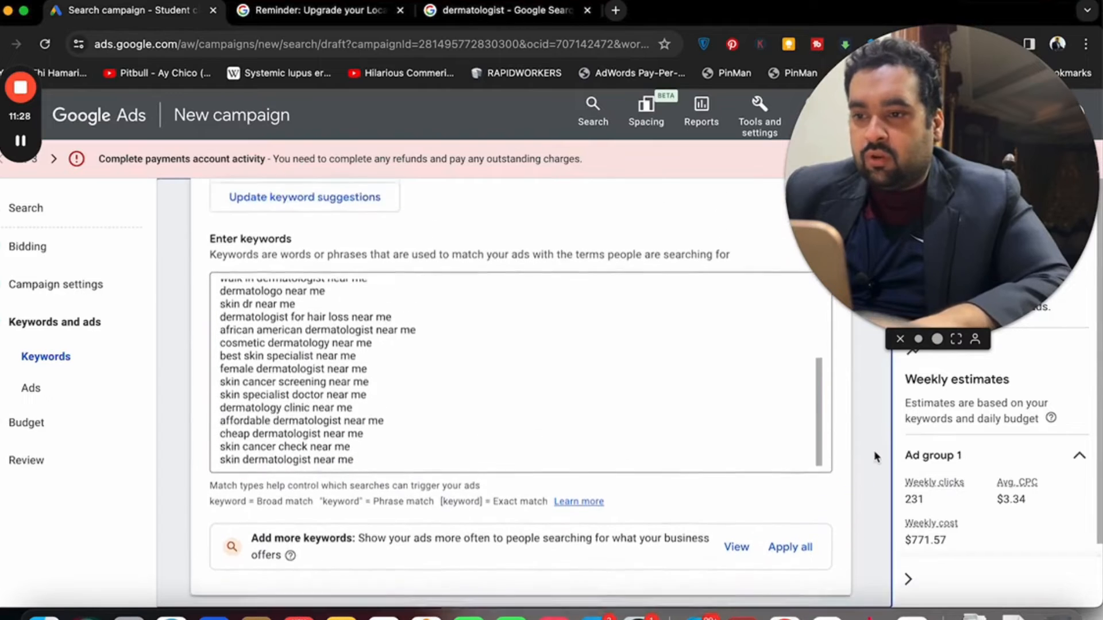
scroll(874, 450, "up", 8)
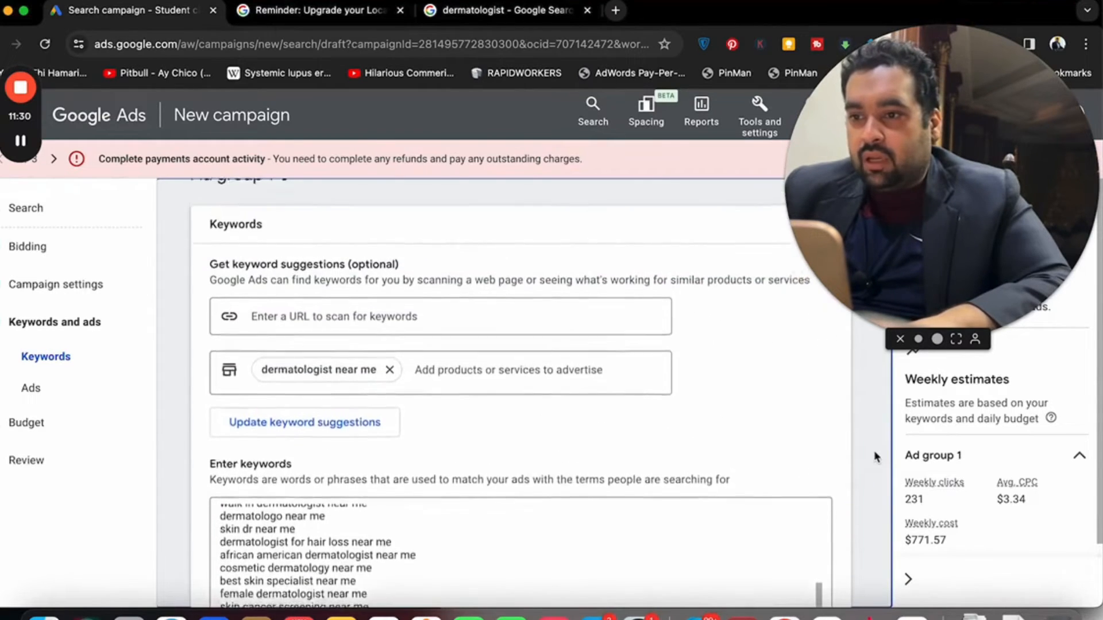
scroll(874, 453, "down", 1)
scroll(874, 453, "up", 1)
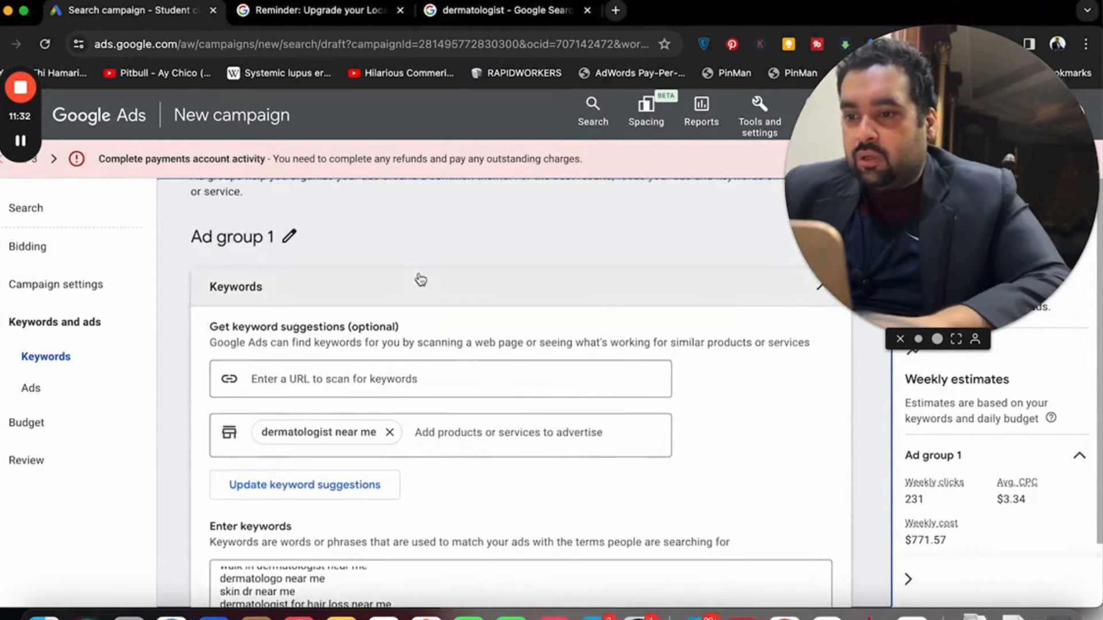
Step: Rename the ad group as "dermatologist near me"
left_click(284, 237)
key("super+v")
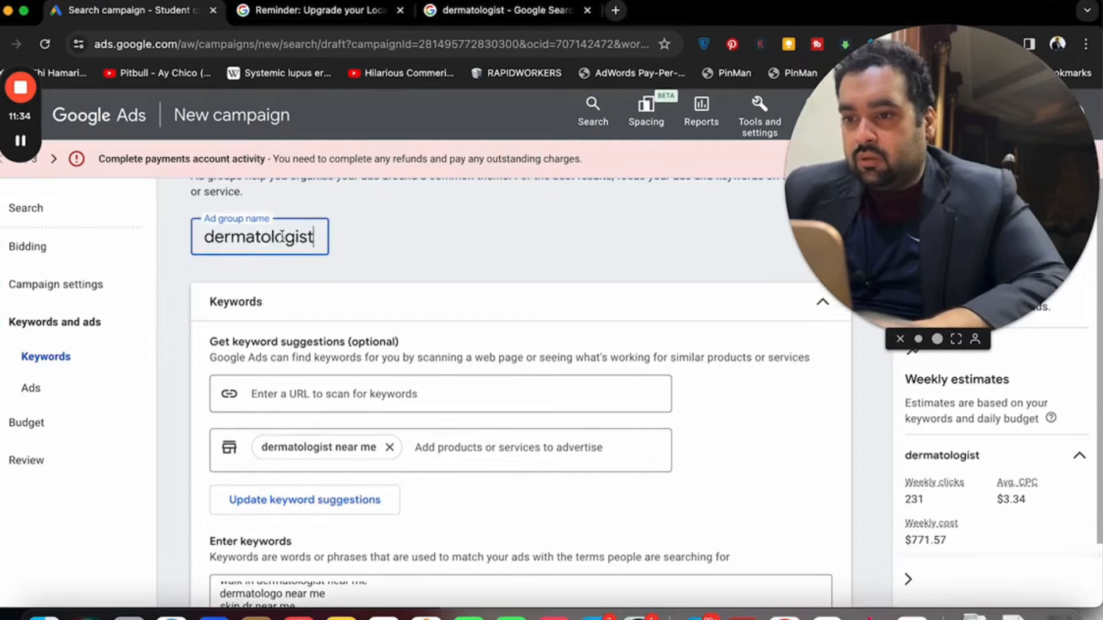
type("near me")
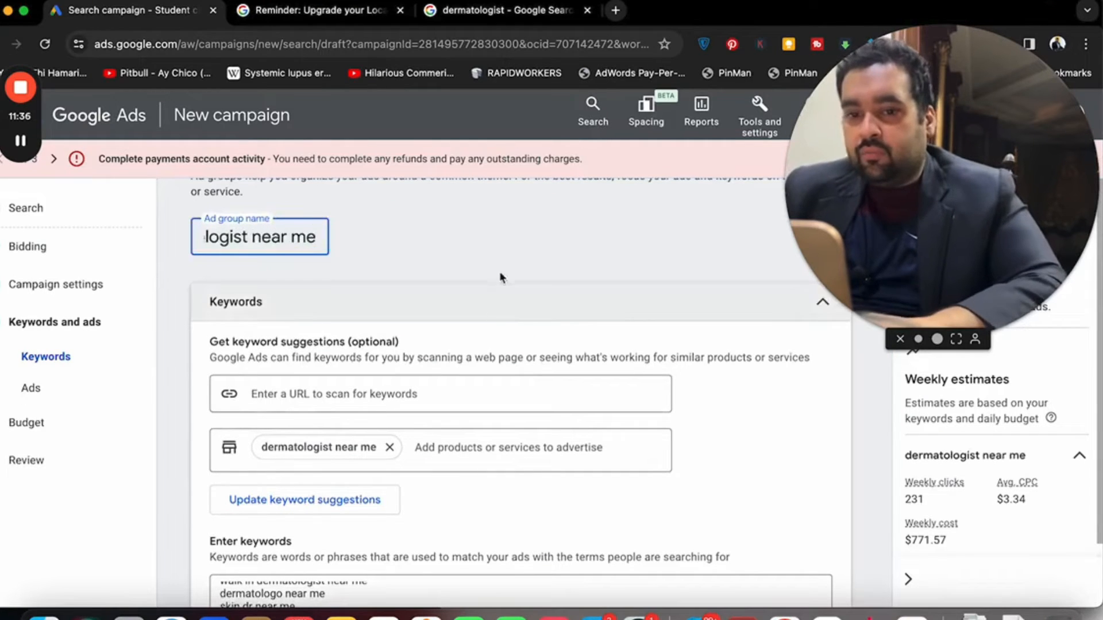
left_click(498, 272)
Step: With the ad's final URL still empty, switch to the open Google results tab and search for "dermatologist in uK"
scroll(500, 274, "down", 3)
scroll(499, 275, "down", 5)
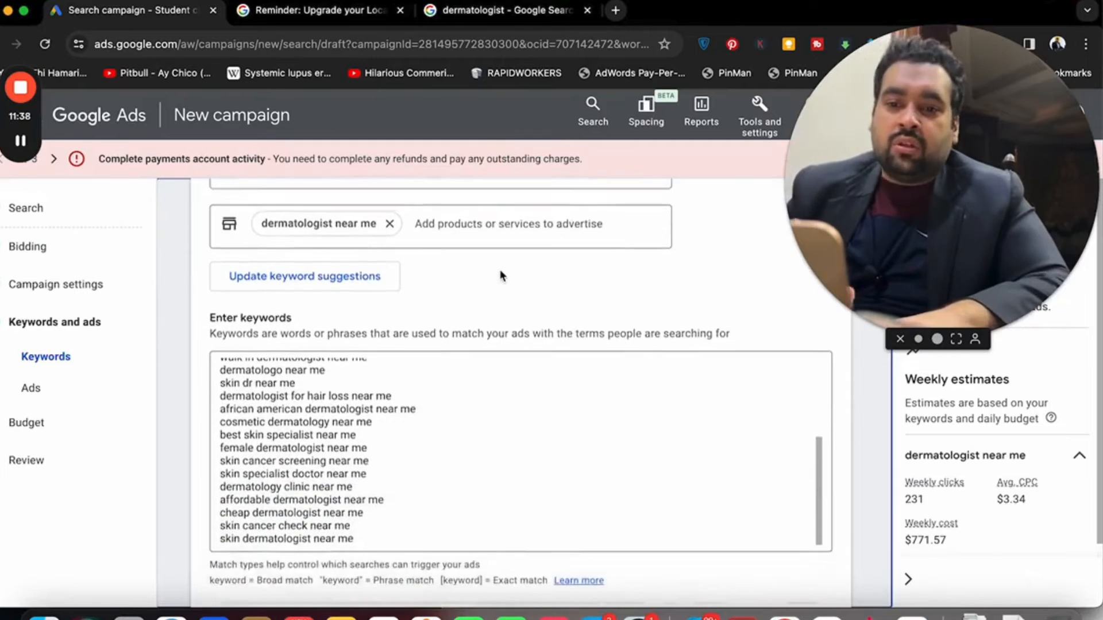
scroll(500, 270, "down", 6)
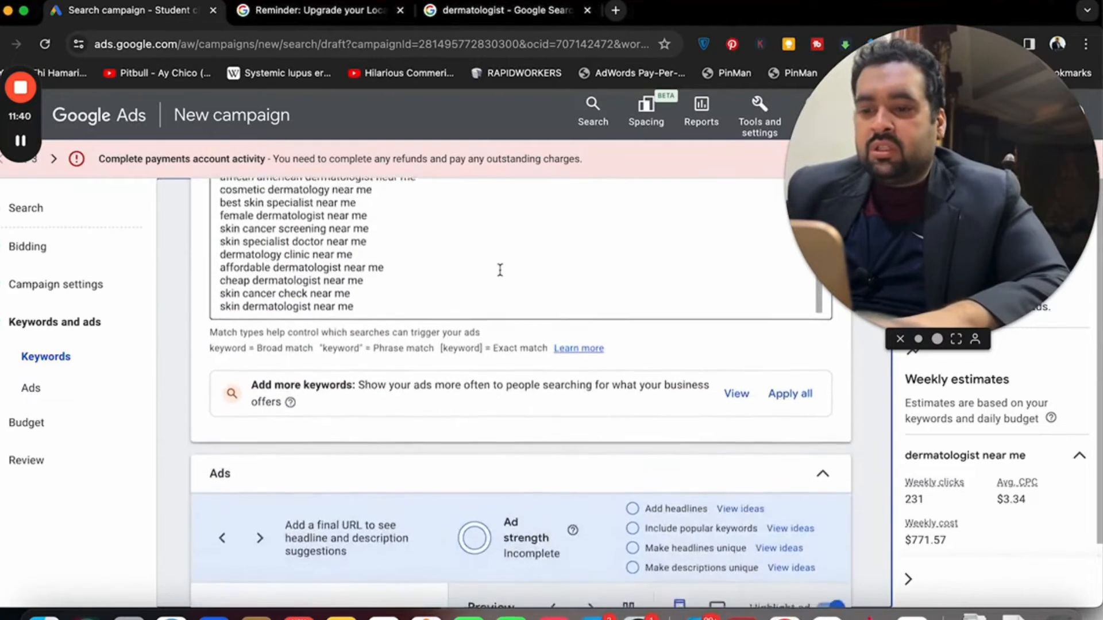
scroll(501, 274, "down", 2)
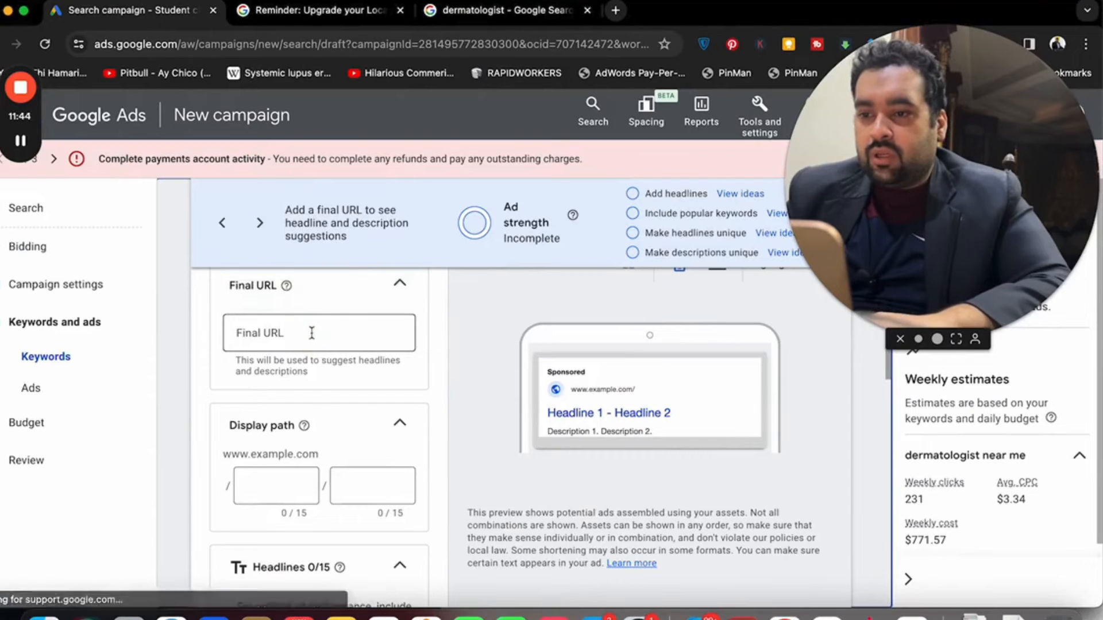
left_click(312, 332)
left_click(506, 10)
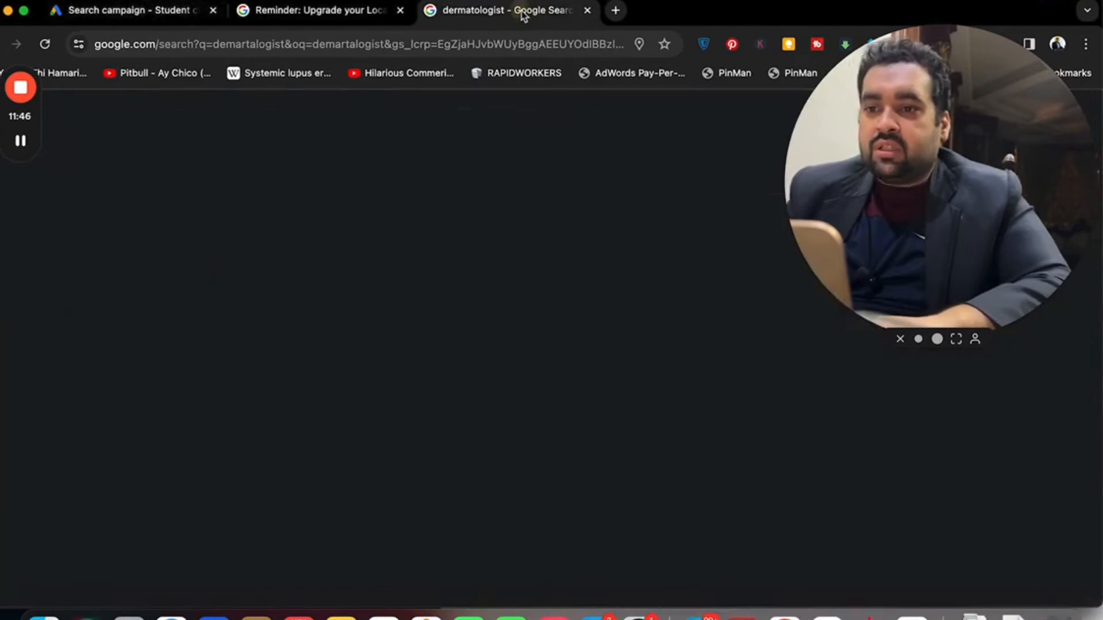
left_click(337, 121)
type("in uK")
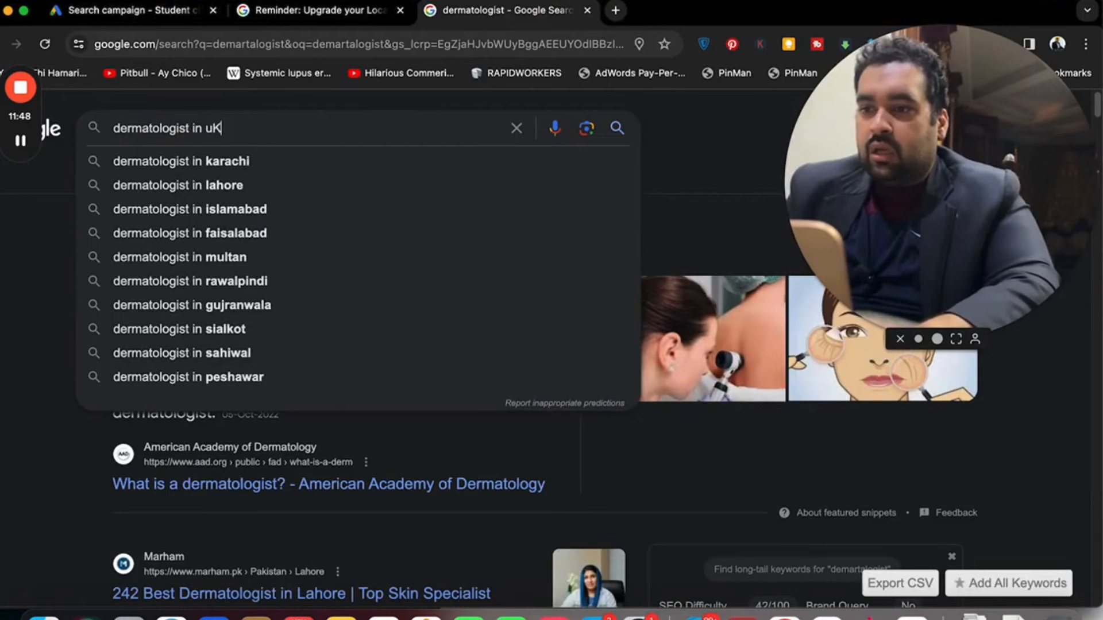
key("Return")
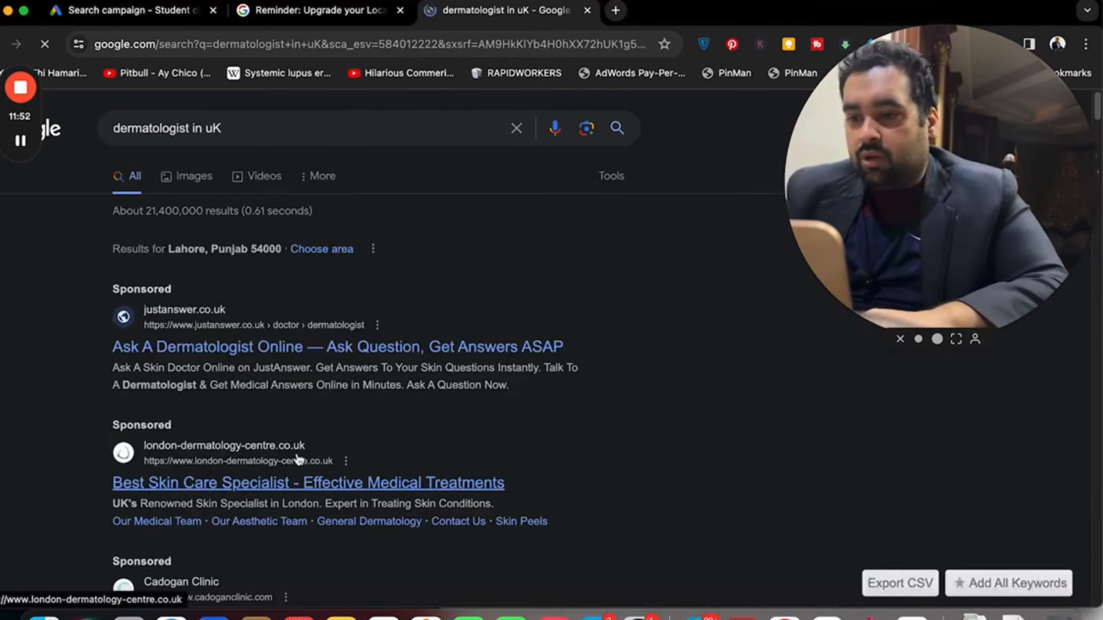
scroll(310, 479, "down", 3)
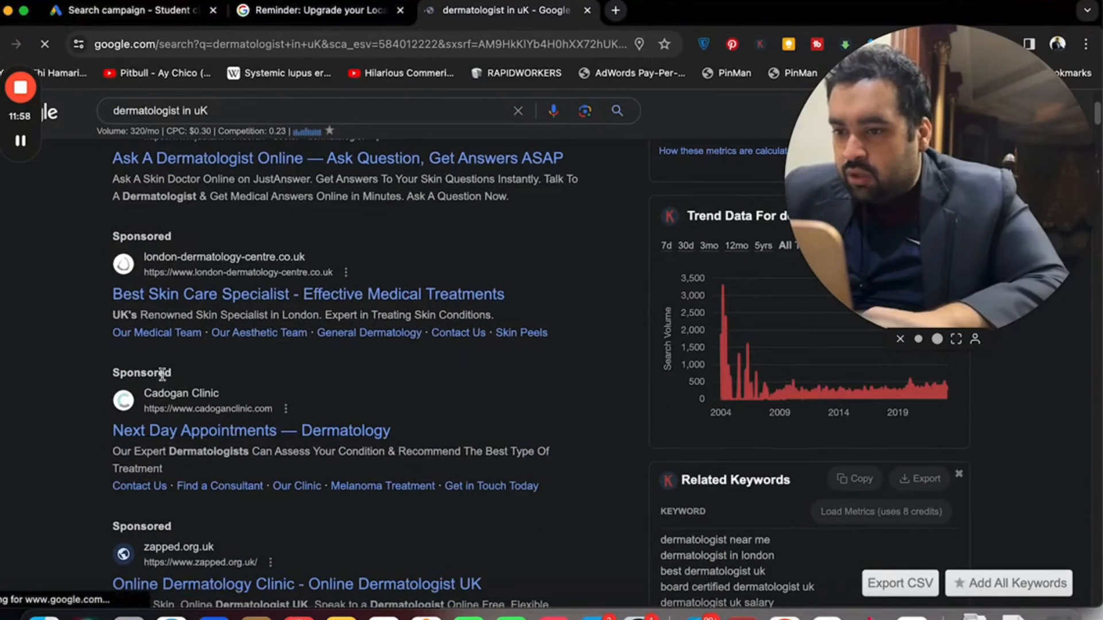
left_click_drag(325, 416, 289, 414)
left_click(156, 420)
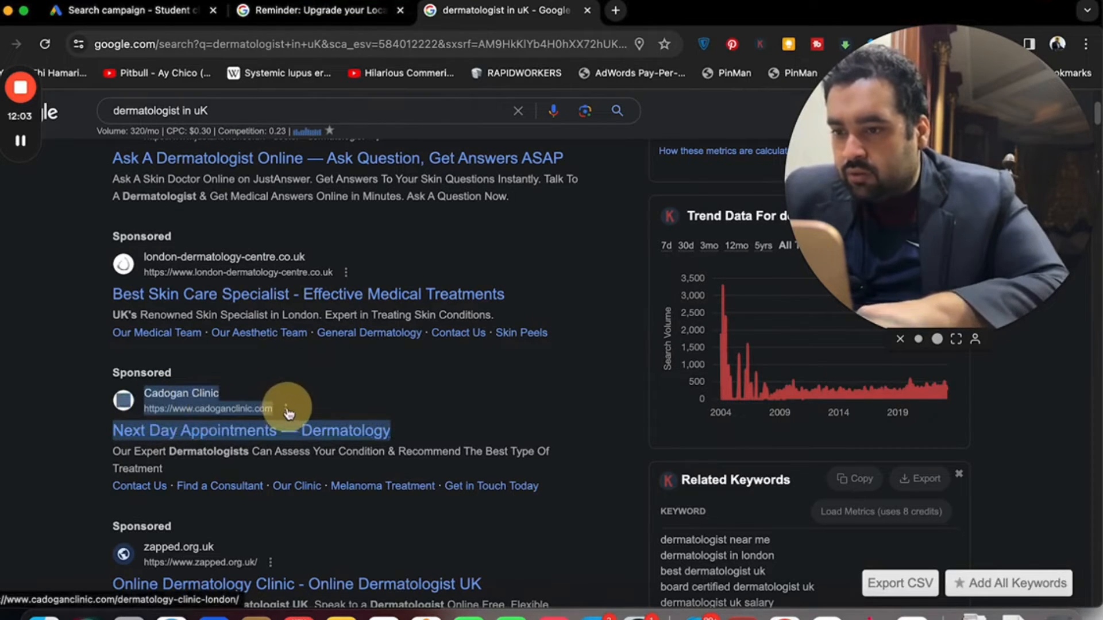
left_click(366, 41)
type("Next Day Appointments — Dermatology Cadogan Clinic https://www.cadoganclinic.com")
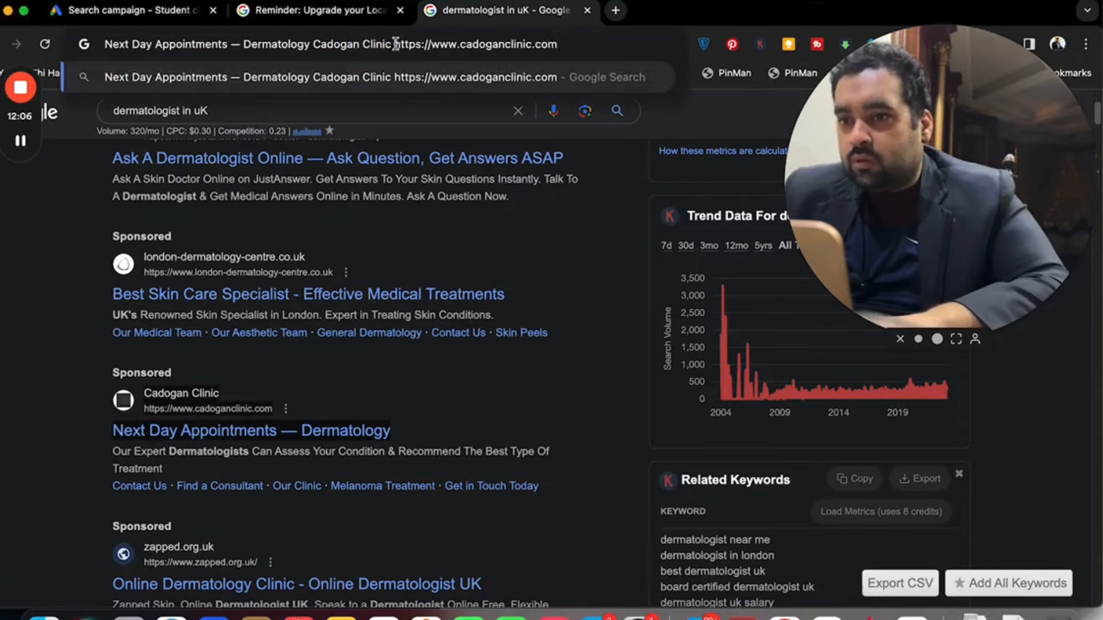
left_click_drag(395, 44, 608, 43)
key("ctrl+c")
key("BackSpace")
left_click(104, 11)
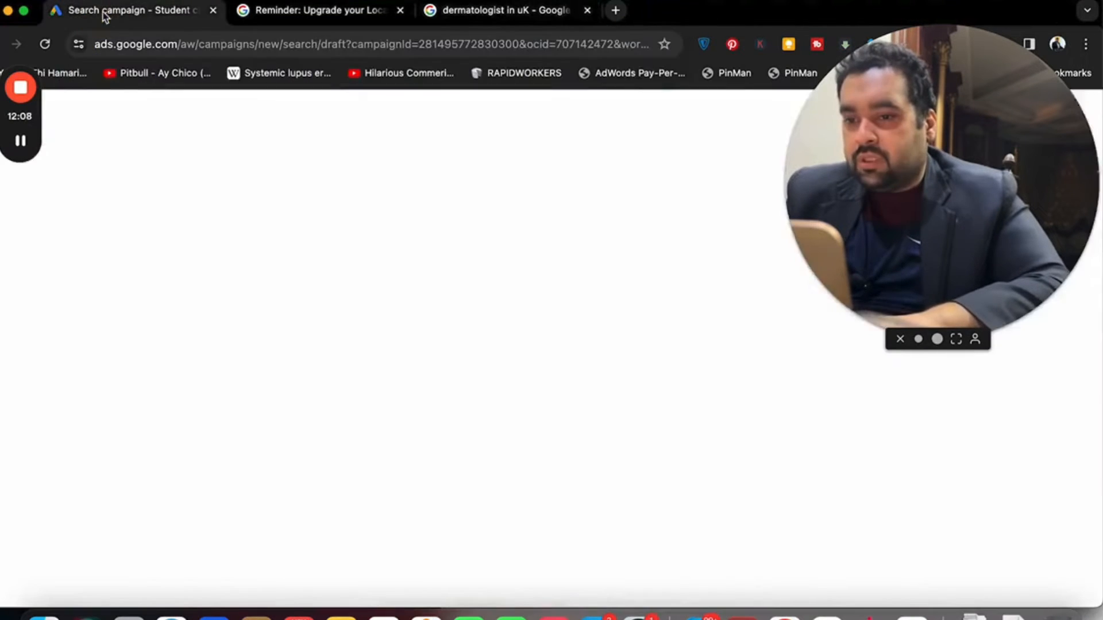
key("ctrl+v")
left_click(450, 422)
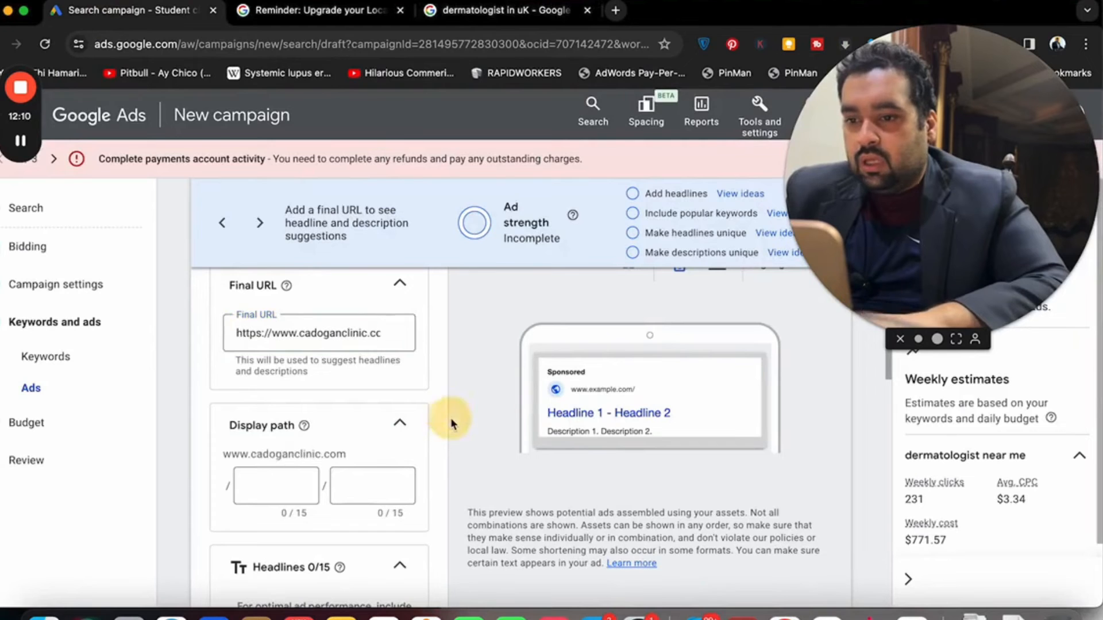
left_click_drag(890, 379, 879, 263)
left_click(525, 317)
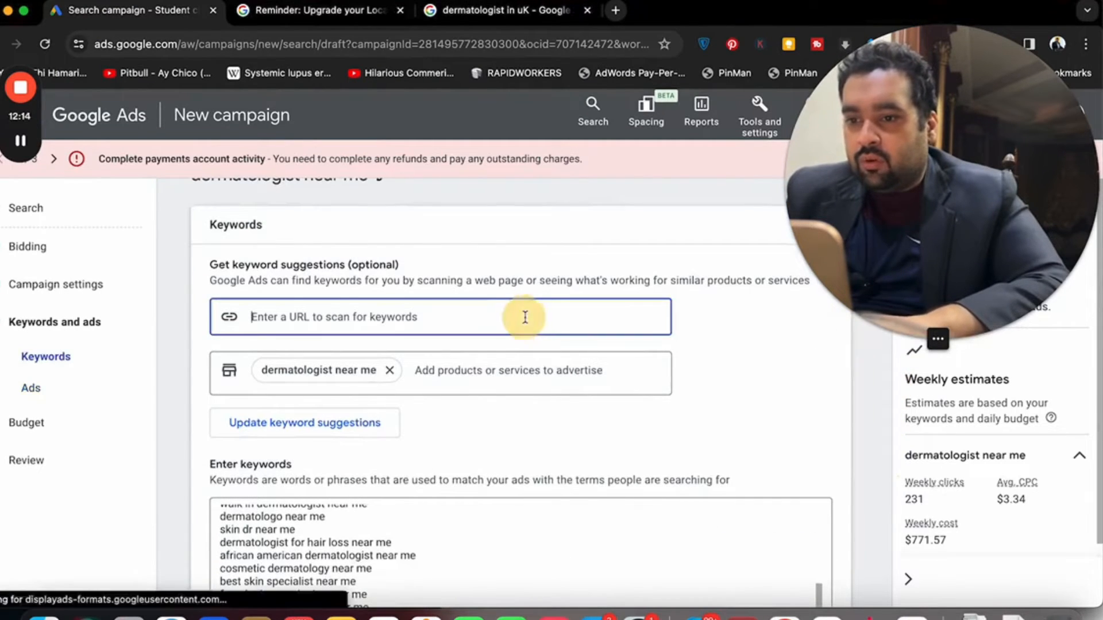
key("ctrl+v")
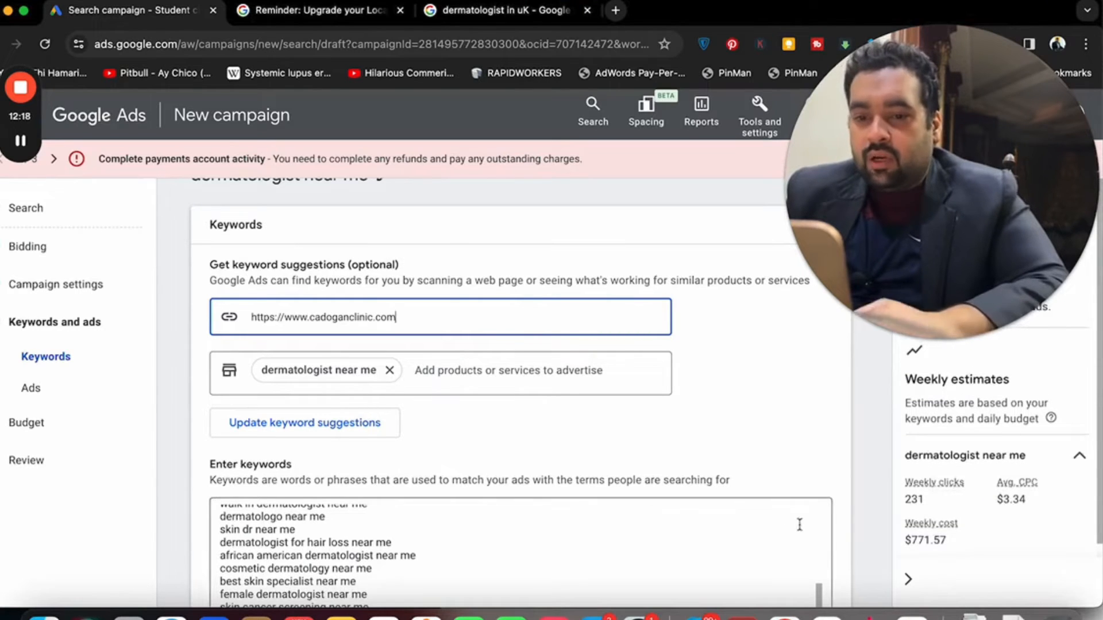
Step: Set the ad's first headline to "Dermatologist near me"
left_click(890, 430)
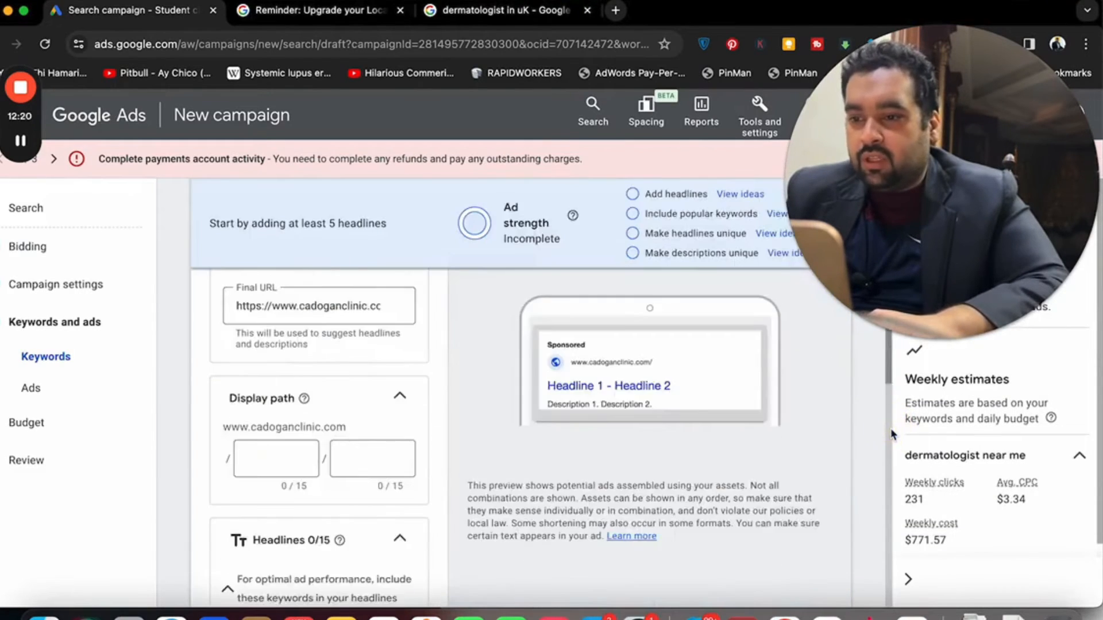
left_click_drag(890, 431, 891, 413)
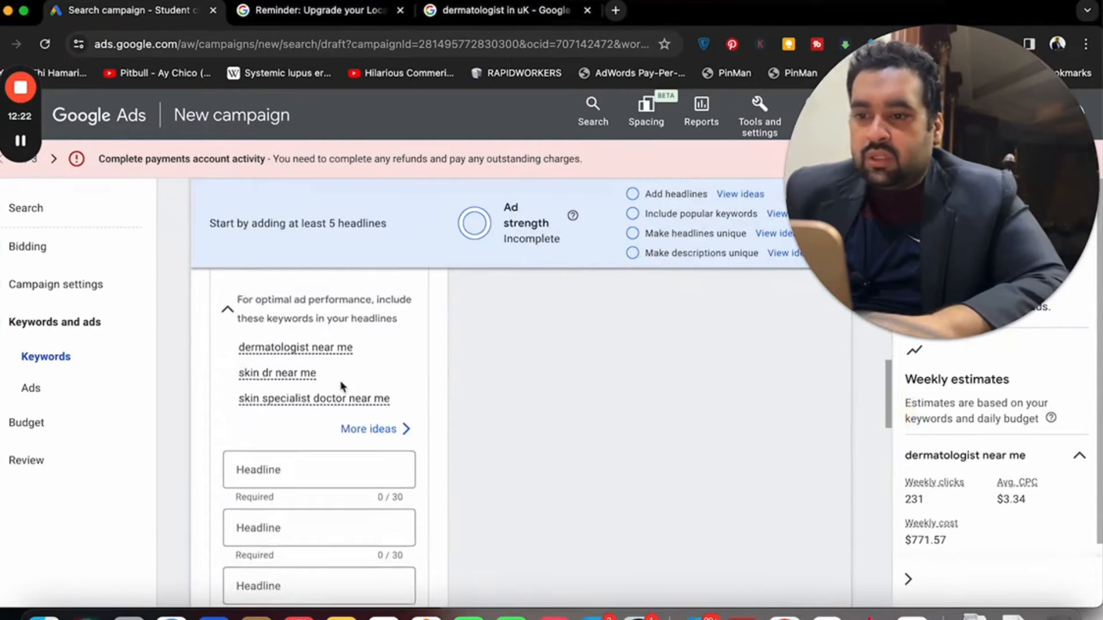
left_click(330, 349)
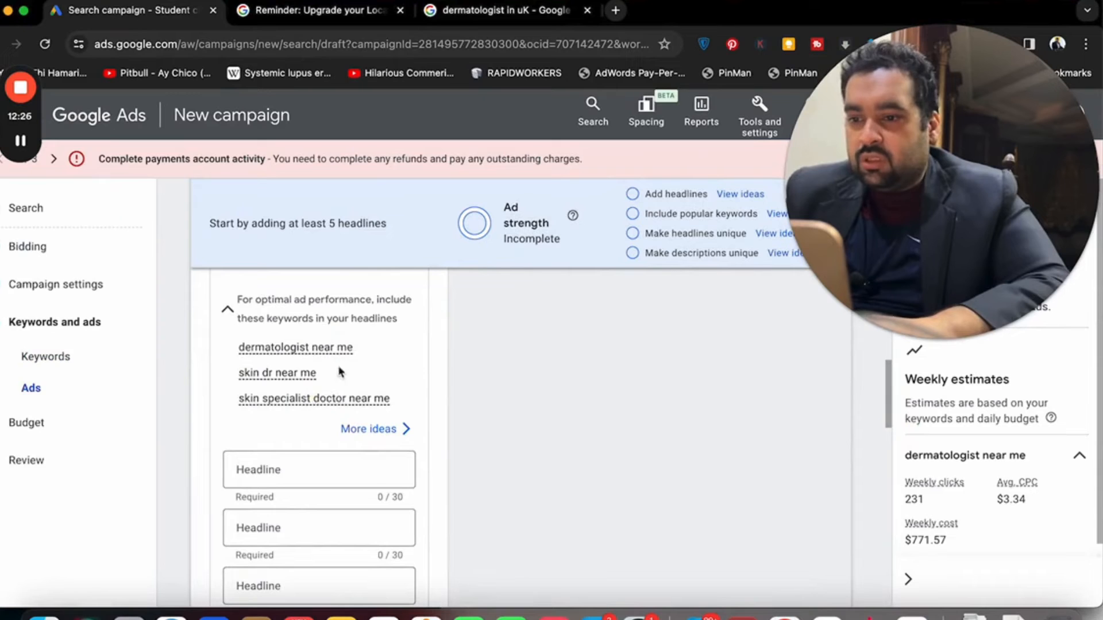
left_click(278, 468)
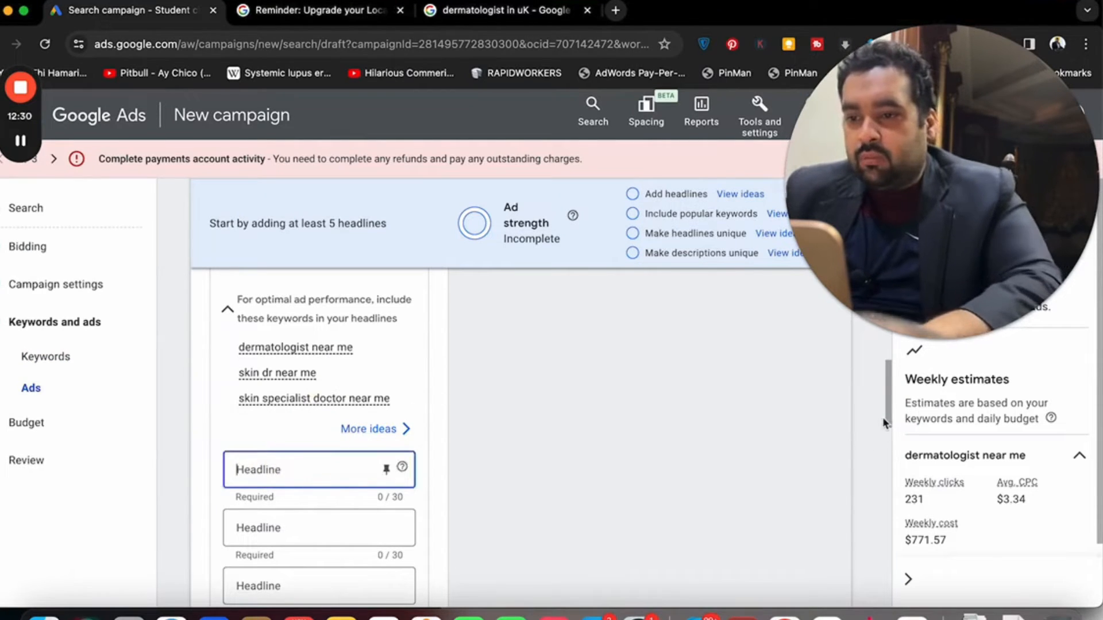
type("Dermatologist near me")
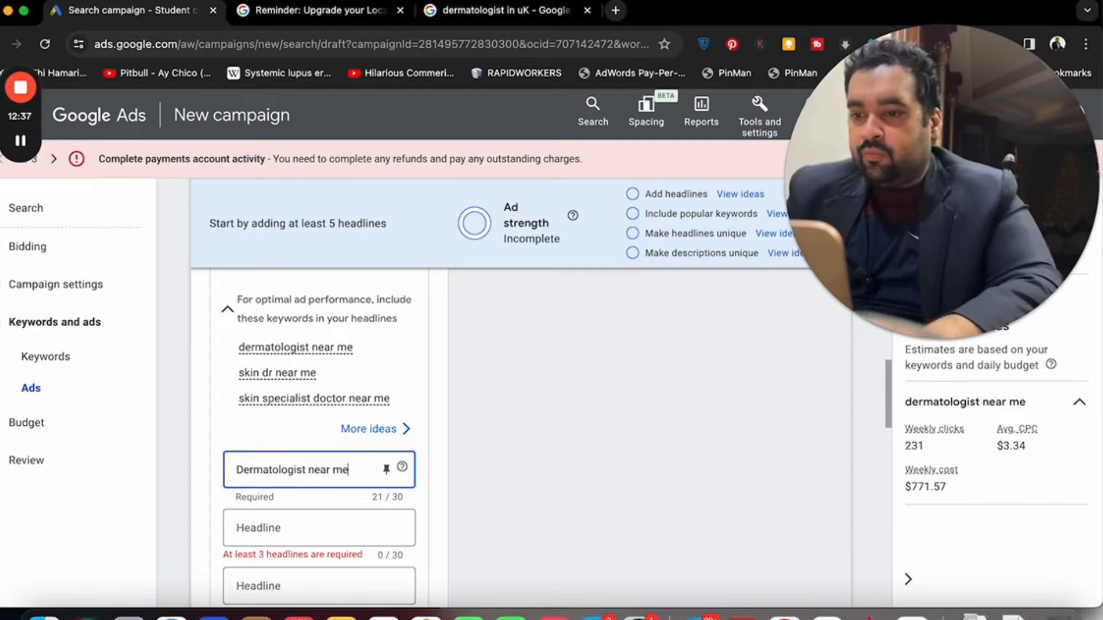
key("Tab")
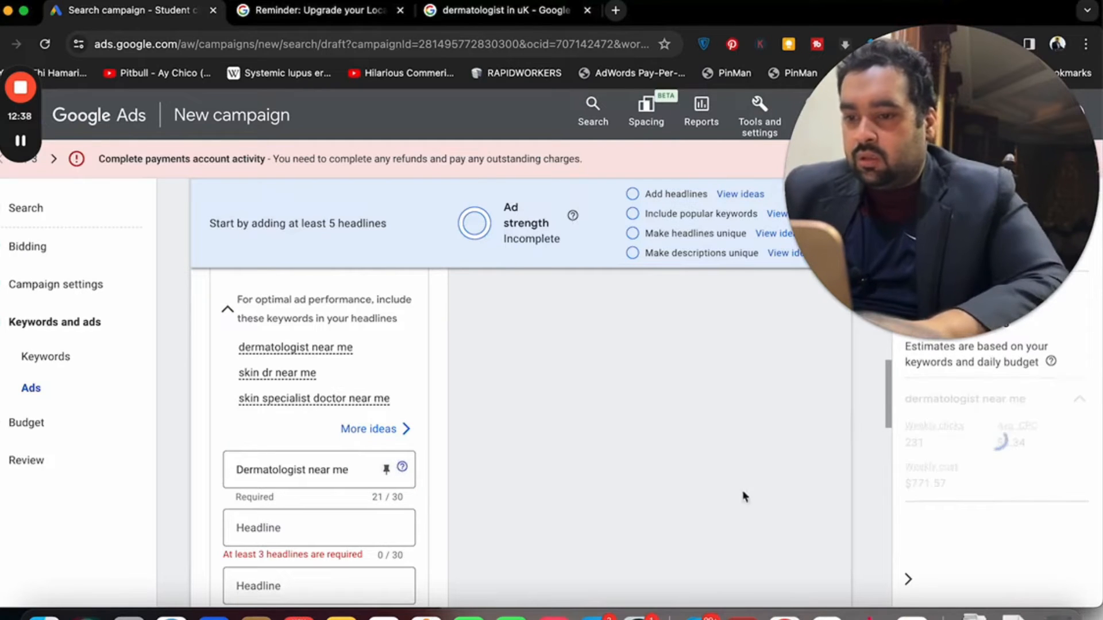
Step: Set the ad's second headline to "Skin Dr Near Me"
left_click(322, 527)
type("s")
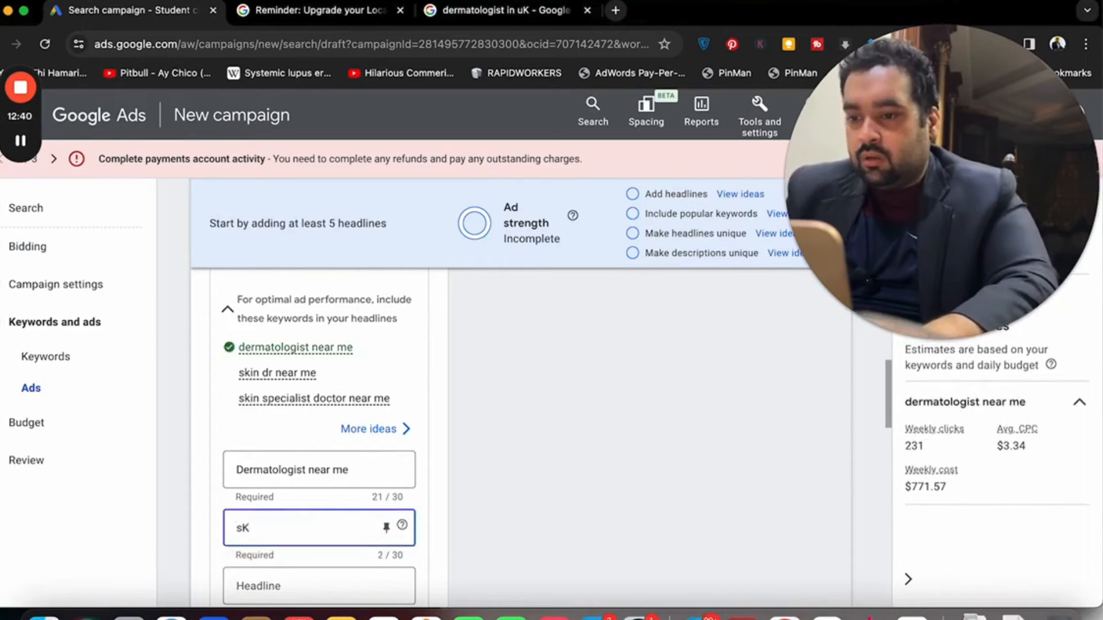
type("kin Dr")
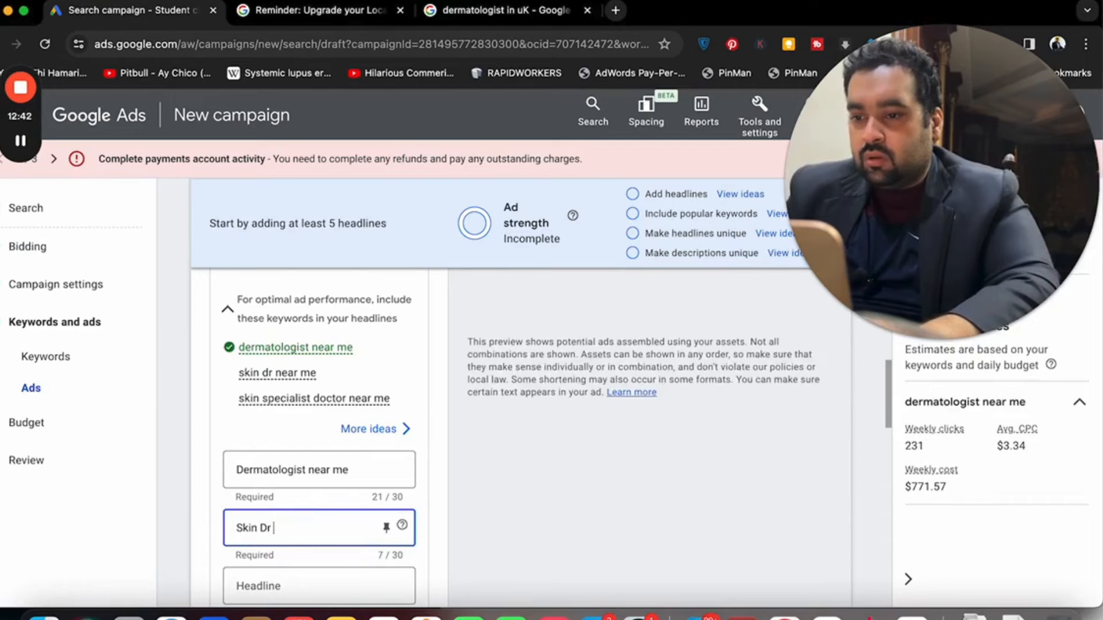
type(" Near Me")
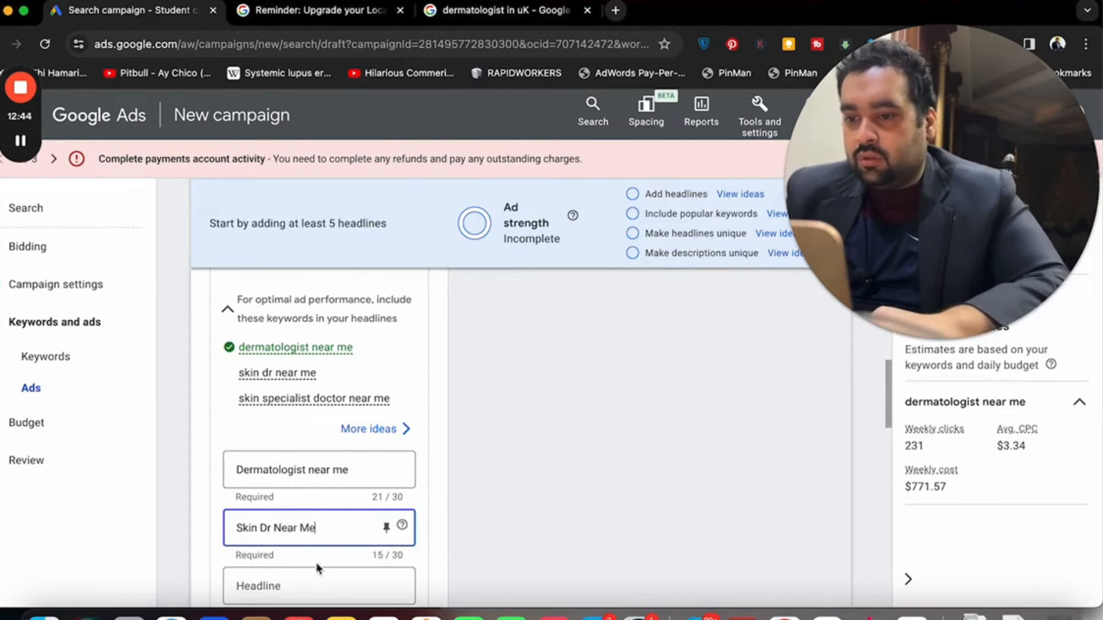
Step: Set the ad's third headline to "Skin Clinic Me"
left_click(308, 580)
left_click(318, 398)
left_click(473, 420)
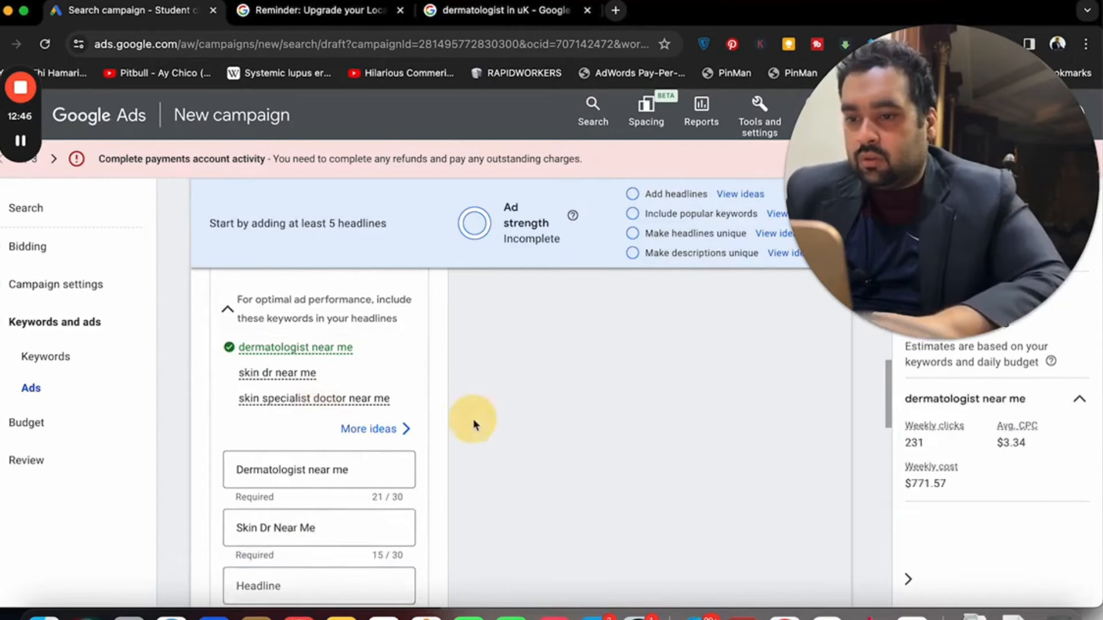
scroll(473, 419, "down", 1)
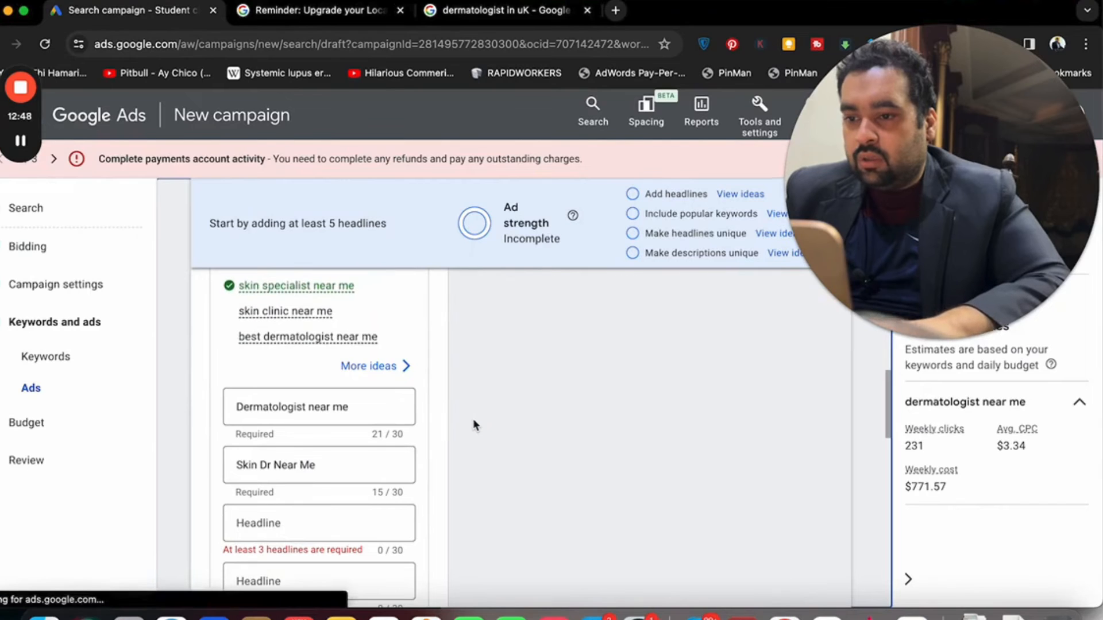
scroll(886, 390, "up", 2)
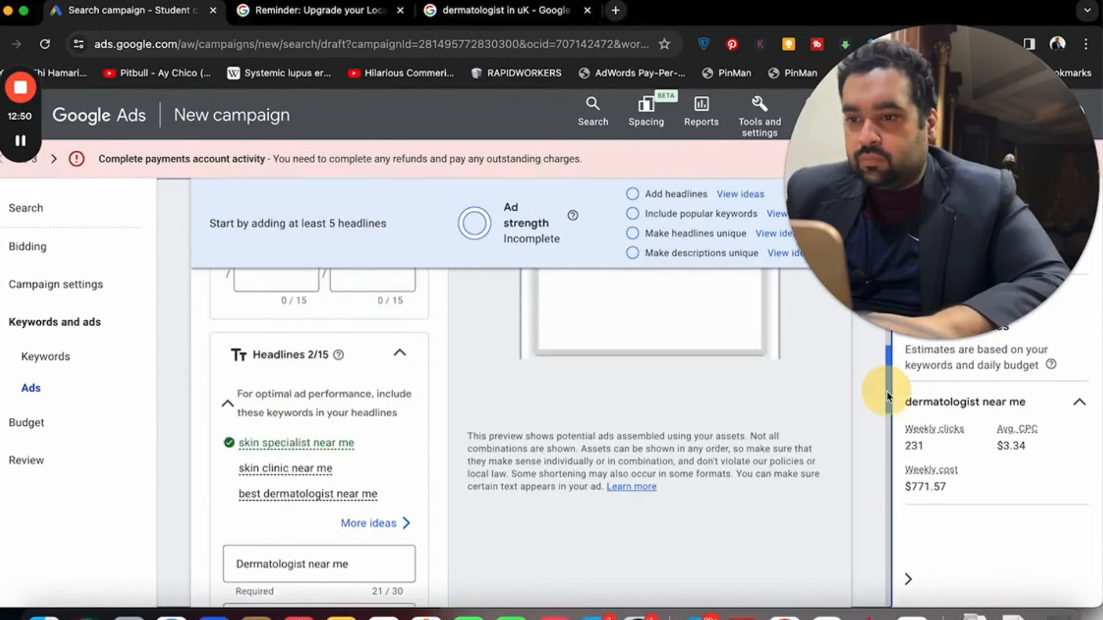
left_click_drag(884, 401, 883, 423)
left_click(323, 501)
type("S")
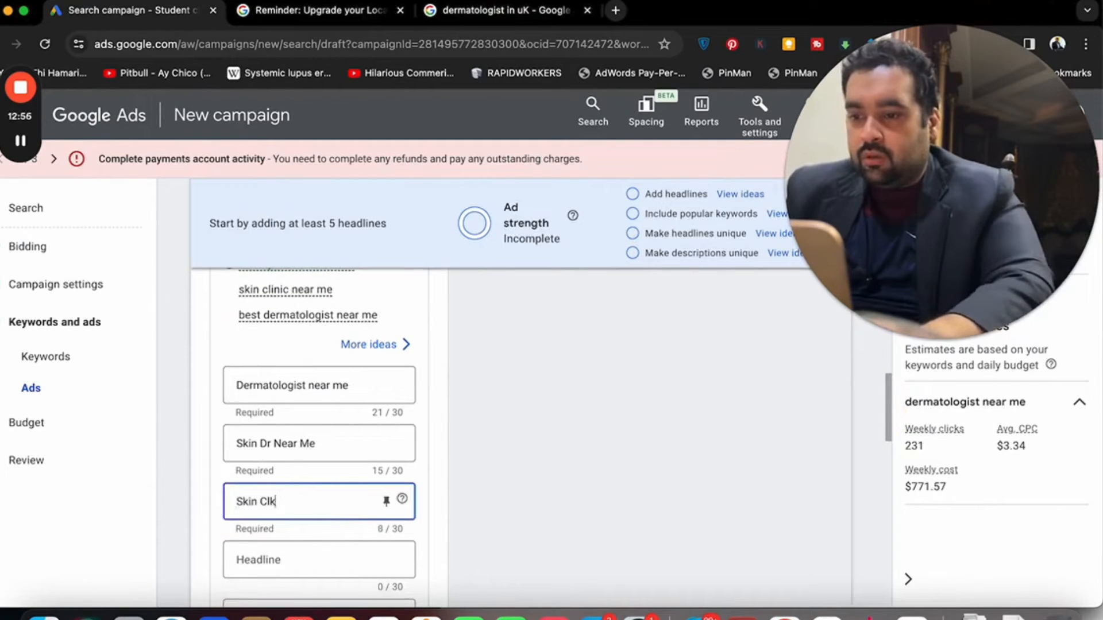
type("kin Clinic ")
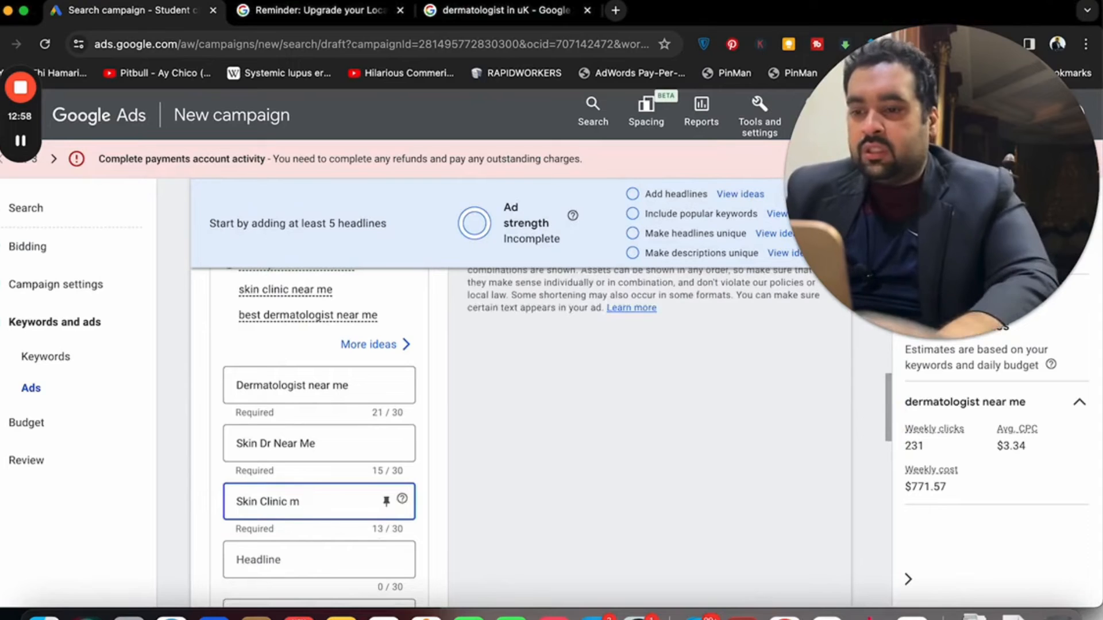
type("Me")
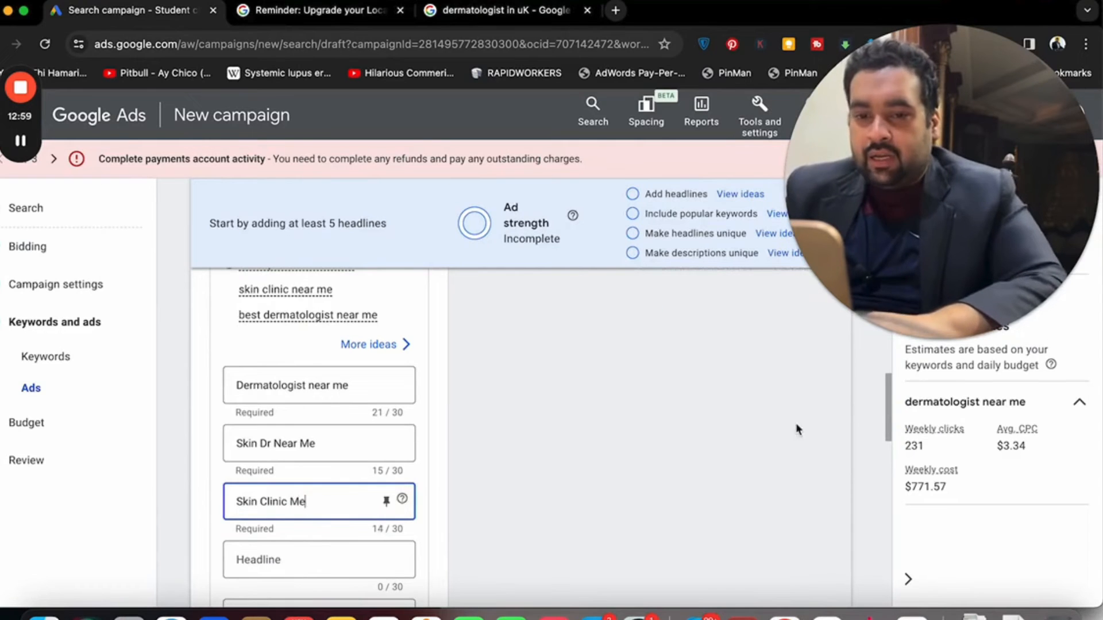
Step: Check the ad preview and pin the "Dermatologist near me" headline to show only in position 1
left_click(883, 405)
left_click_drag(884, 403, 885, 345)
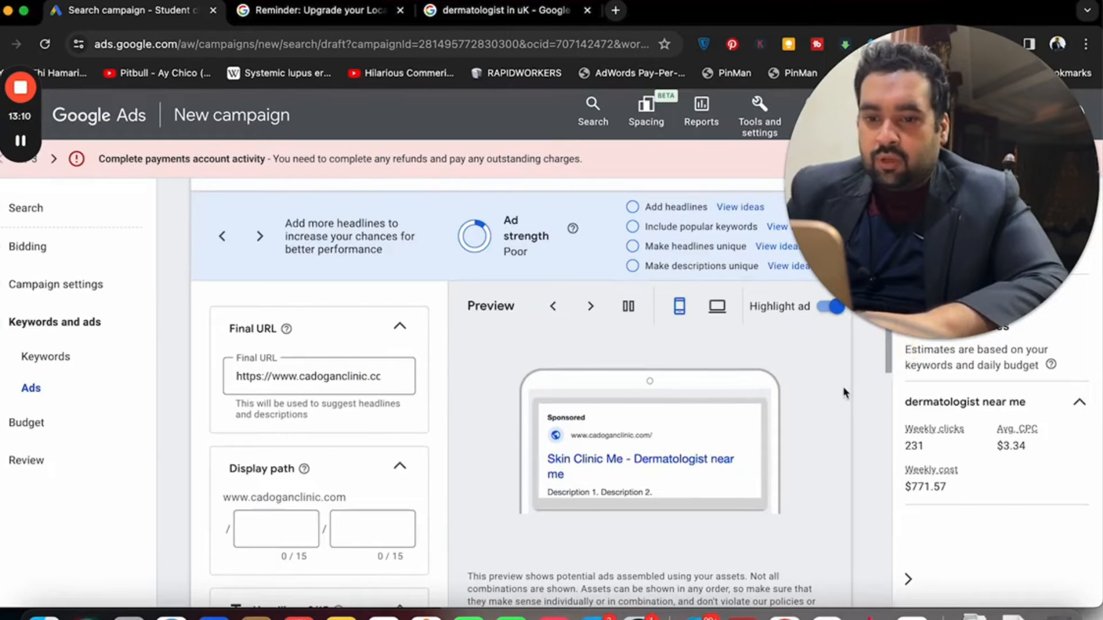
left_click_drag(887, 370, 891, 419)
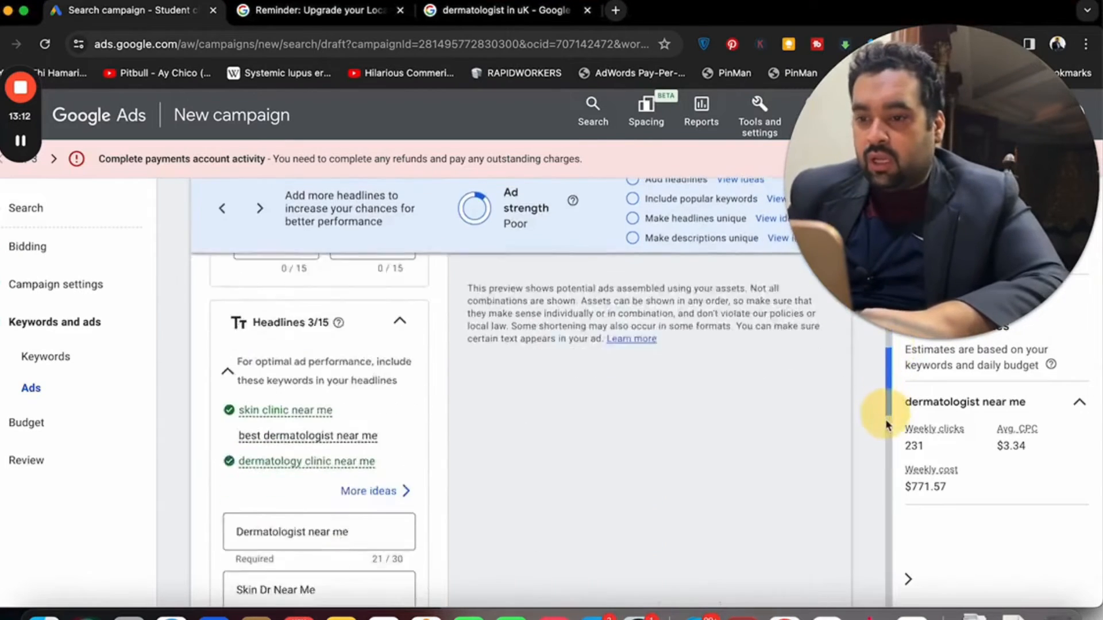
left_click(388, 455)
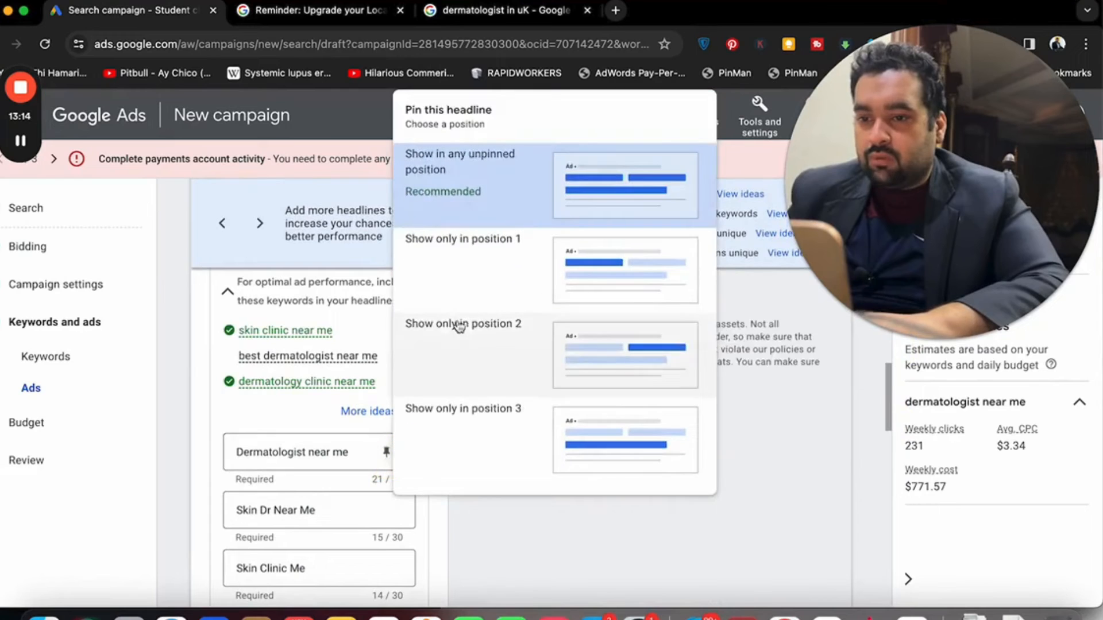
left_click(467, 285)
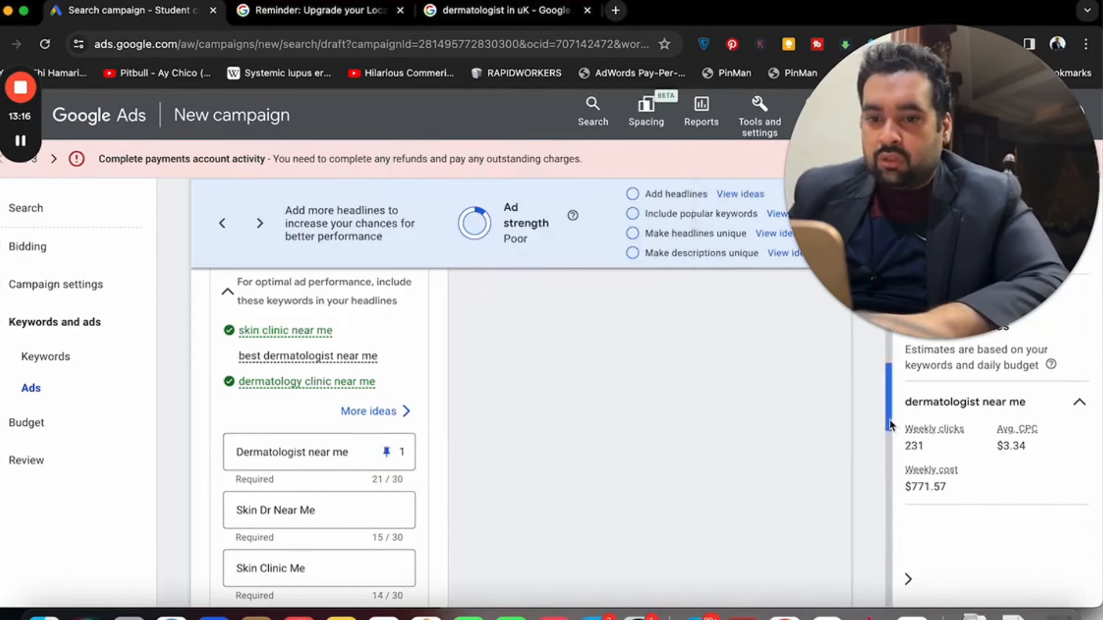
Step: Copy the description text of the Cadogan Clinic ad from the Google search results into the campaign ad's first description
left_click_drag(889, 424, 884, 512)
left_click(294, 373)
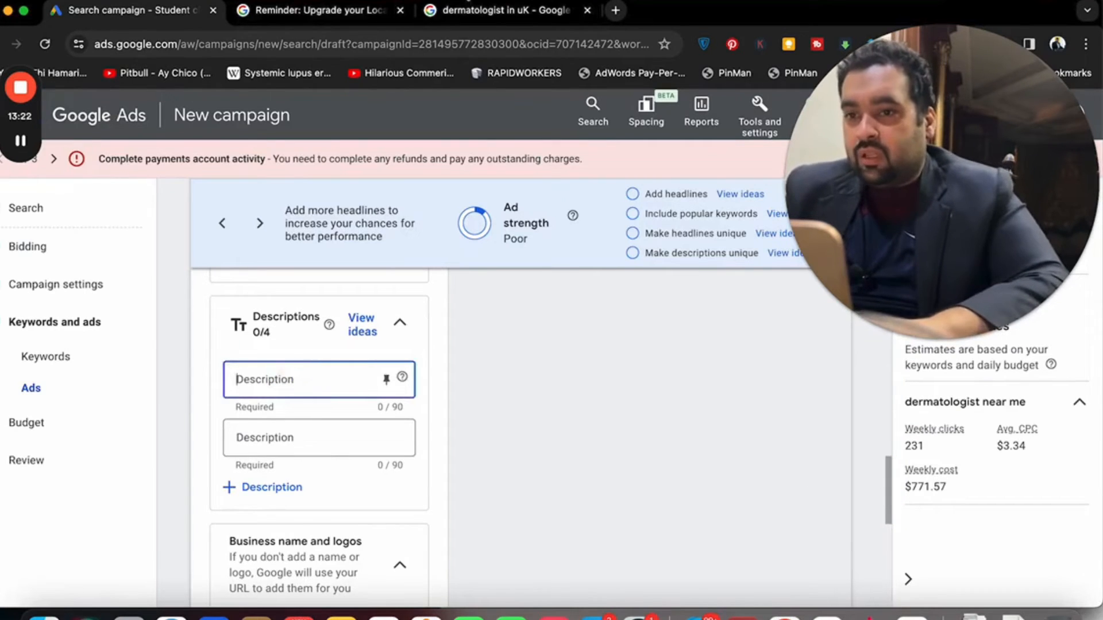
left_click(497, 10)
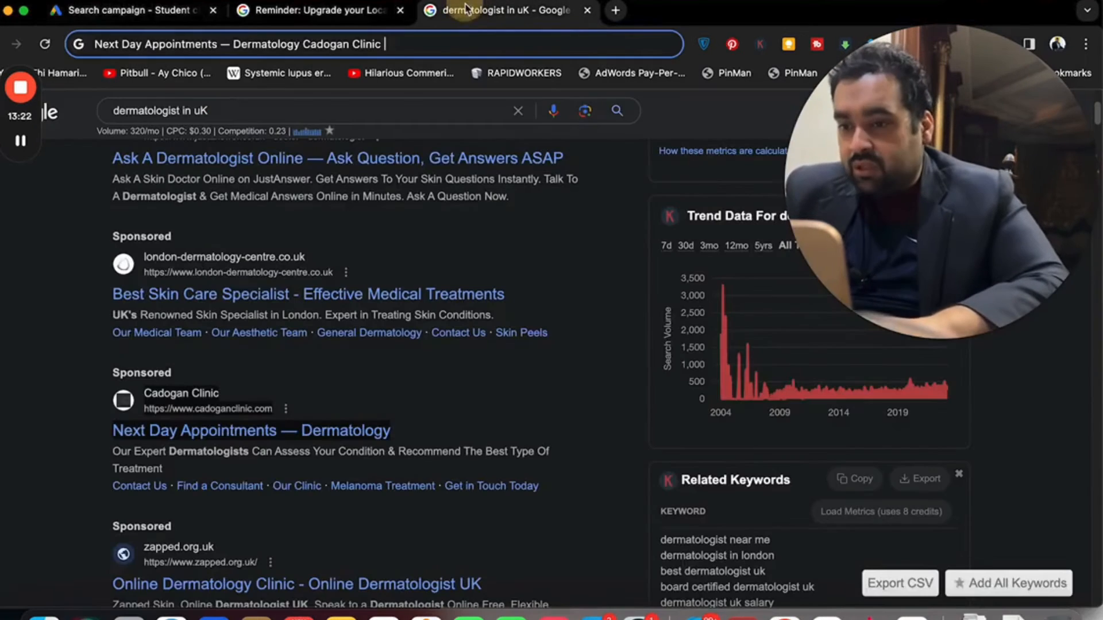
triple_click(112, 462)
key("super+c")
left_click(130, 10)
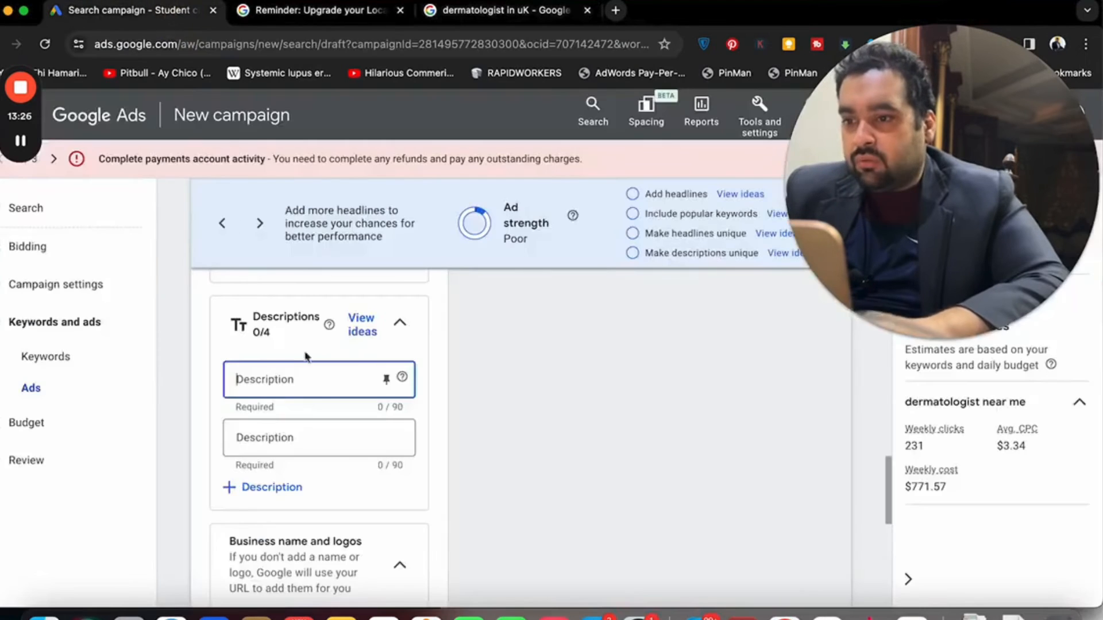
key("super+v")
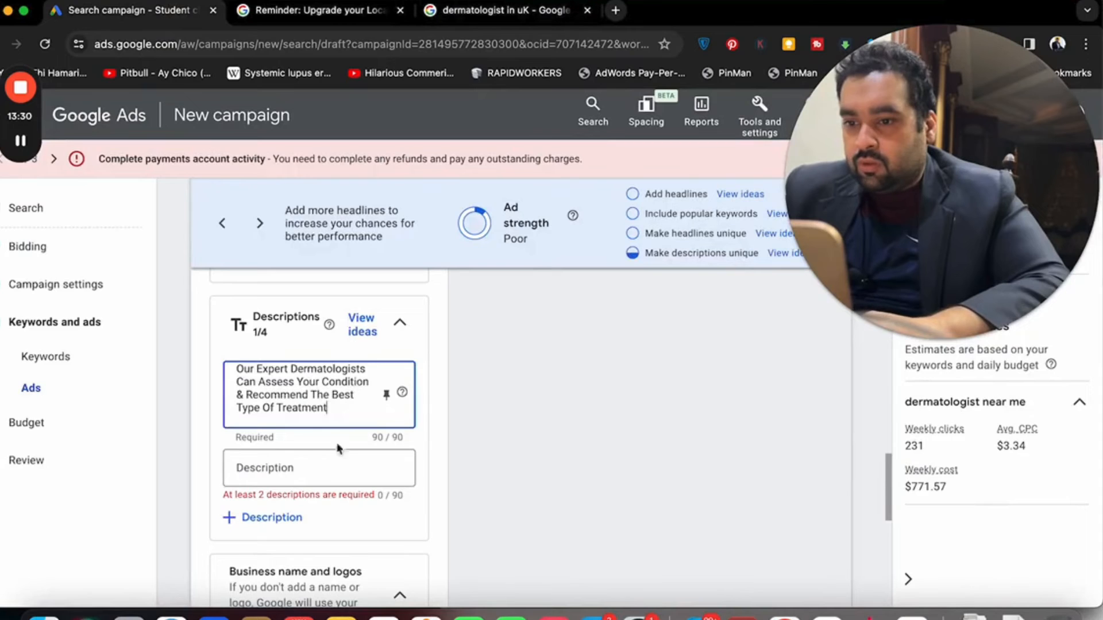
Step: Set the ad's second description to "Get Started With Us. Schedule an appointment"
left_click(327, 462)
type("Get S")
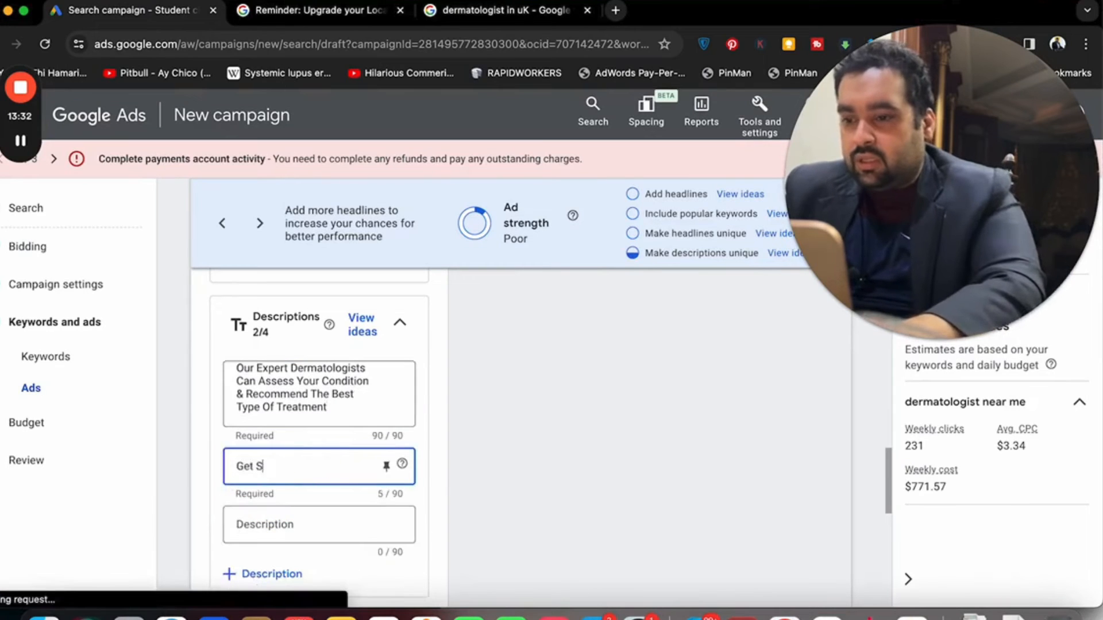
type("tar")
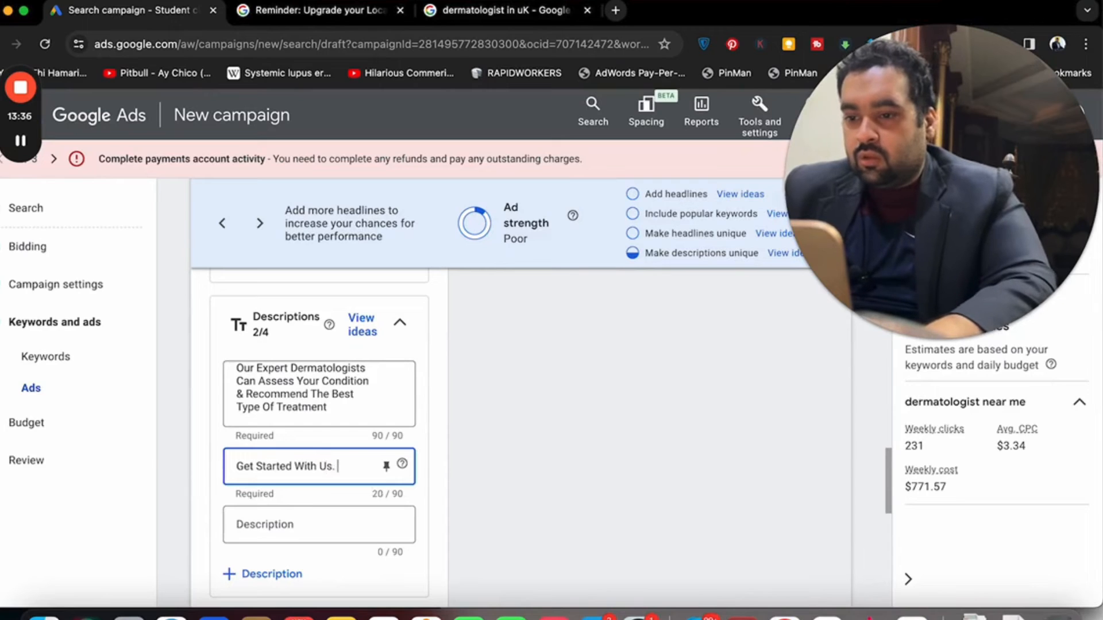
type("ted With U")
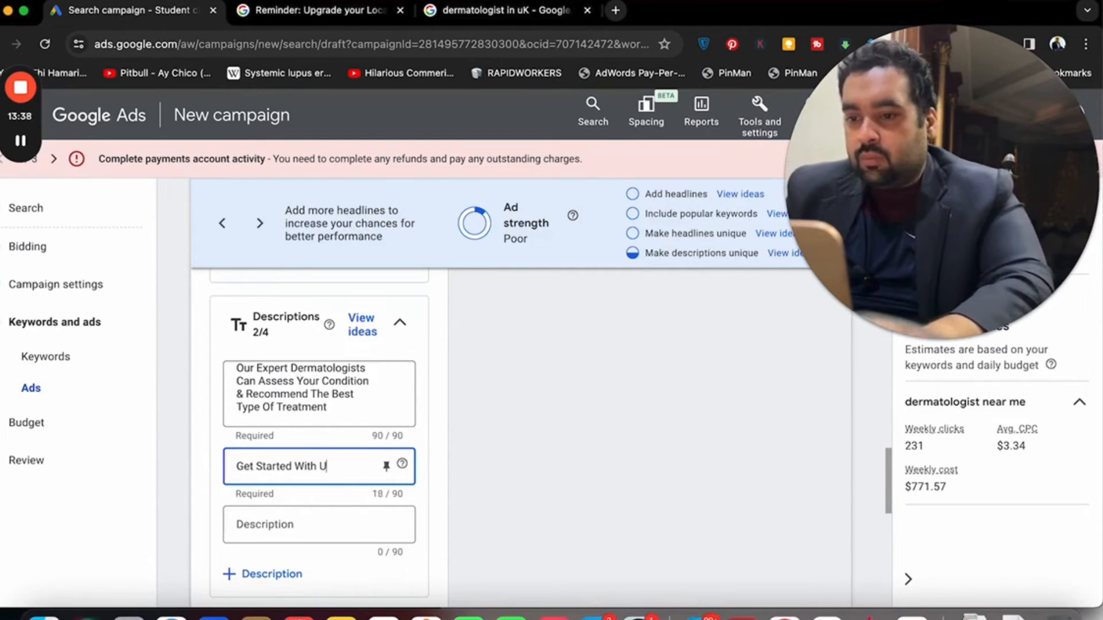
type("s.")
type(" Sch")
key("BackSpace")
type("chedule an APP")
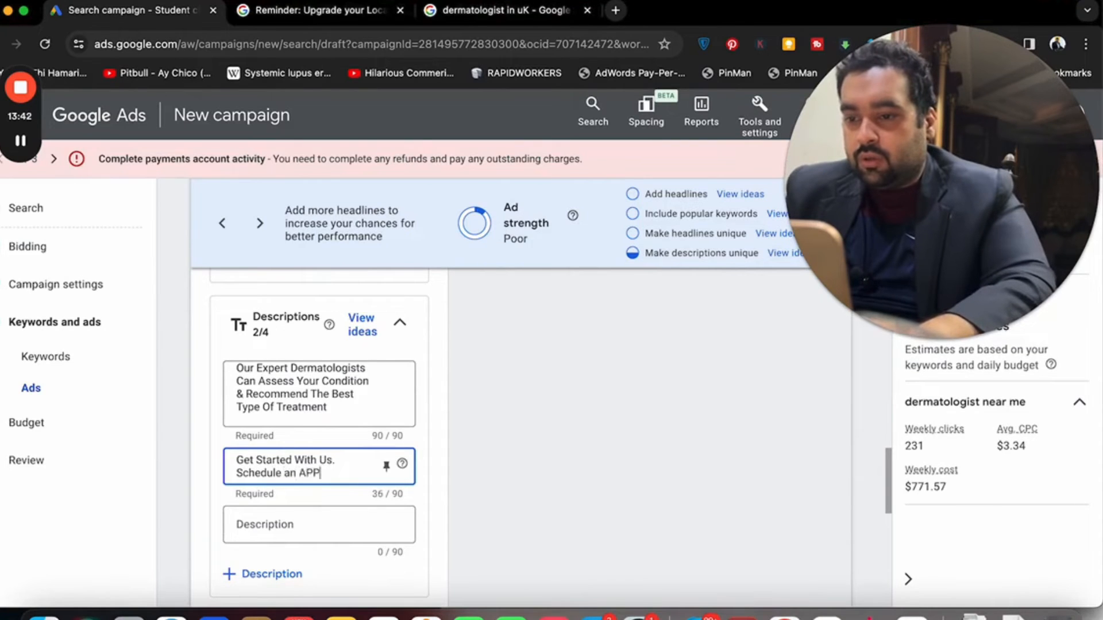
key("BackSpace")
key("BackSpace")
key("BackSpace")
key("BackSpace")
type("appointment")
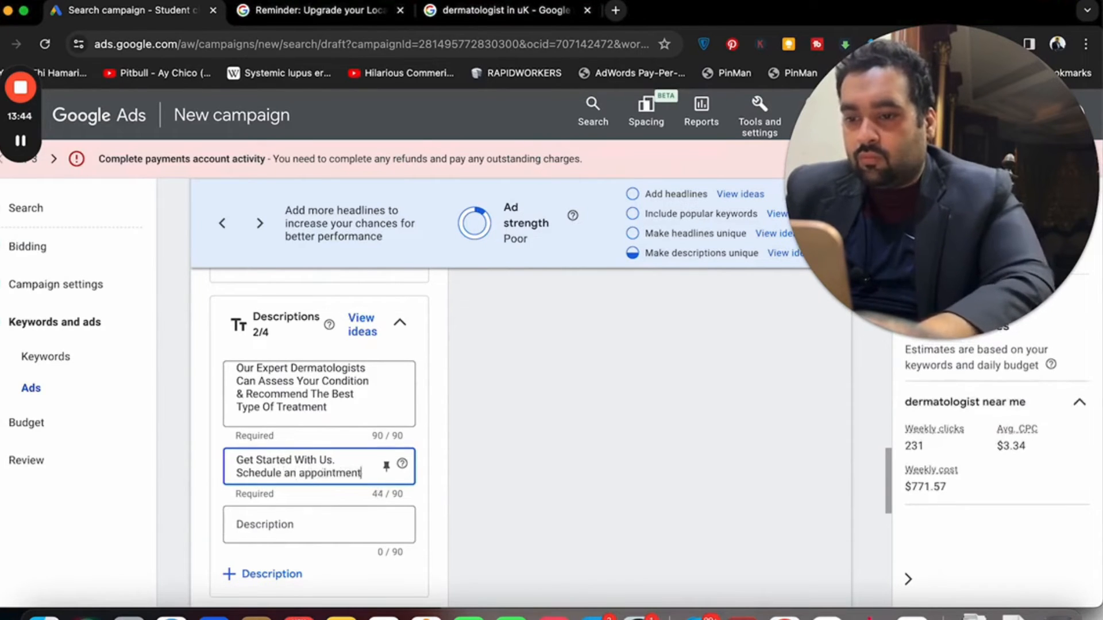
Step: Look through the additional asset types and Ad URL options, and finish the ad without adding any assets
left_click(885, 520)
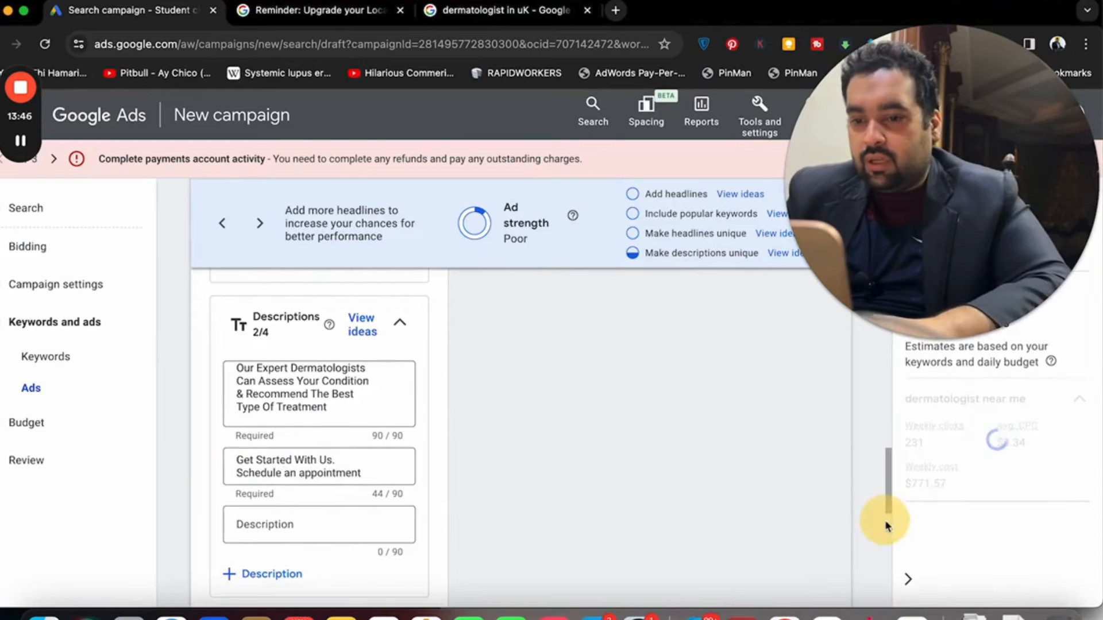
left_click_drag(883, 527, 885, 568)
left_click(246, 411)
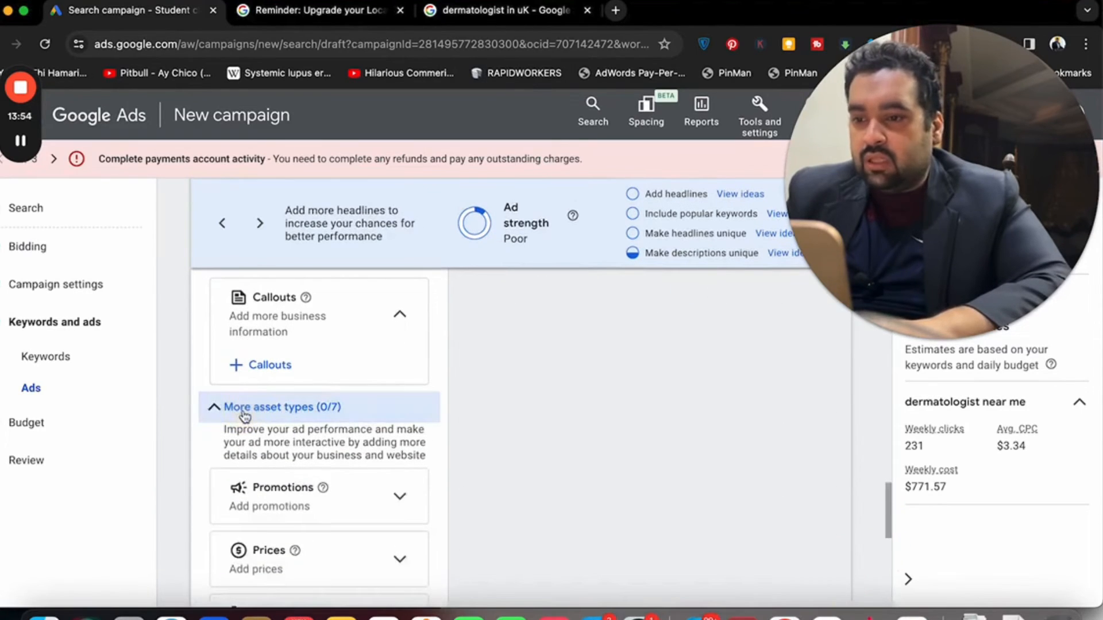
left_click_drag(885, 500, 891, 568)
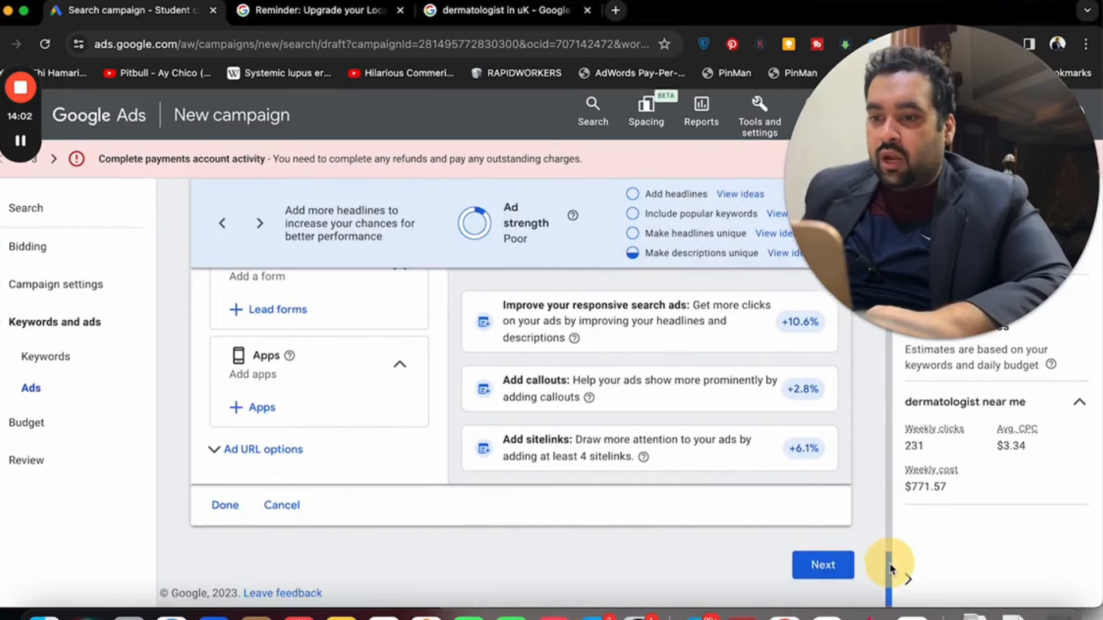
left_click(214, 450)
left_click(214, 451)
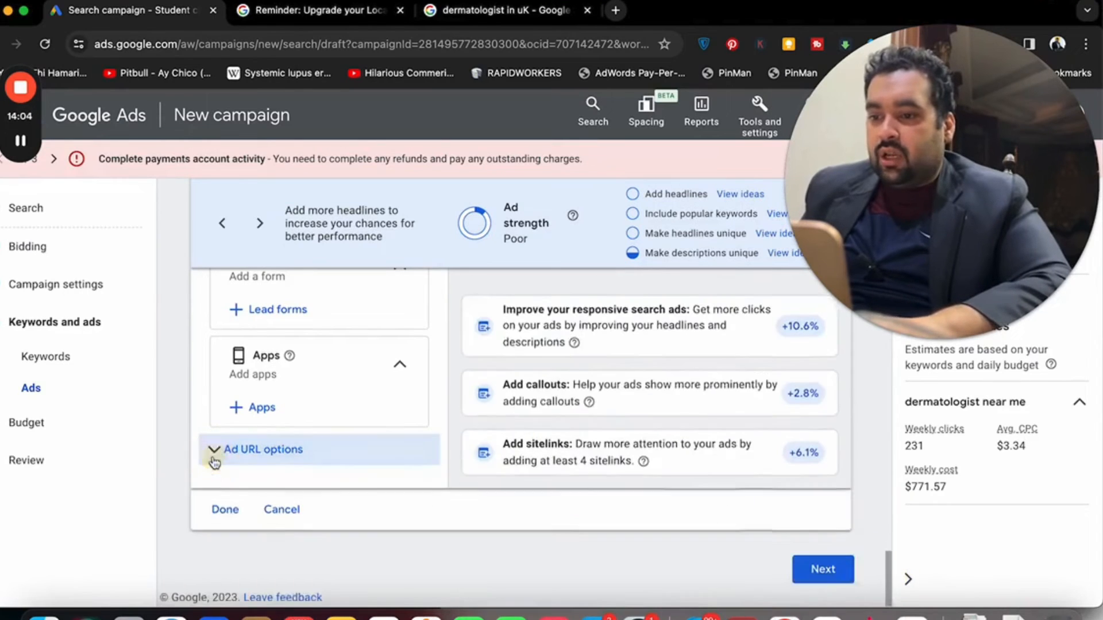
left_click(225, 505)
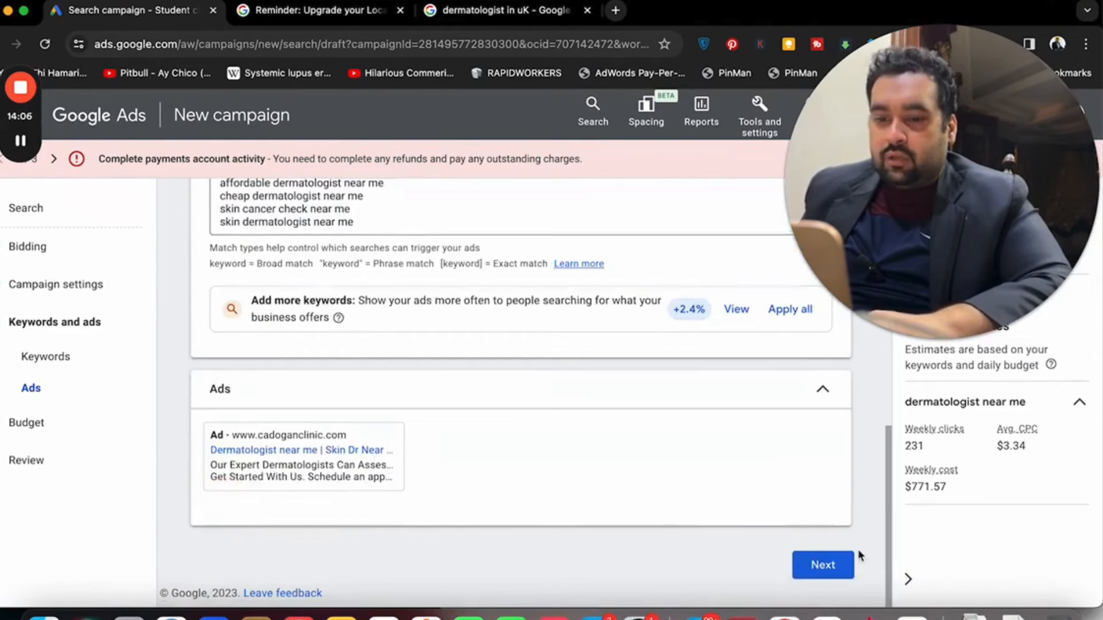
Step: Continue to the budget stage, keep the recommended average daily budget of $110.22 and proceed to the campaign review
left_click(842, 579)
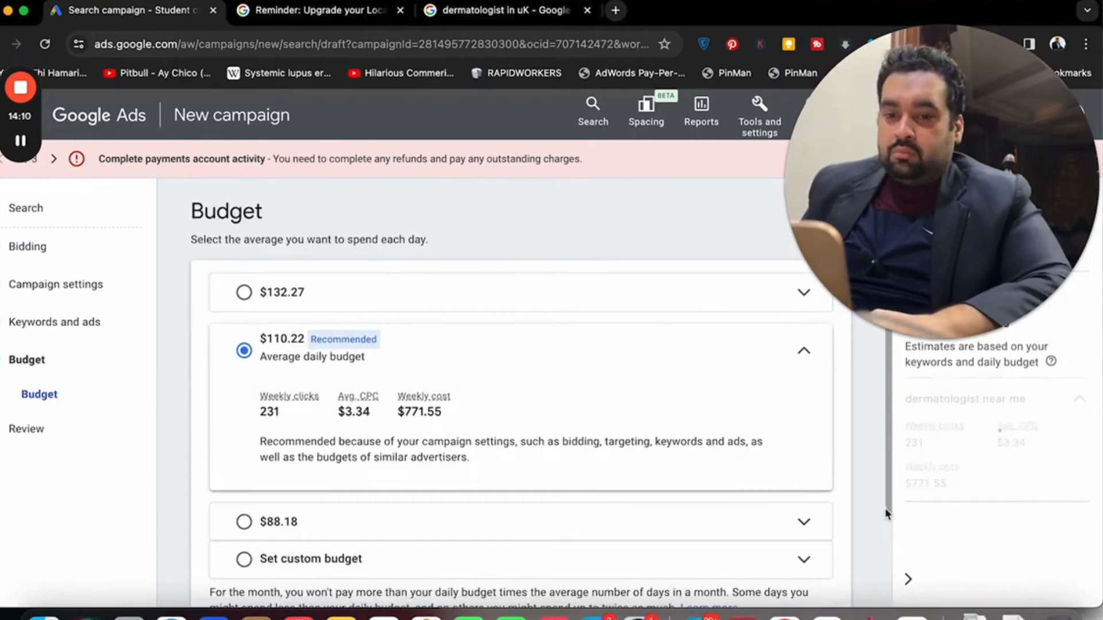
scroll(885, 517, "down", 3)
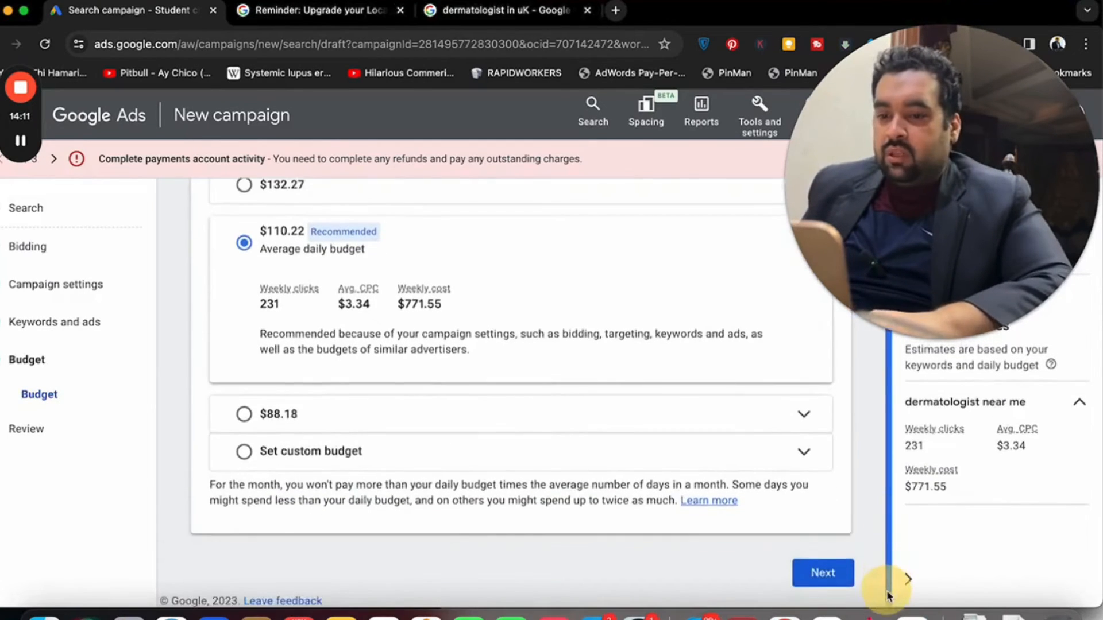
left_click(823, 567)
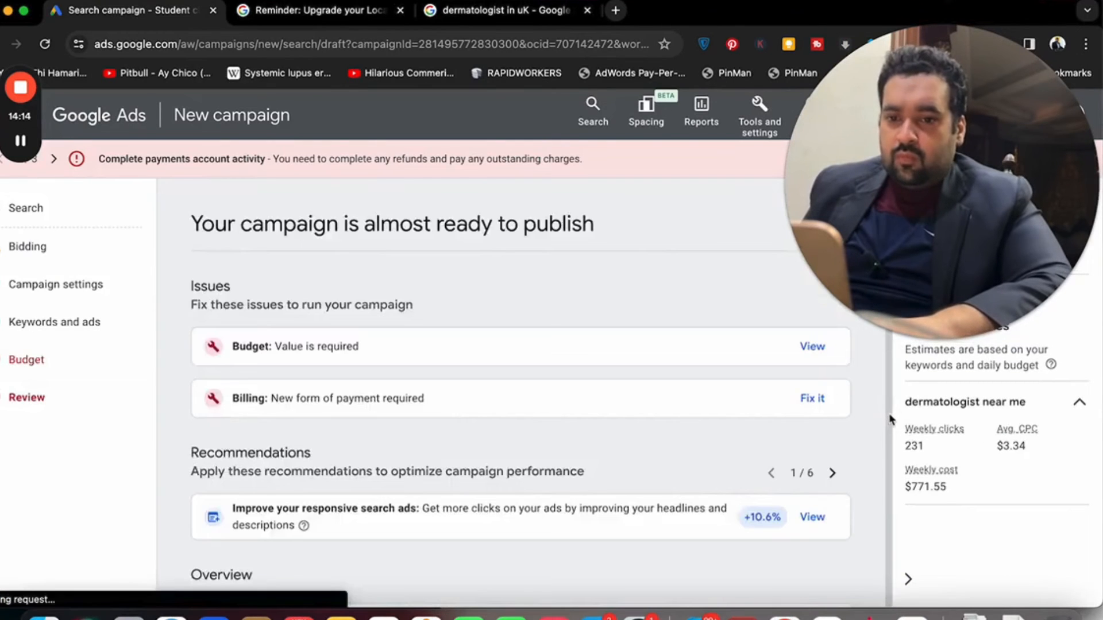
Step: Review the campaign summary and publish the campaign despite the missing billing information
scroll(890, 459, "down", 5)
scroll(890, 495, "down", 10)
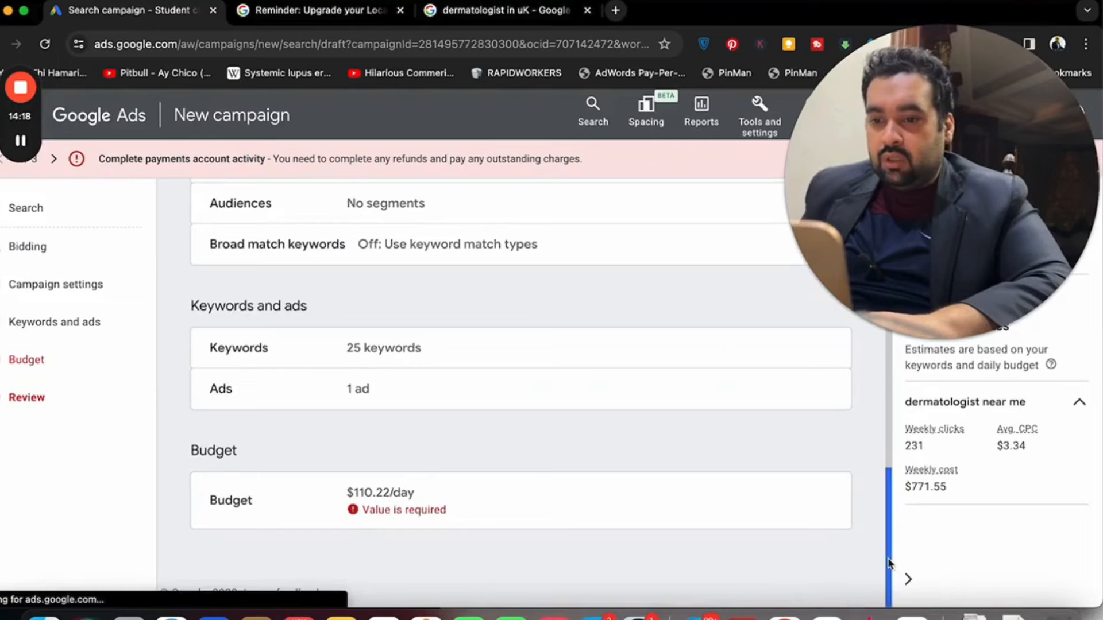
left_click_drag(889, 554, 889, 212)
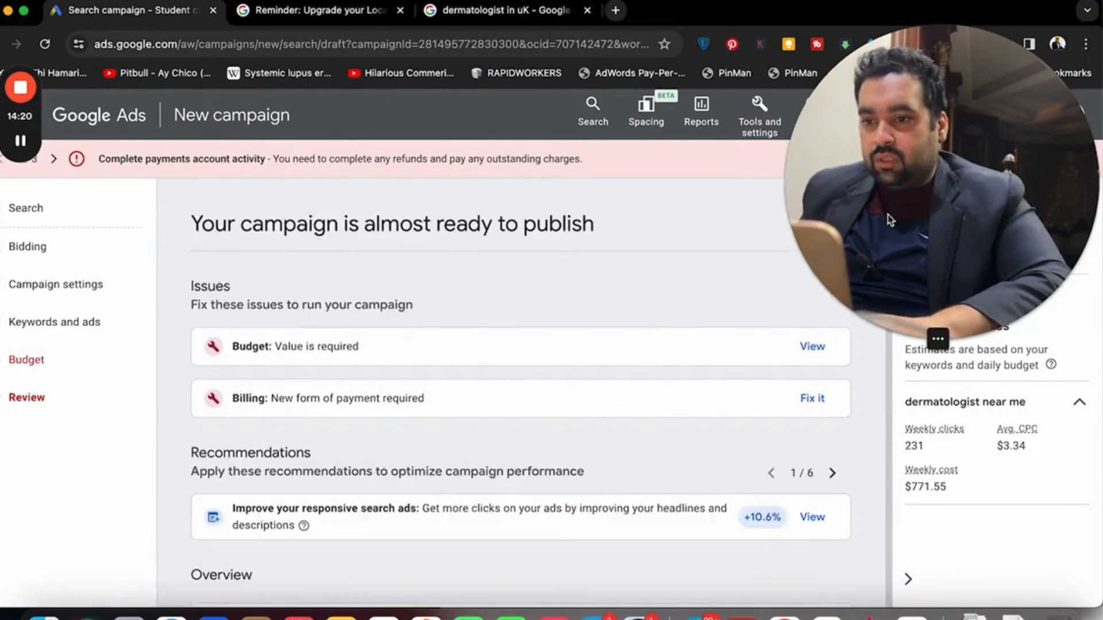
left_click_drag(924, 162, 1097, 166)
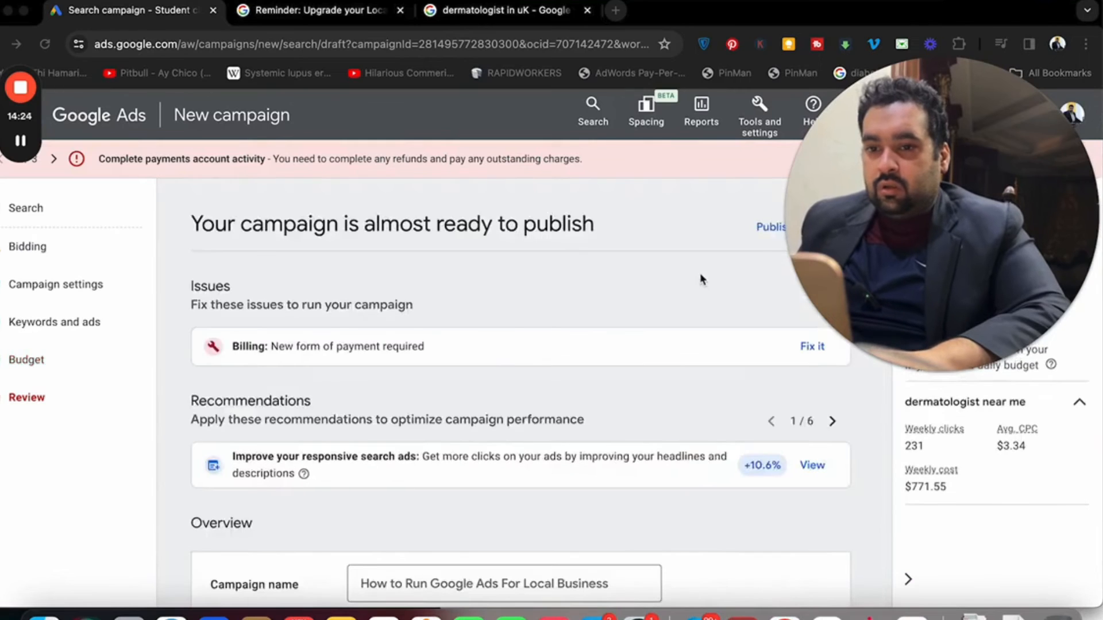
left_click(767, 228)
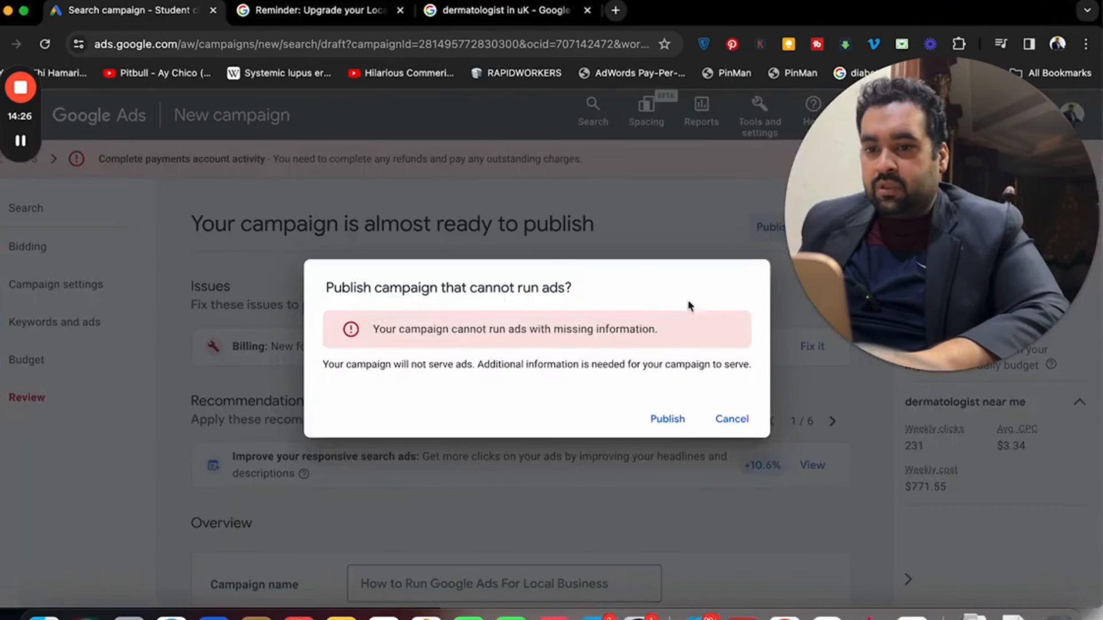
left_click(677, 422)
Step: Switch to the Google search results, look through the listings and search for "dermatologist in london"
left_click(532, 17)
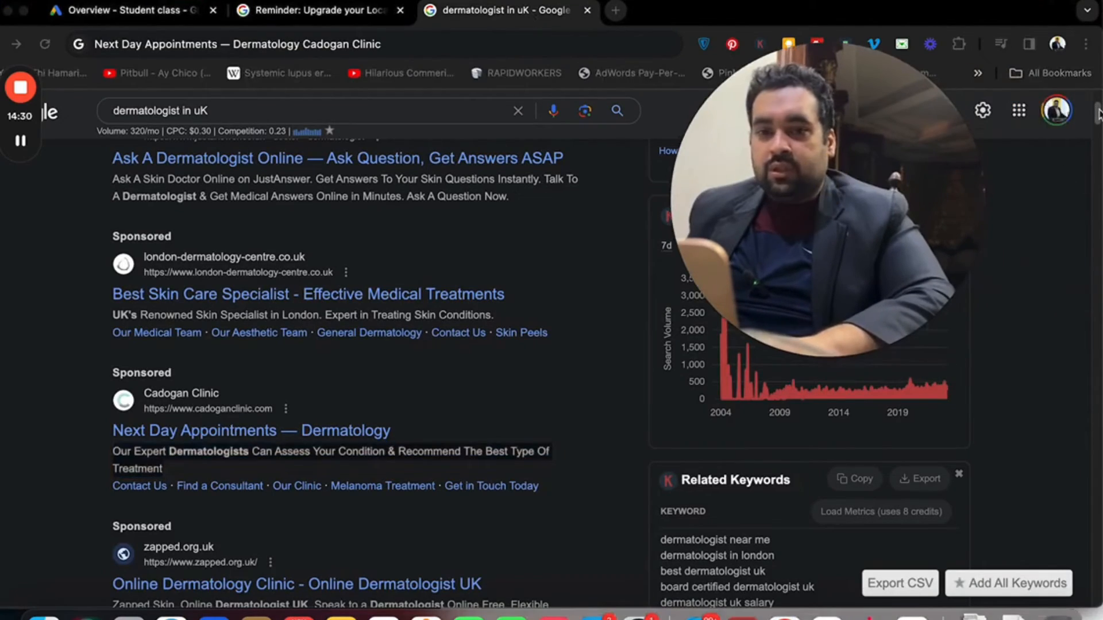
left_click_drag(1098, 113, 1097, 581)
scroll(1098, 604, "up", 4)
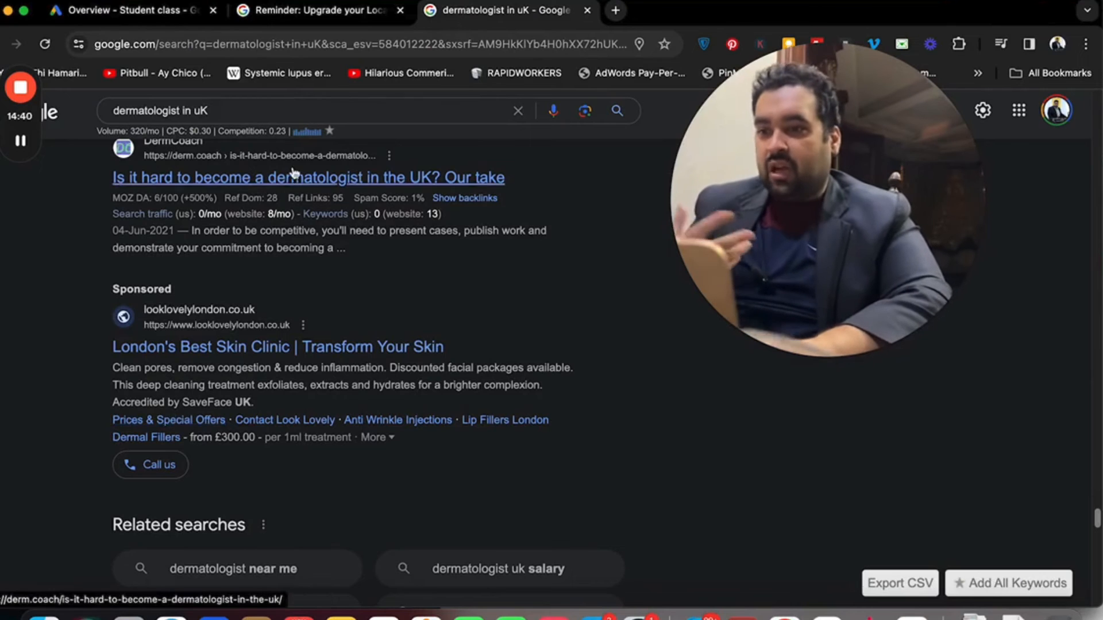
left_click_drag(222, 108, 195, 109)
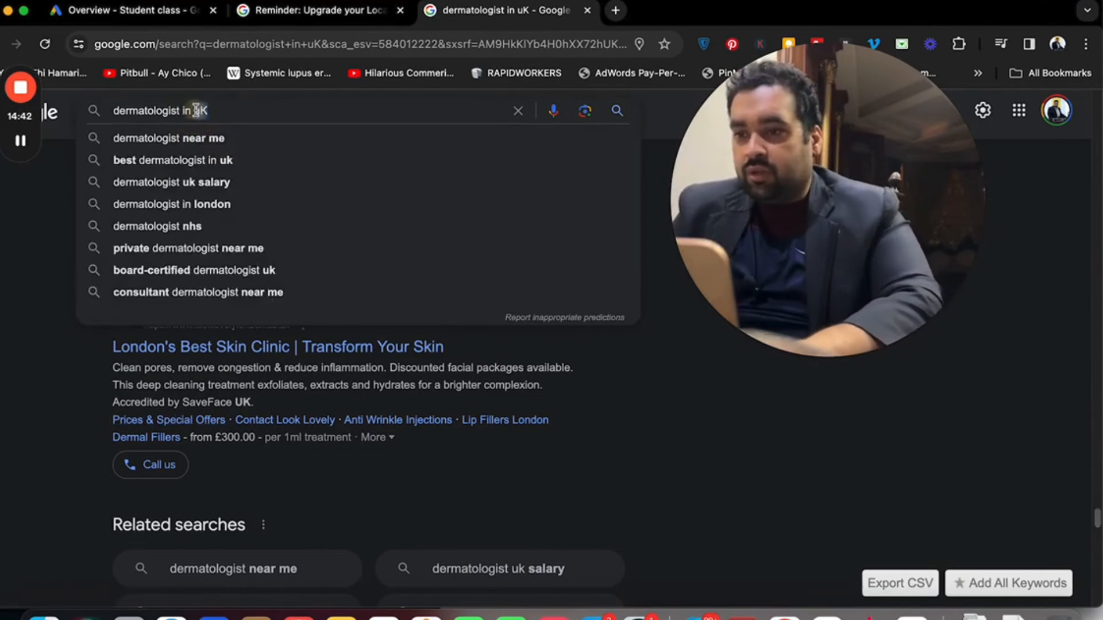
type("london")
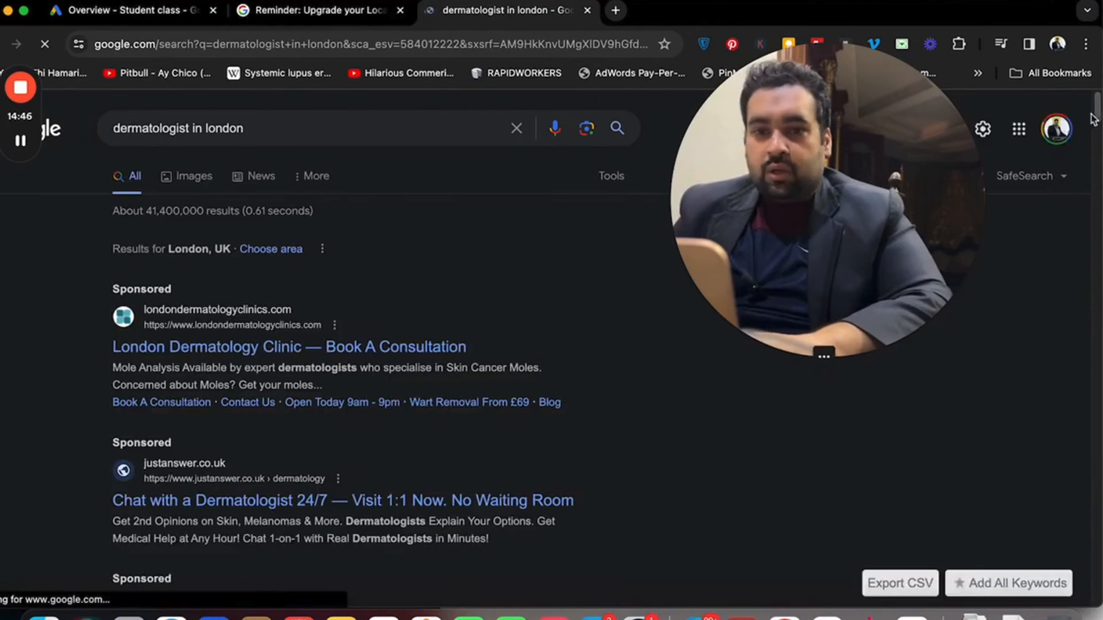
Step: Look through the sponsored dermatologist listings in the search results, switch back to Google Ads and examine the campaign overview's diagnostics
left_click_drag(1096, 109, 1050, 598)
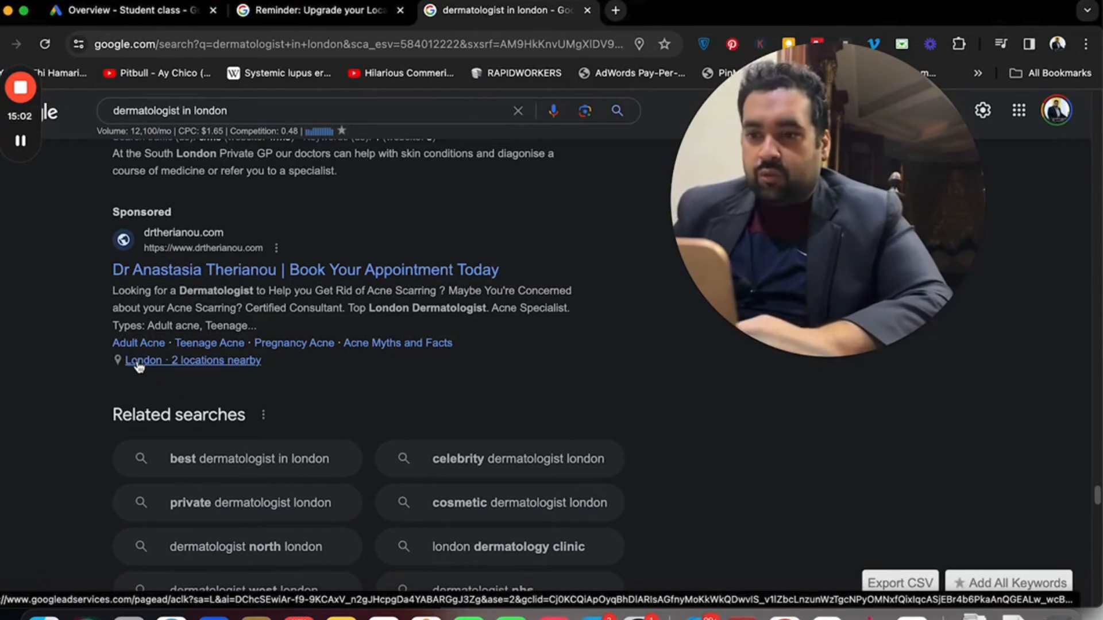
left_click(175, 20)
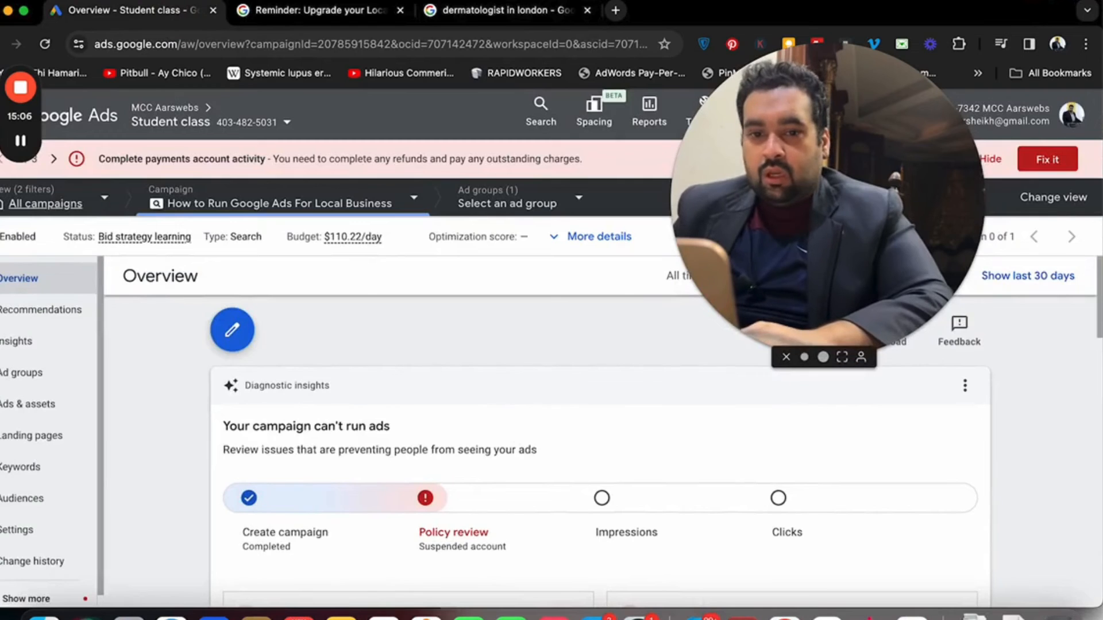
scroll(1088, 379, "down", 4)
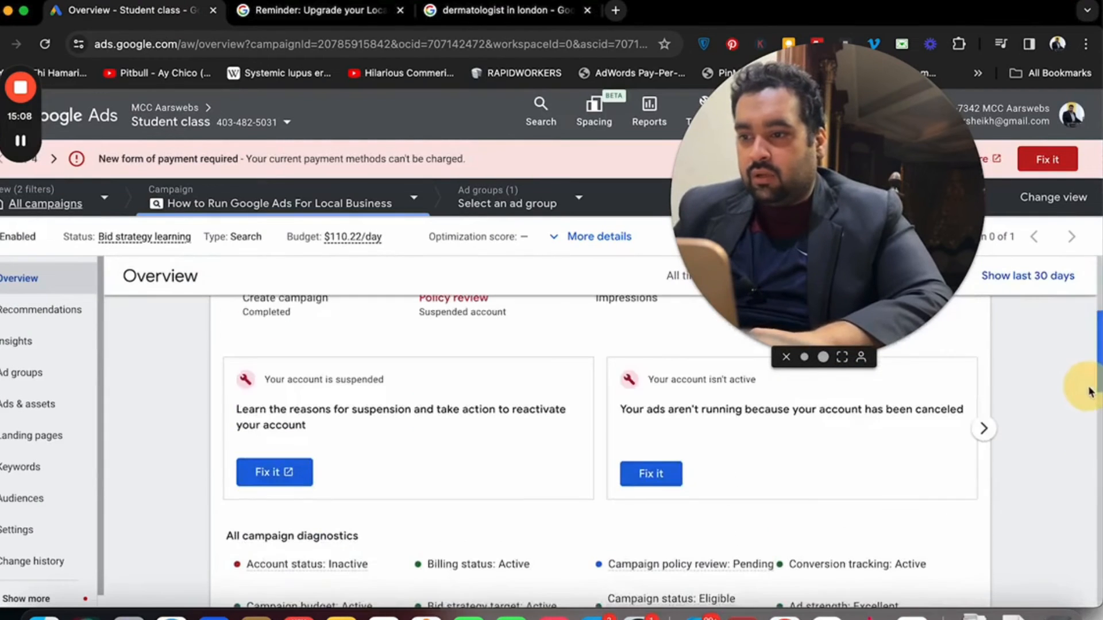
Step: Go to the campaign's audiences and open the demographics of the "dermatologist near me" ad group for editing
left_click(70, 503)
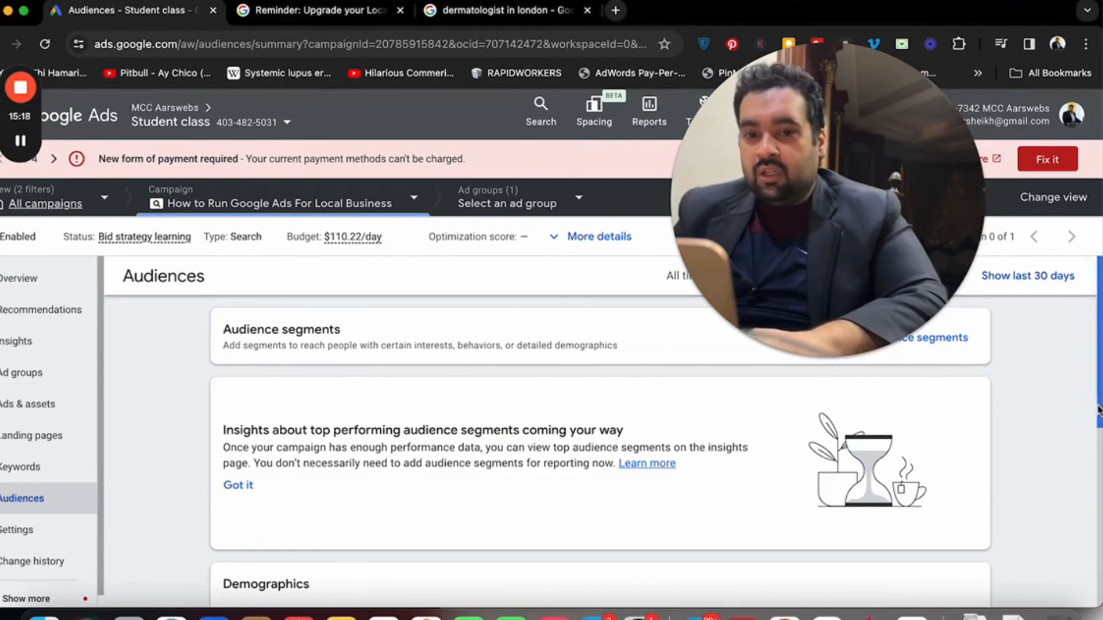
left_click_drag(1098, 409, 1076, 561)
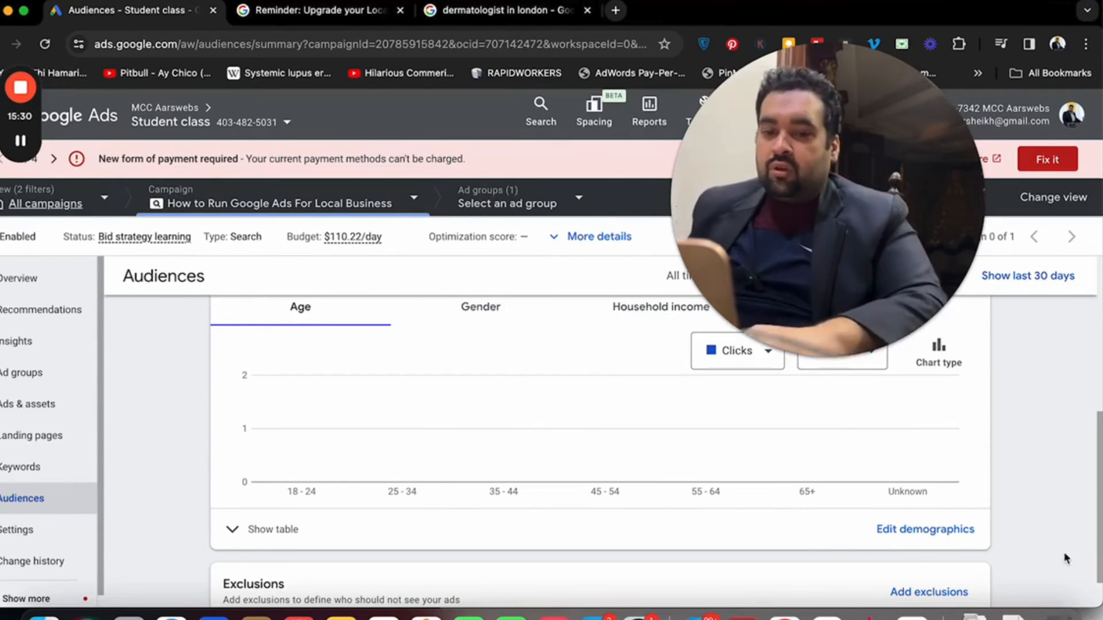
left_click(948, 533)
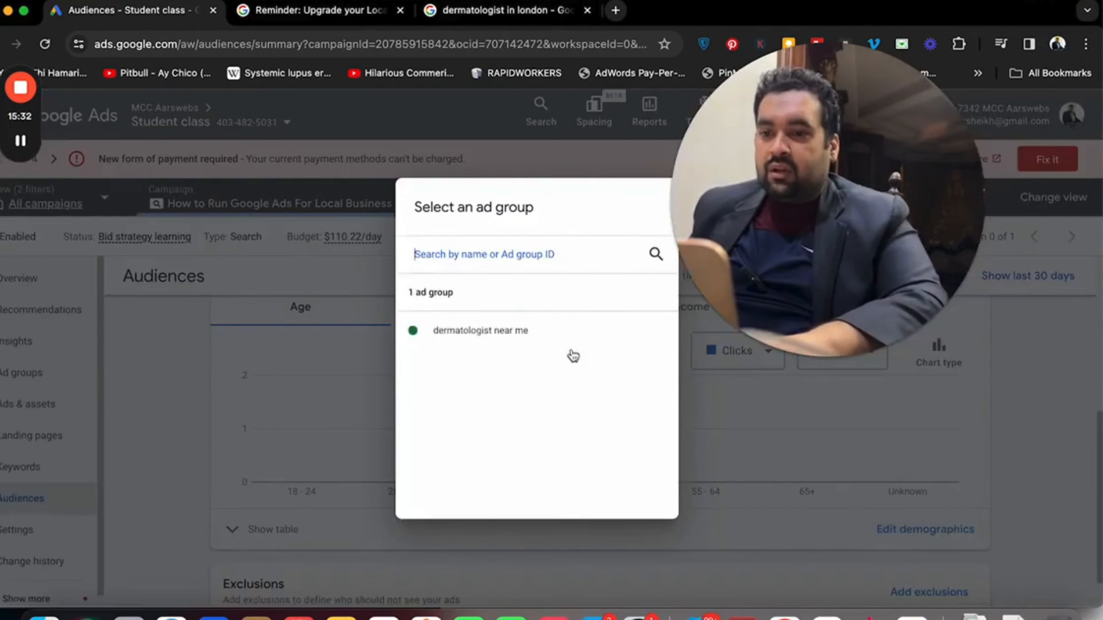
left_click(569, 332)
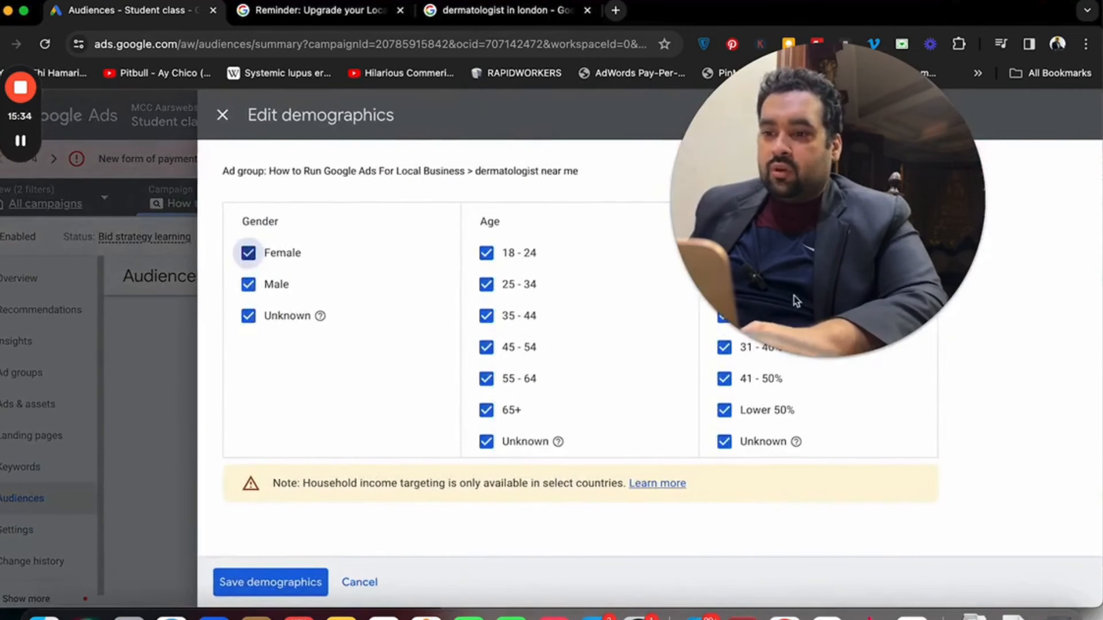
left_click_drag(790, 211, 1078, 68)
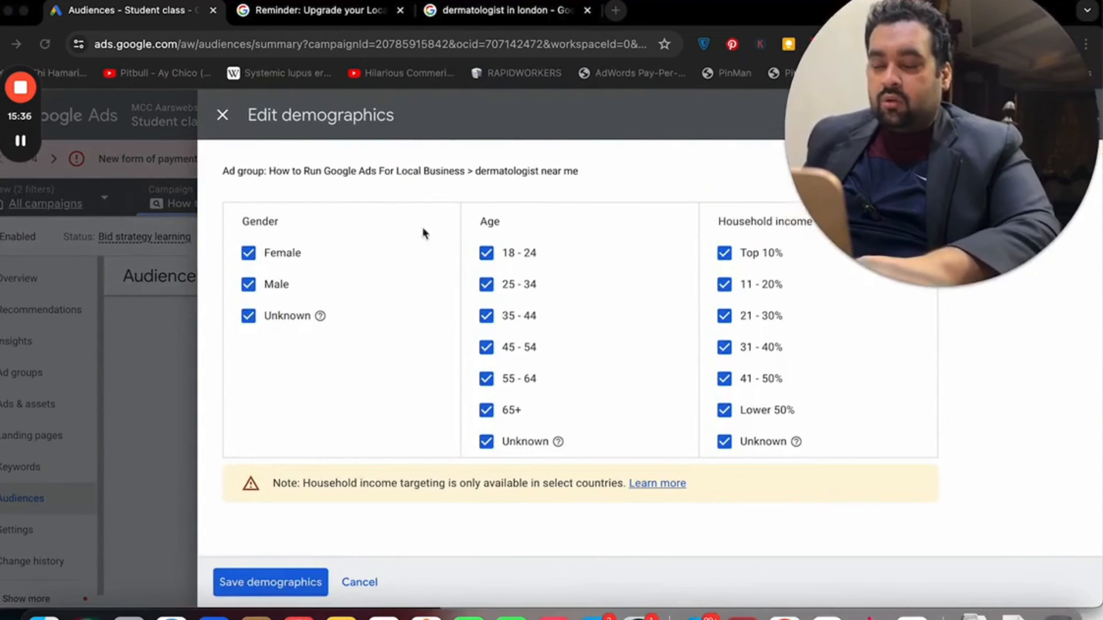
Step: Exclude the Male and Unknown genders from the ad group's targeting, leaving only Female, and save the demographics
left_click(263, 291)
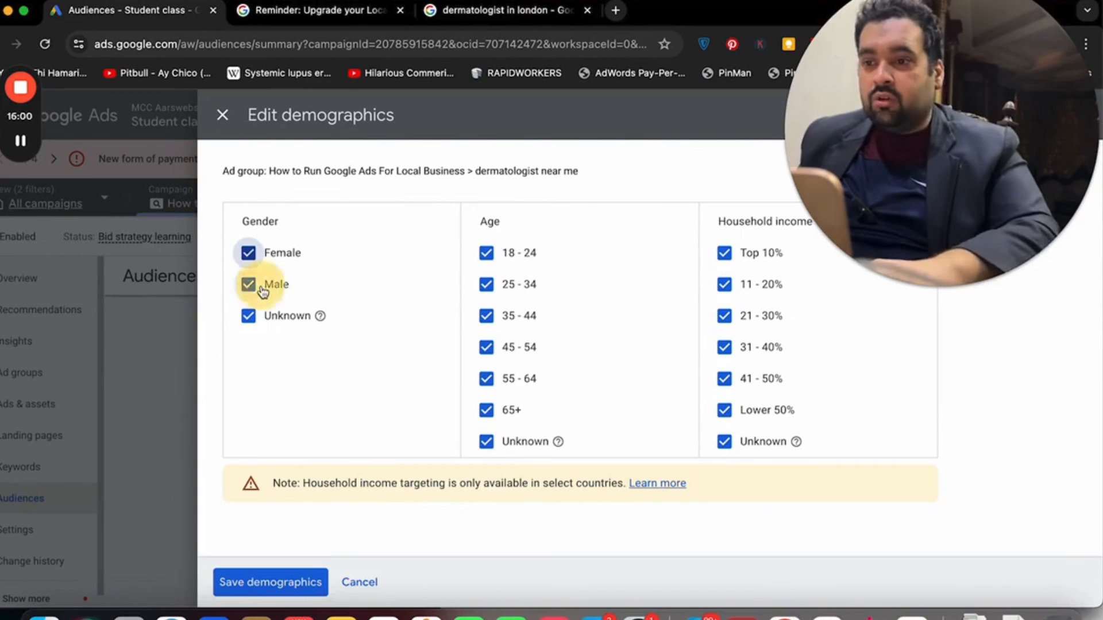
left_click(251, 292)
left_click(248, 317)
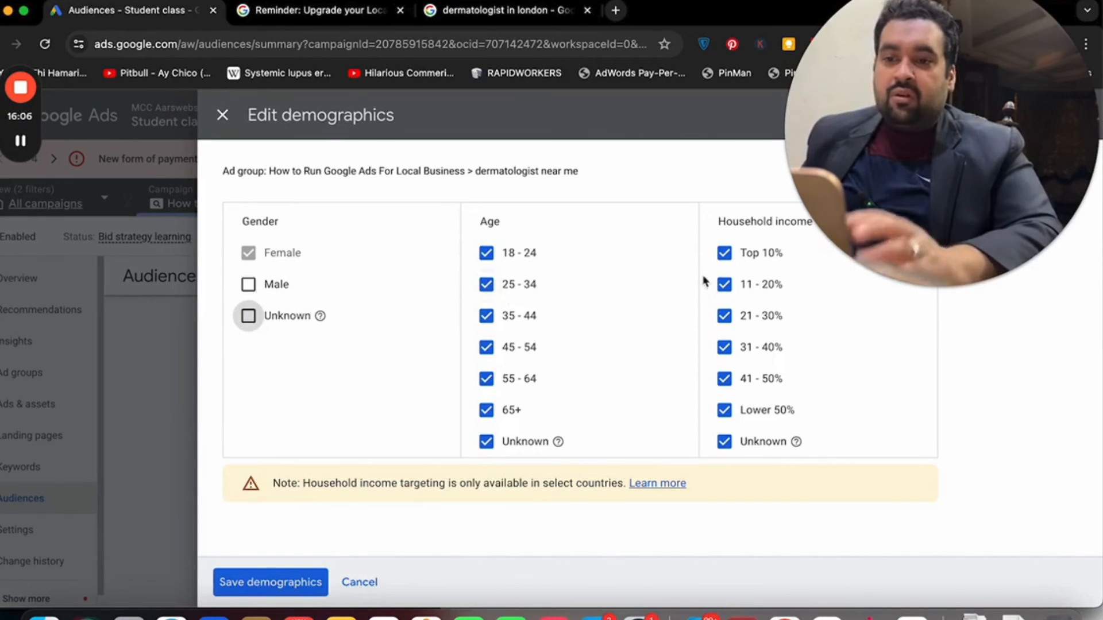
left_click(291, 584)
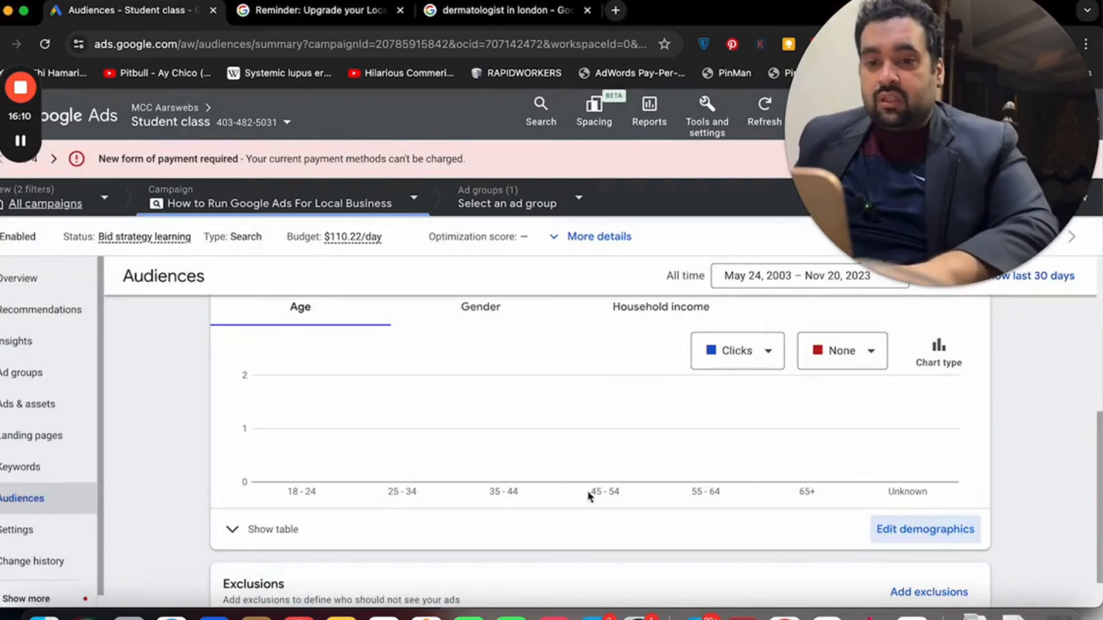
left_click_drag(1095, 494, 1097, 324)
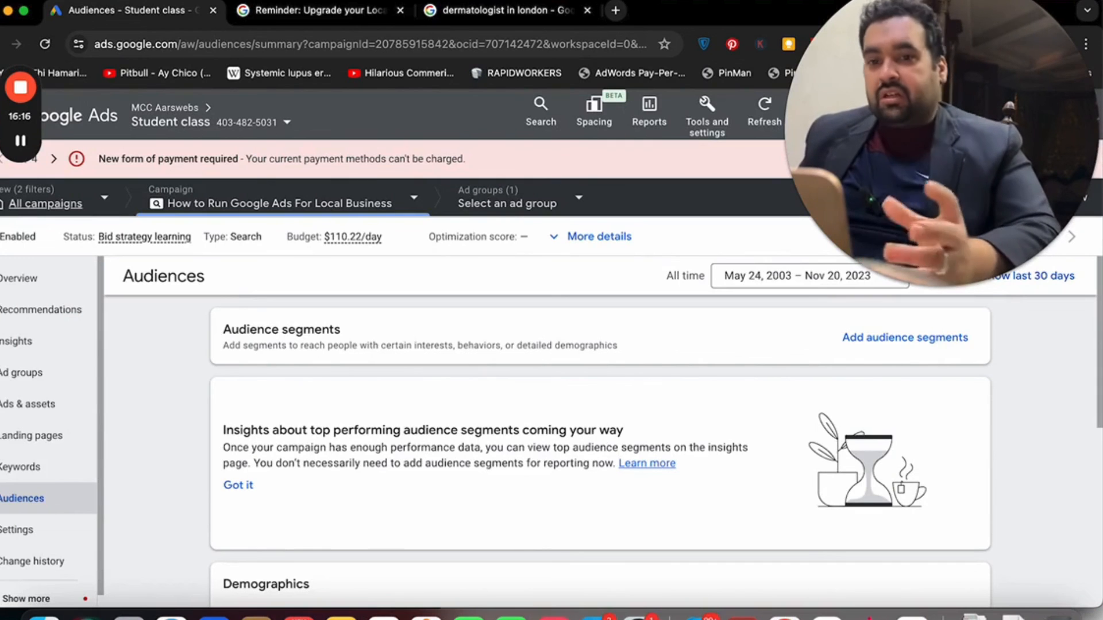
mouse_move(1002, 212)
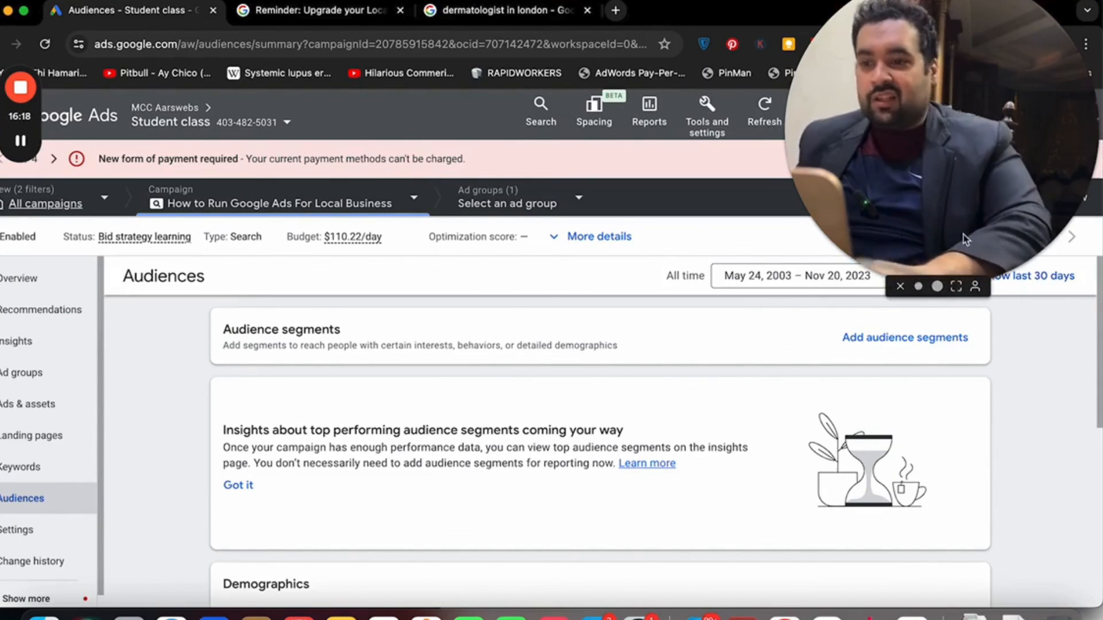
left_click(955, 286)
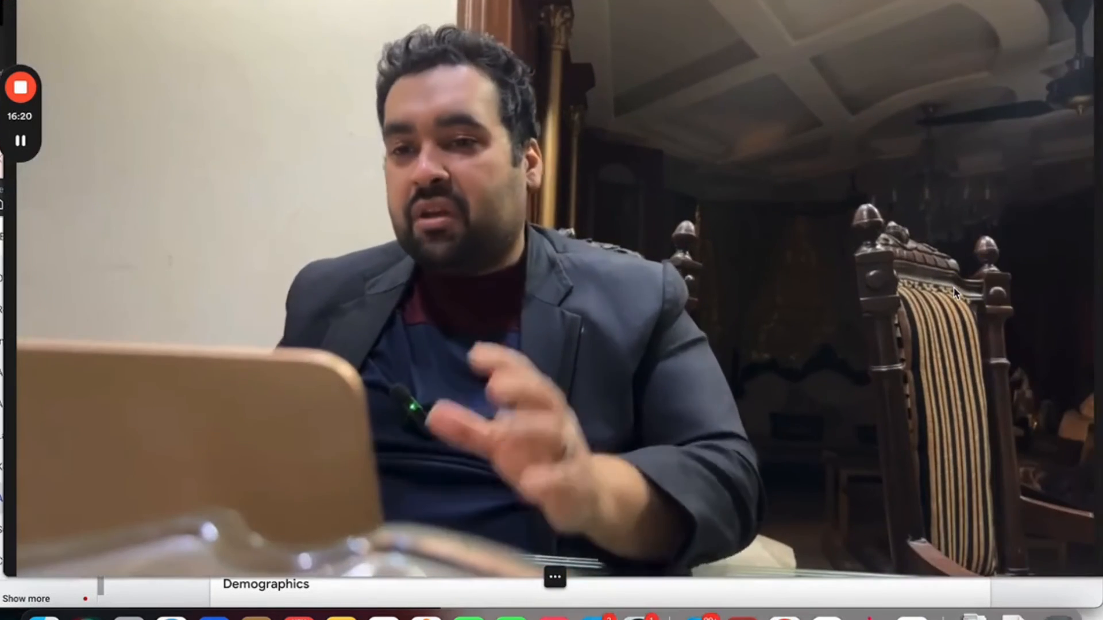